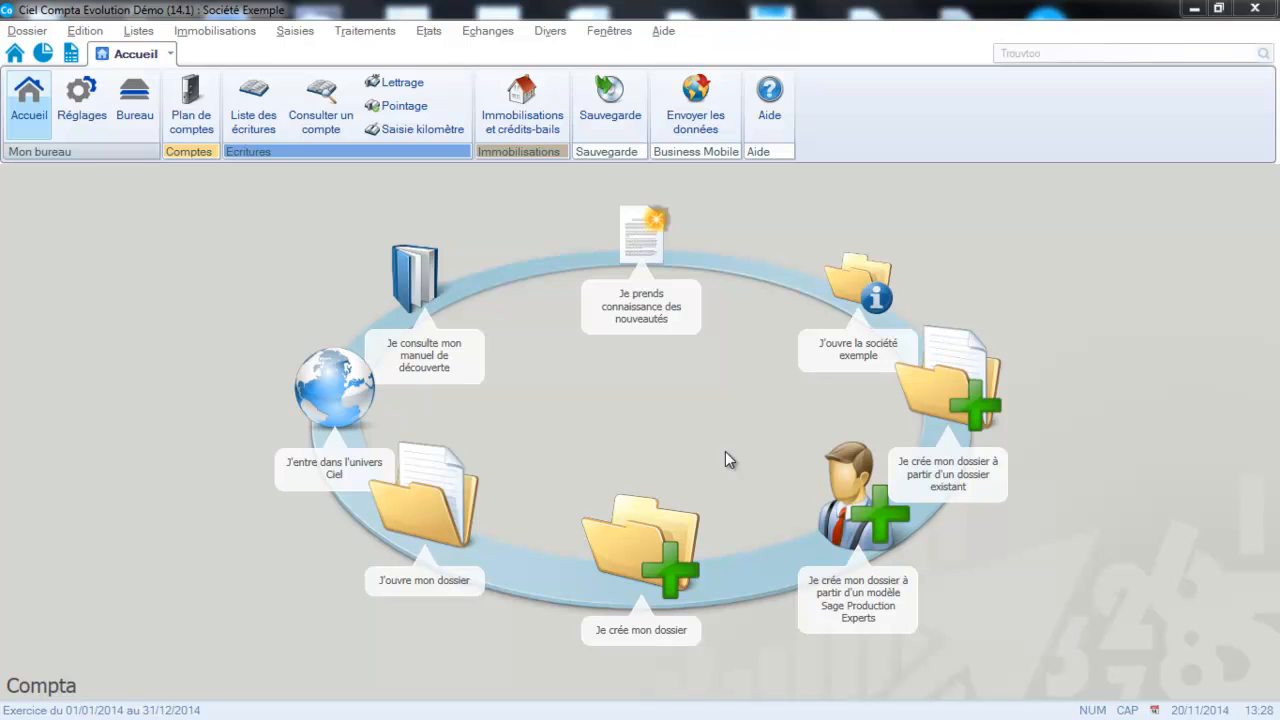
# Step: Open the list of analytic codes and examine the records for ADM, COM and COMPTA
pyautogui.click(136, 34)
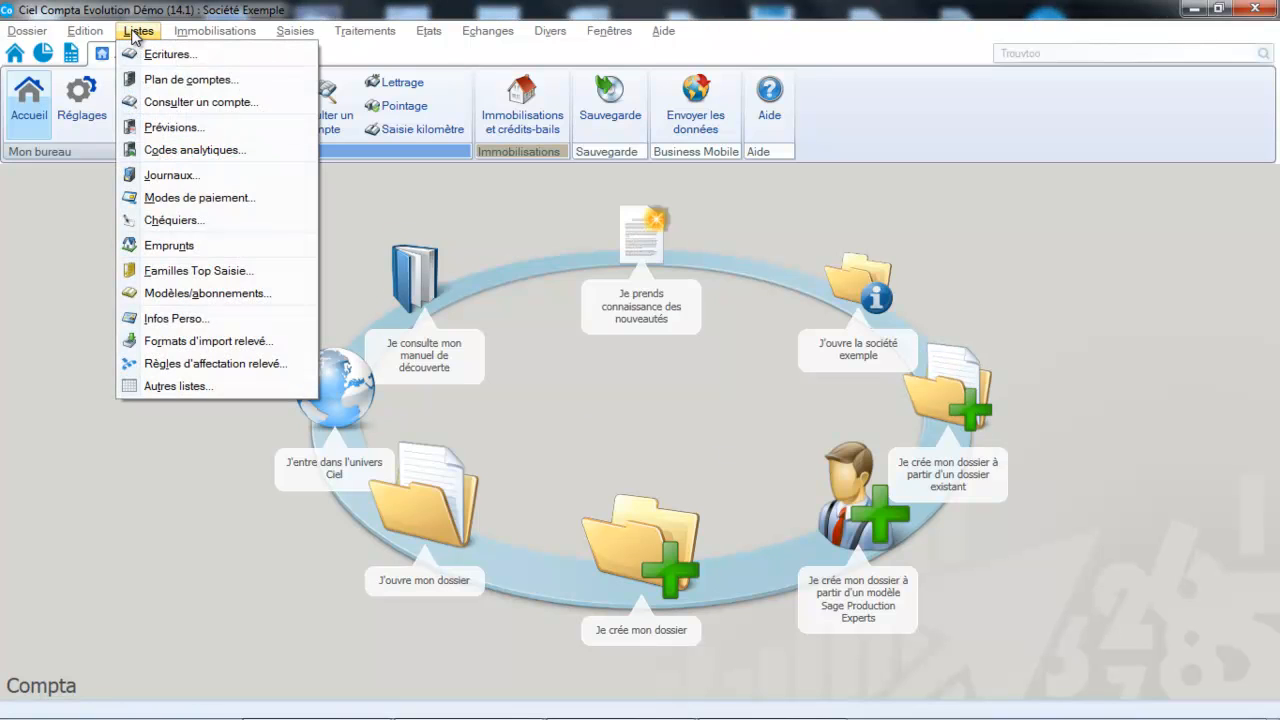
pyautogui.click(158, 150)
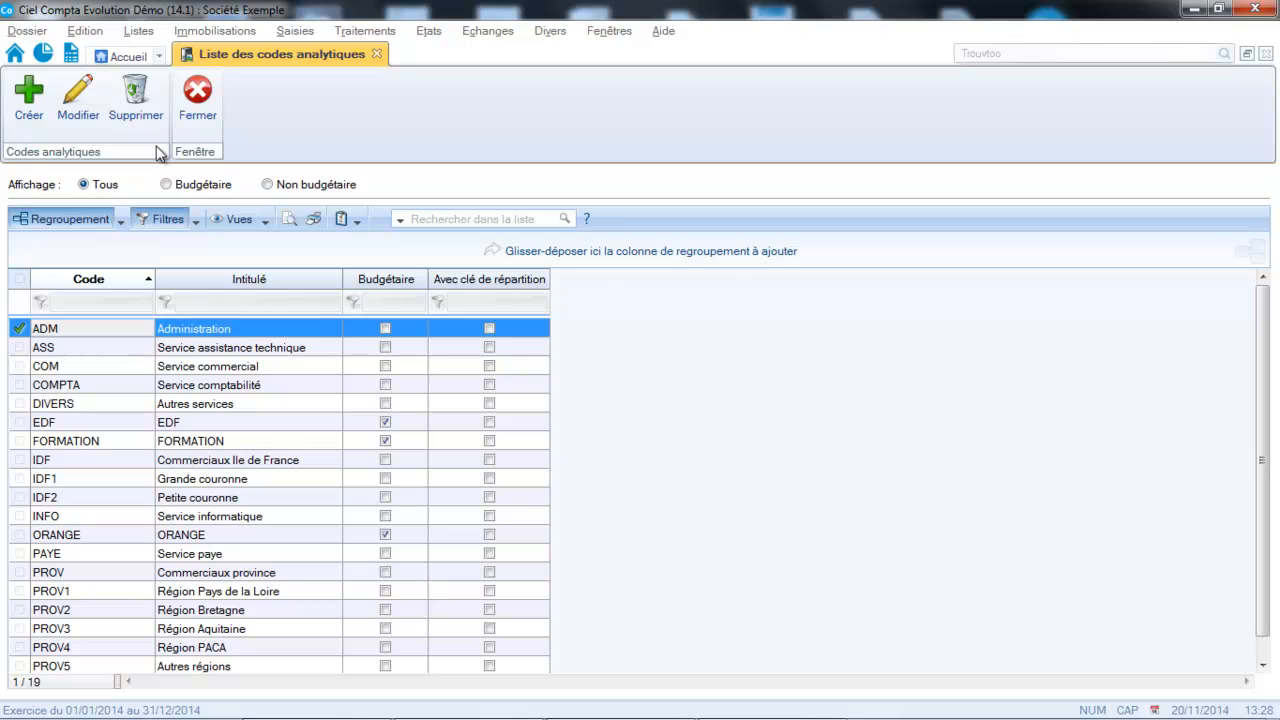
pyautogui.doubleClick(86, 333)
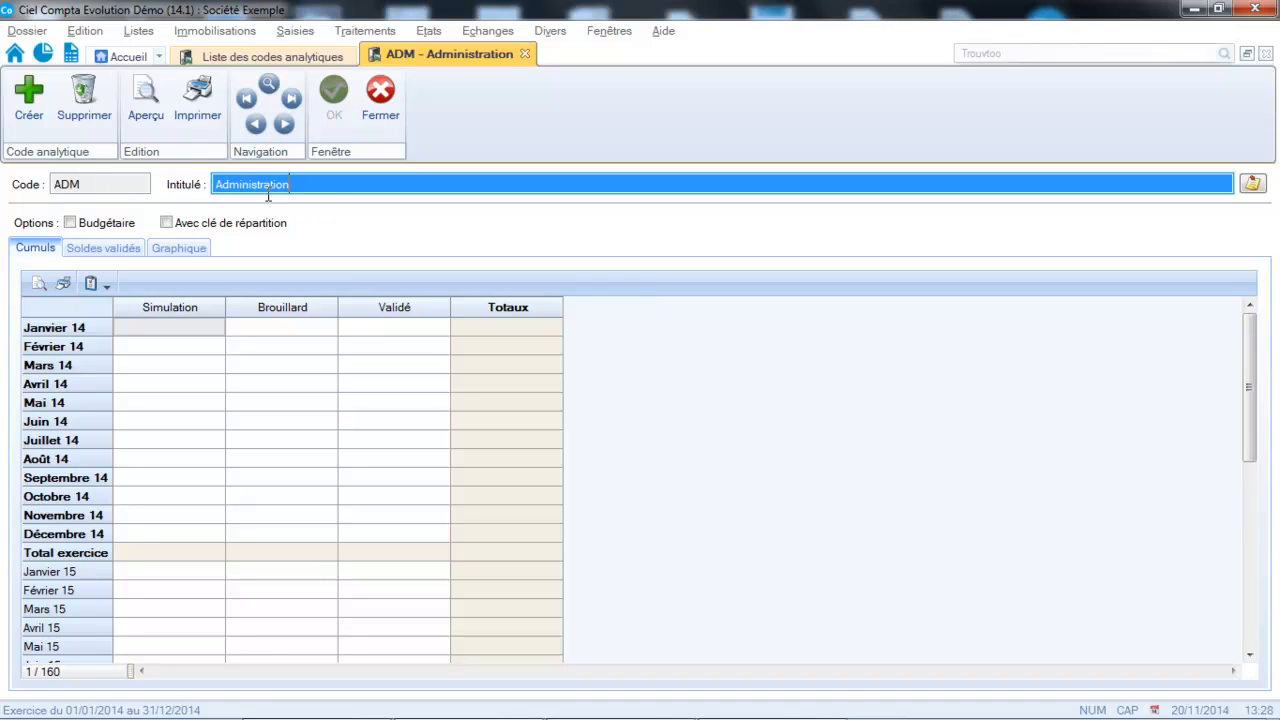
pyautogui.click(378, 93)
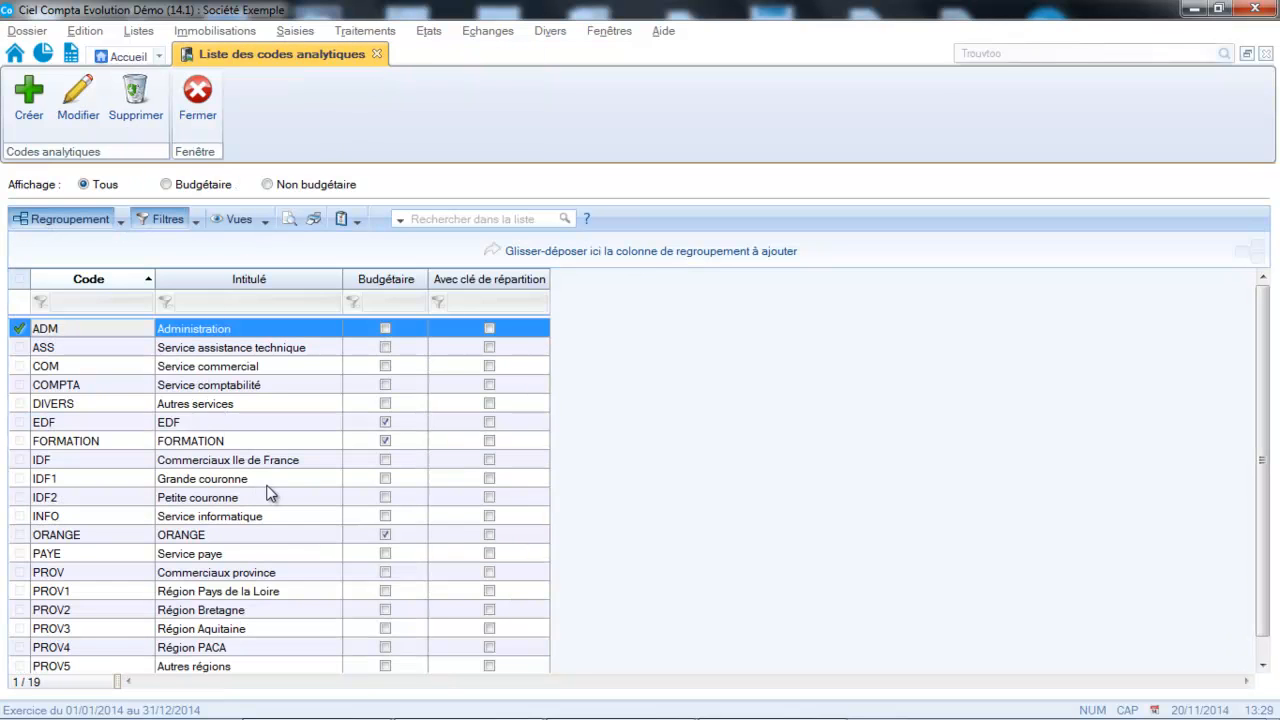
pyautogui.doubleClick(202, 365)
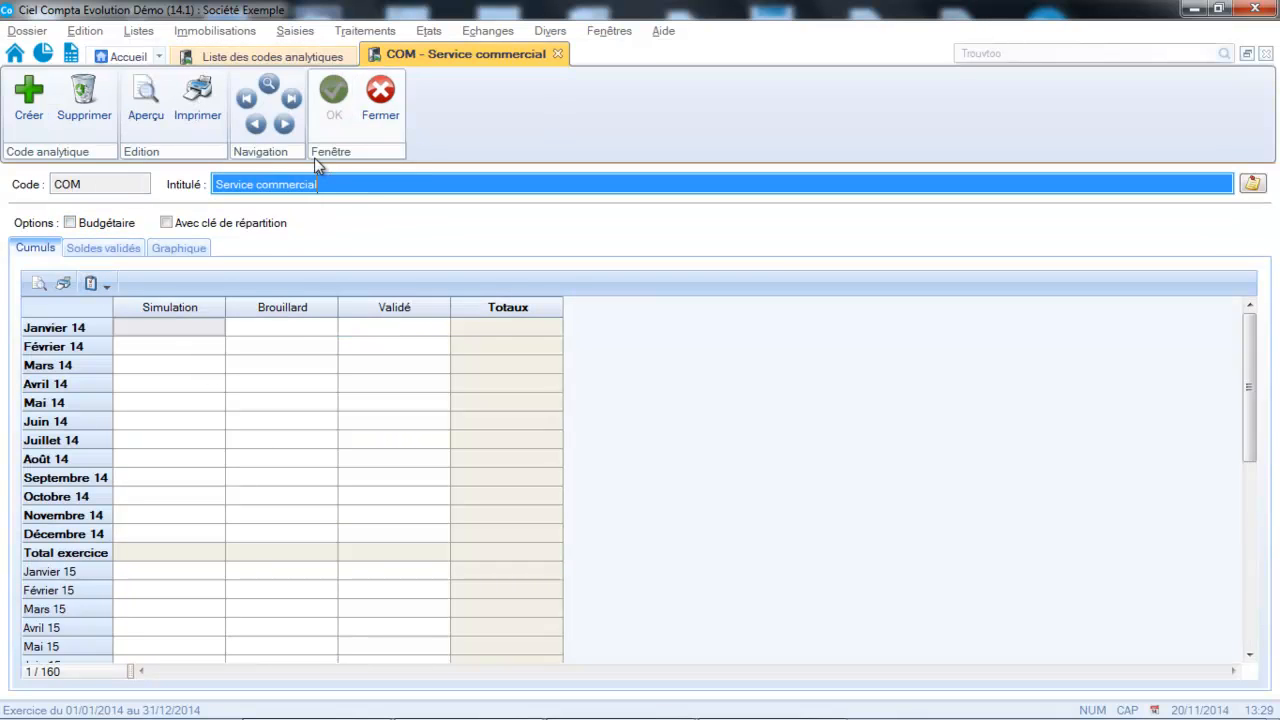
pyautogui.click(360, 115)
pyautogui.doubleClick(217, 387)
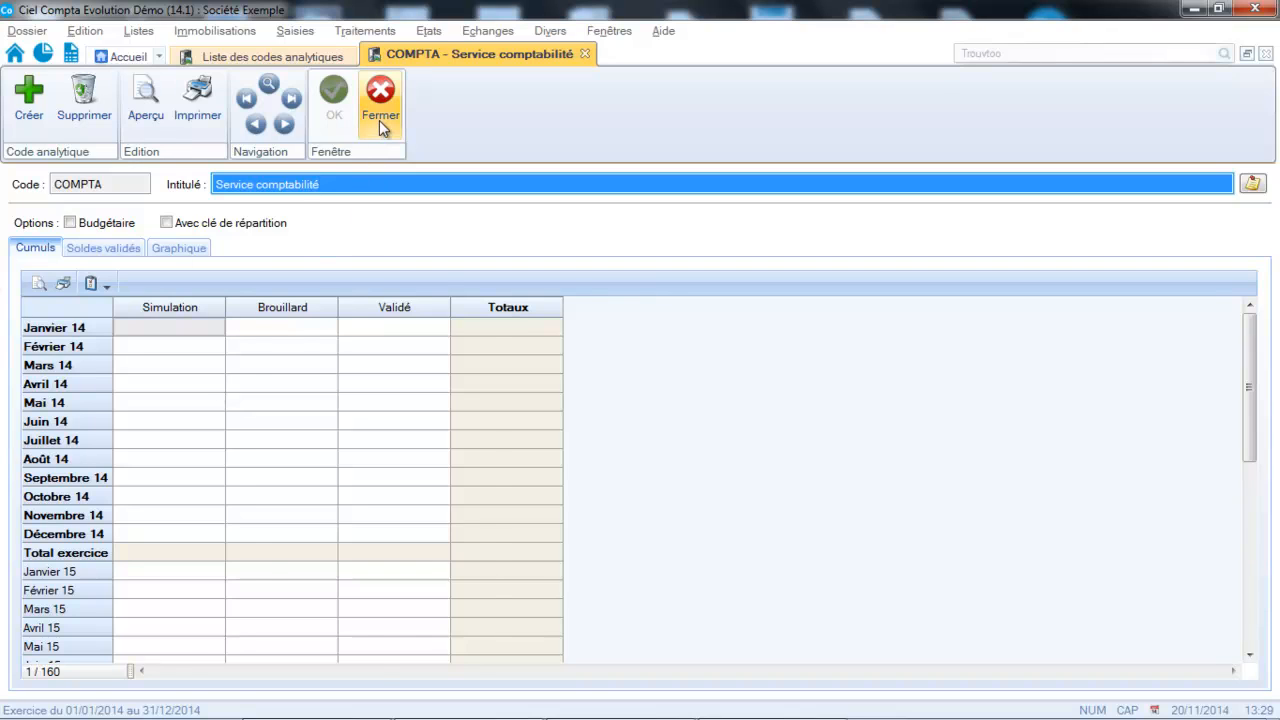
pyautogui.click(379, 118)
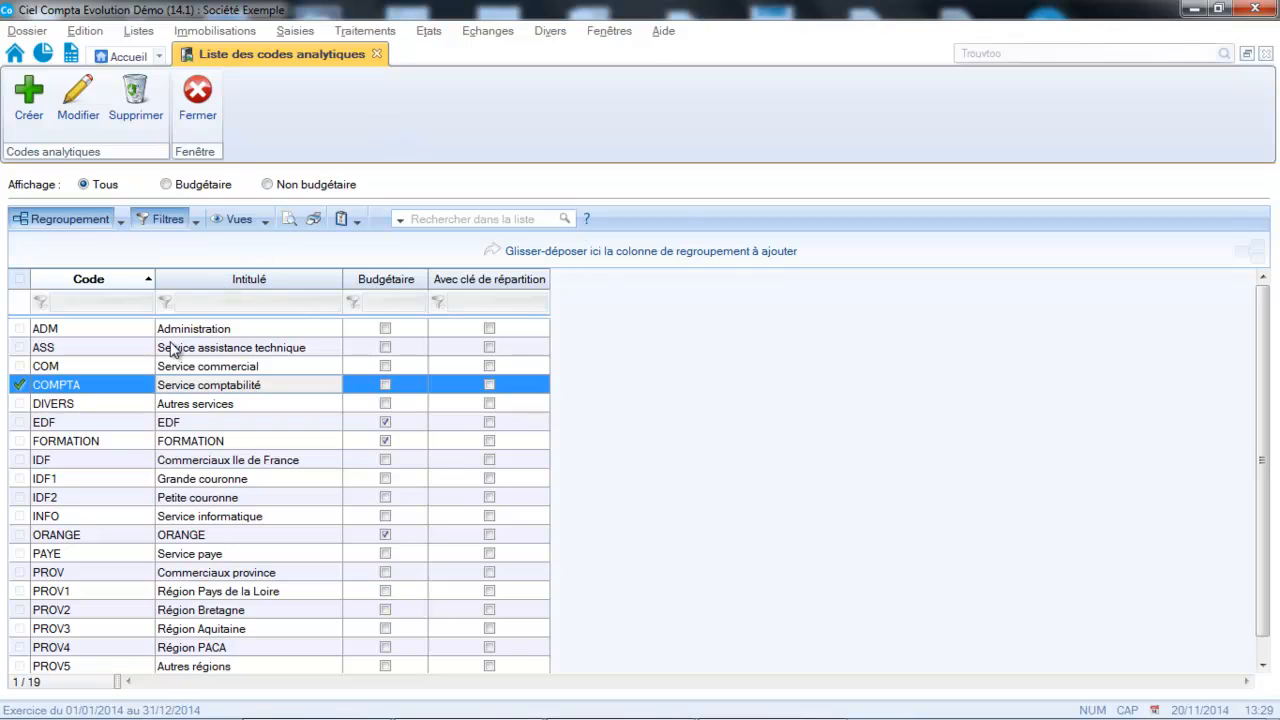
# Step: Enable the distribution key (Avec clé de répartition) on analytic code EDF and allocate 50 % to ADM
pyautogui.doubleClick(213, 423)
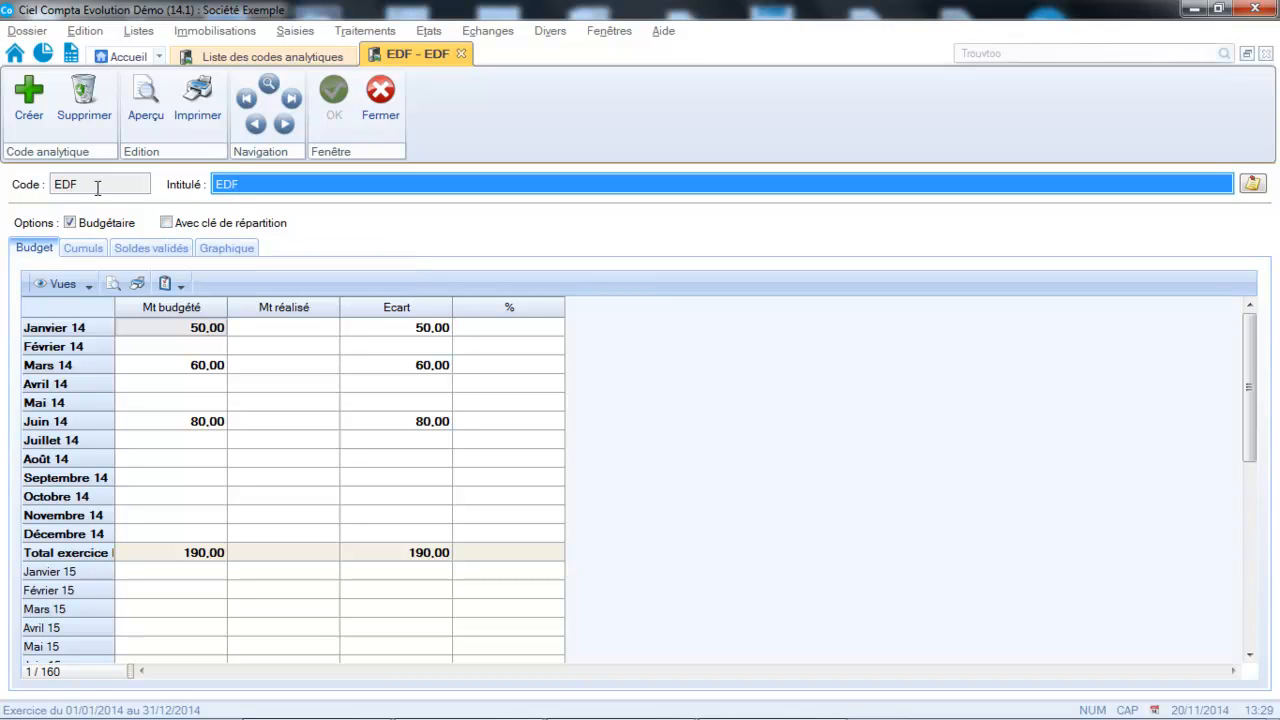
pyautogui.click(166, 223)
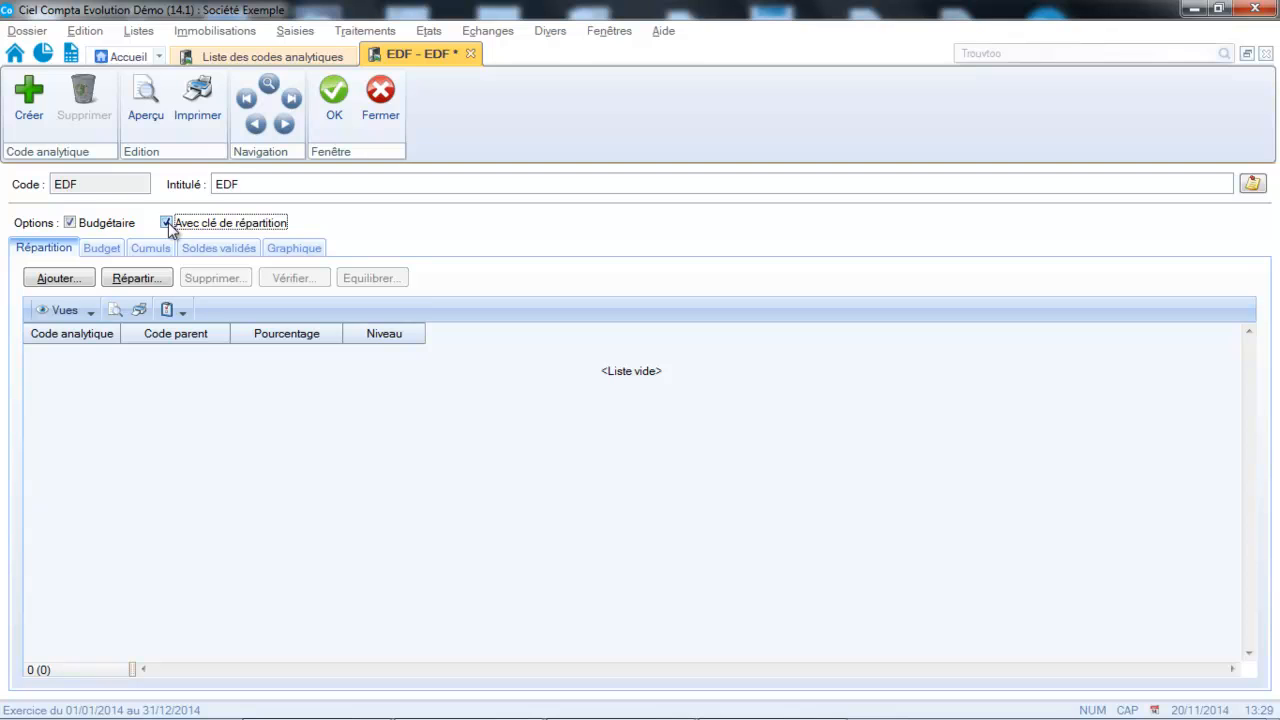
pyautogui.click(61, 279)
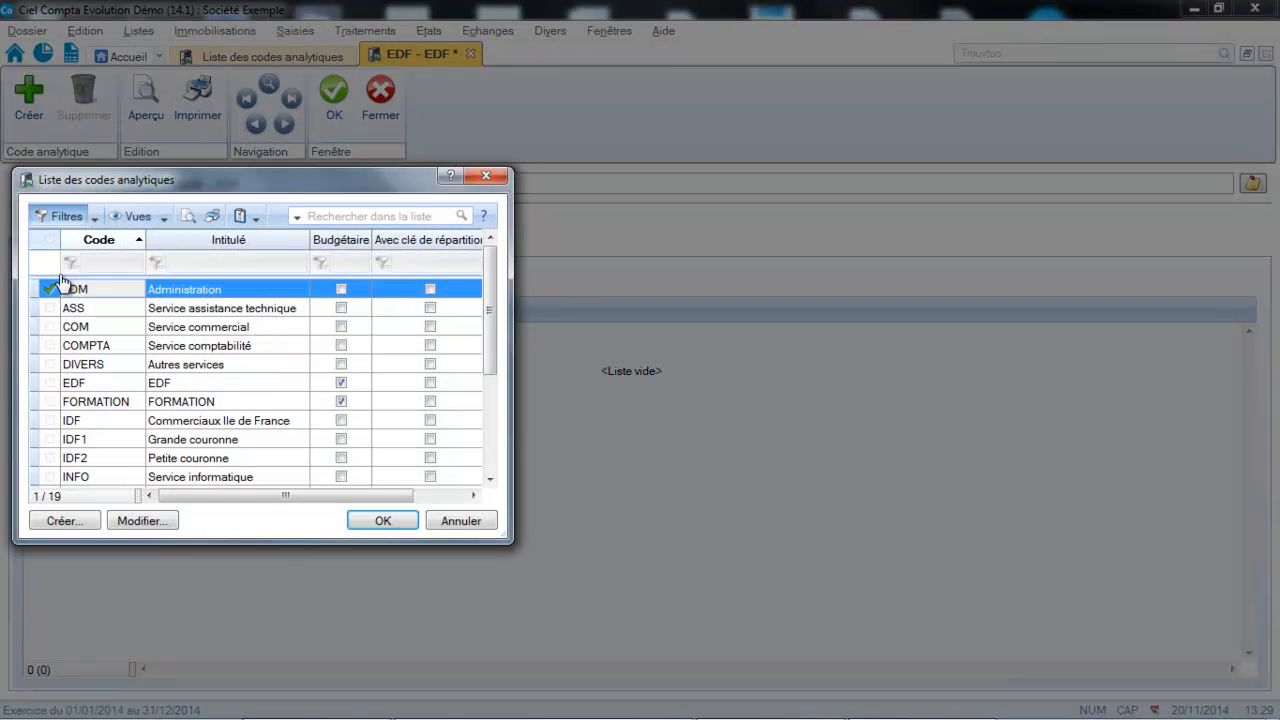
pyautogui.doubleClick(92, 290)
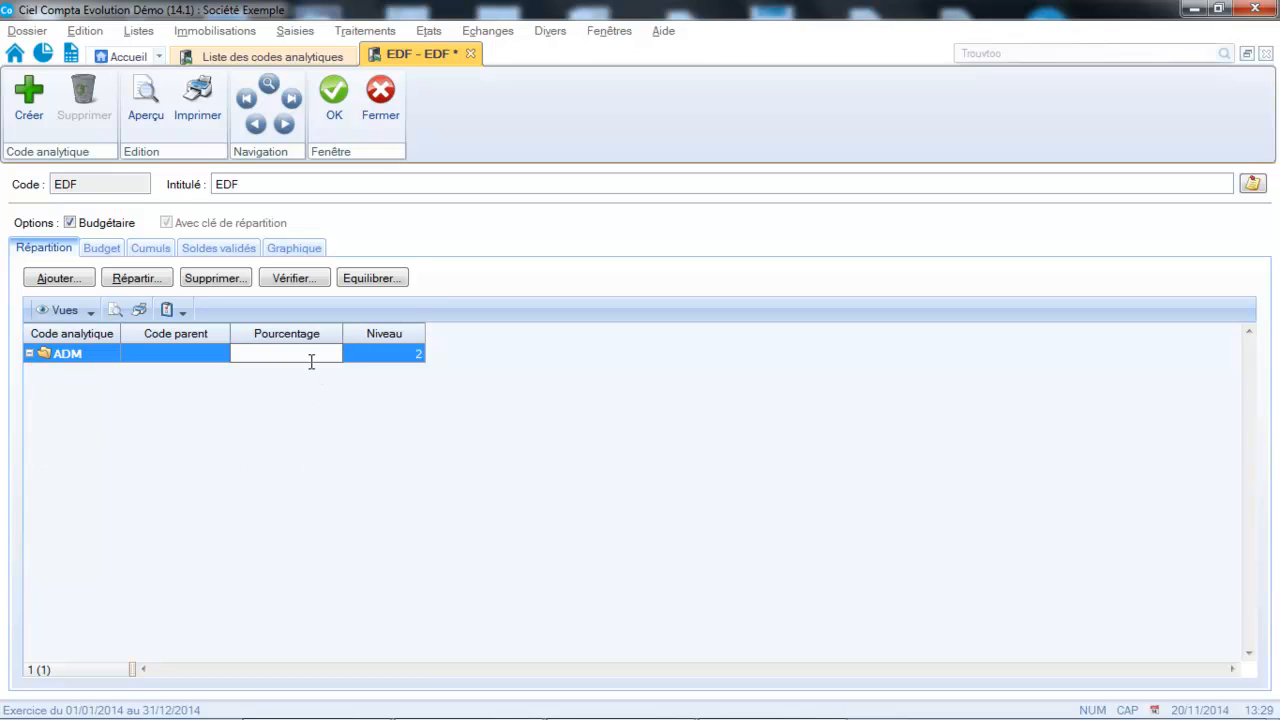
pyautogui.write('50')
# Step: Add COM at 30 % and COMPTA at 20 % to EDF's distribution key and save the code
pyautogui.click(57, 280)
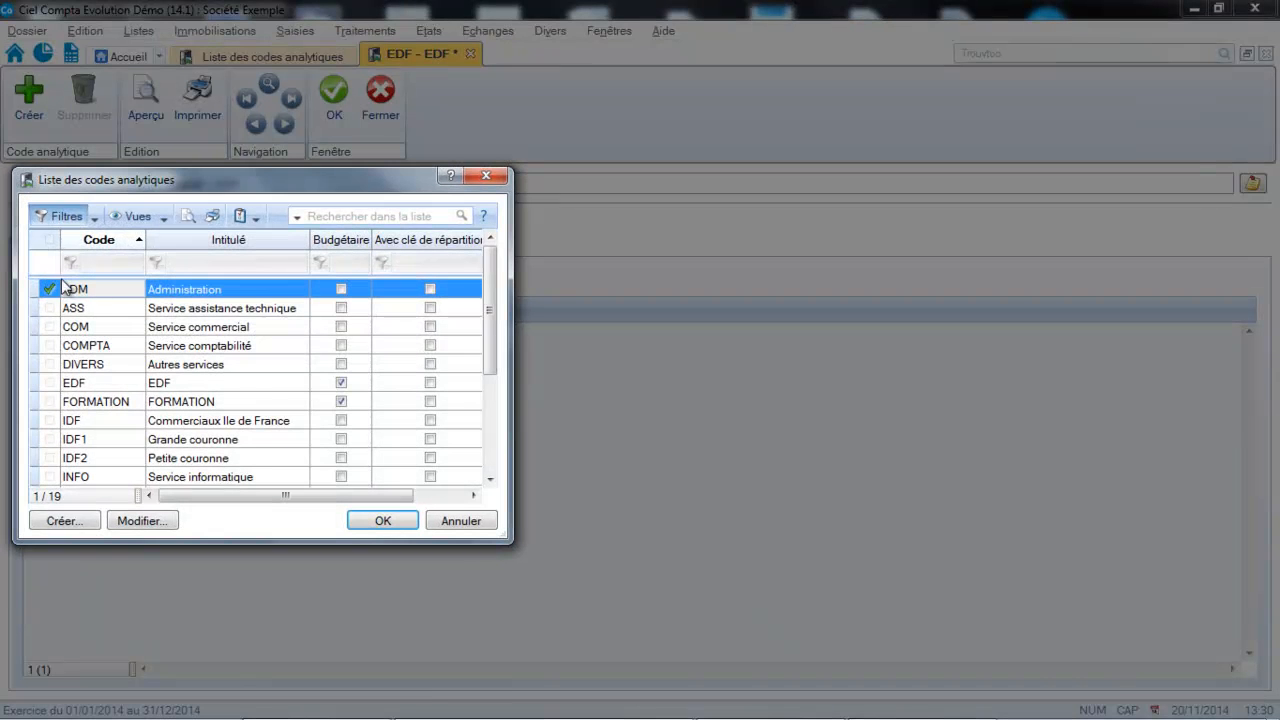
pyautogui.doubleClick(149, 327)
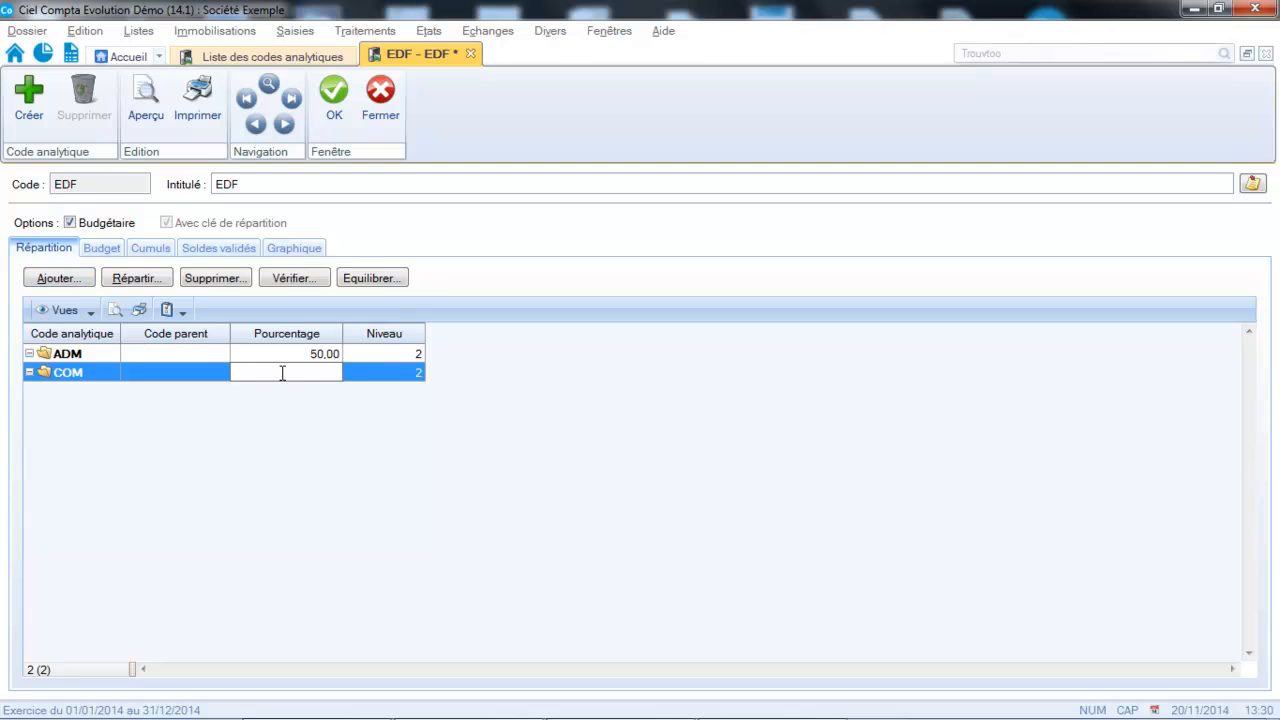
pyautogui.write('30')
pyautogui.press('Return')
pyautogui.click(72, 282)
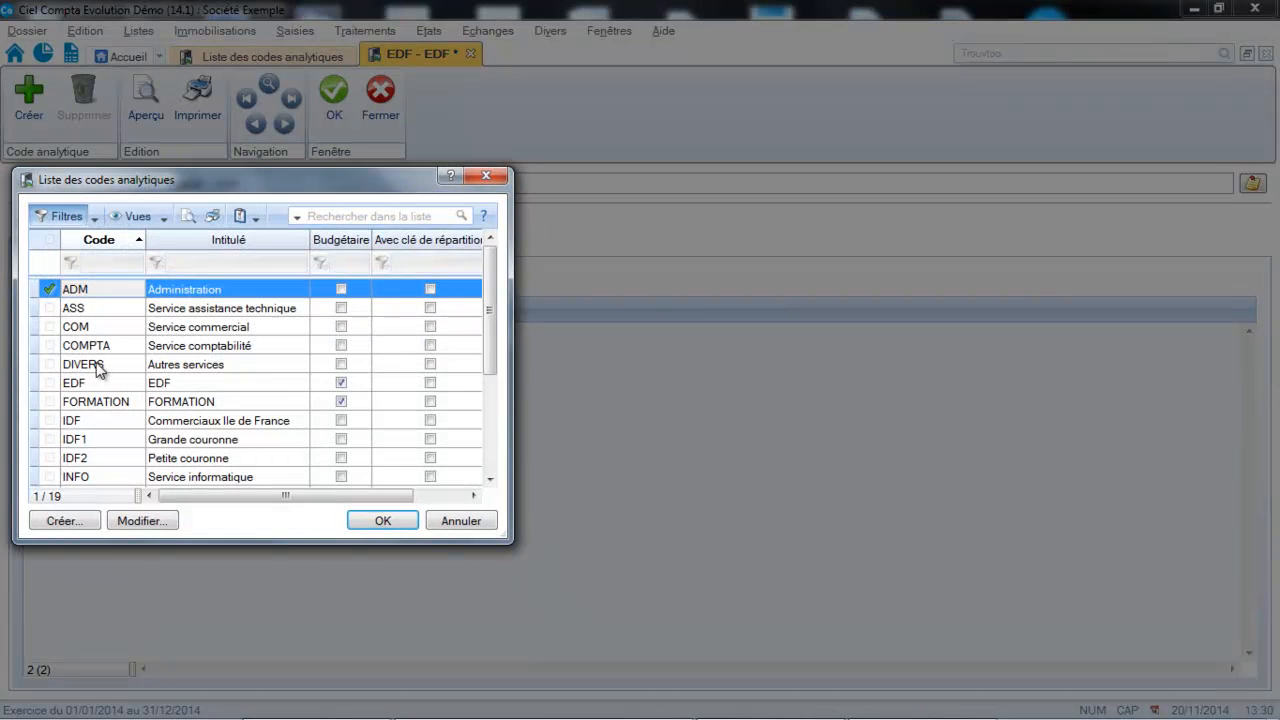
pyautogui.doubleClick(109, 346)
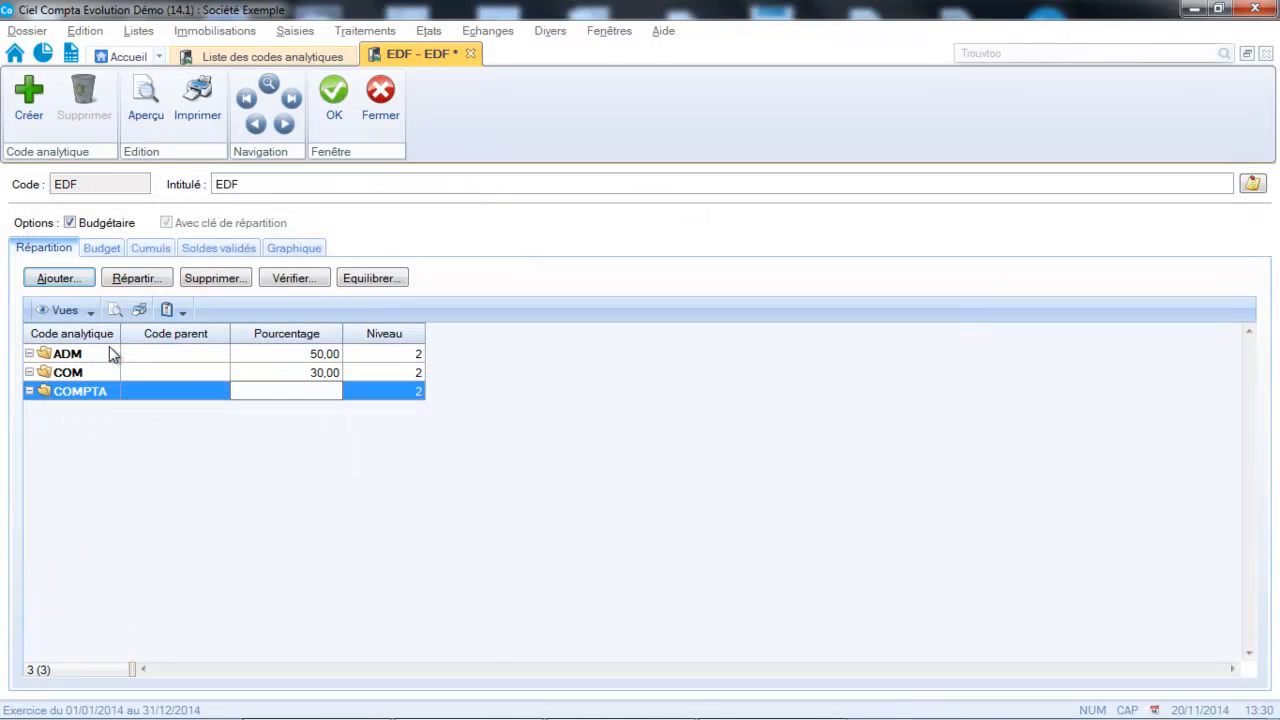
pyautogui.write('20')
pyautogui.press('Return')
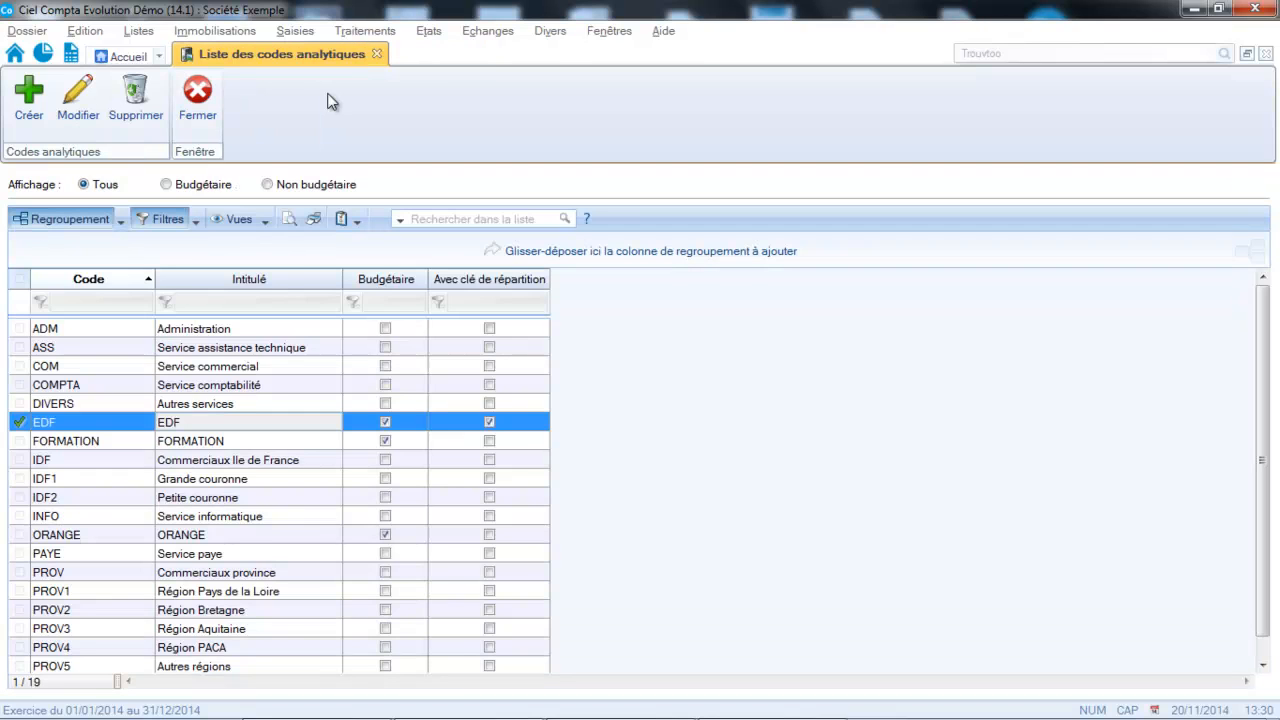
# Step: Search the chart of accounts for 606 and open account 606000, Achats non stockes de mat. prem
pyautogui.click(137, 32)
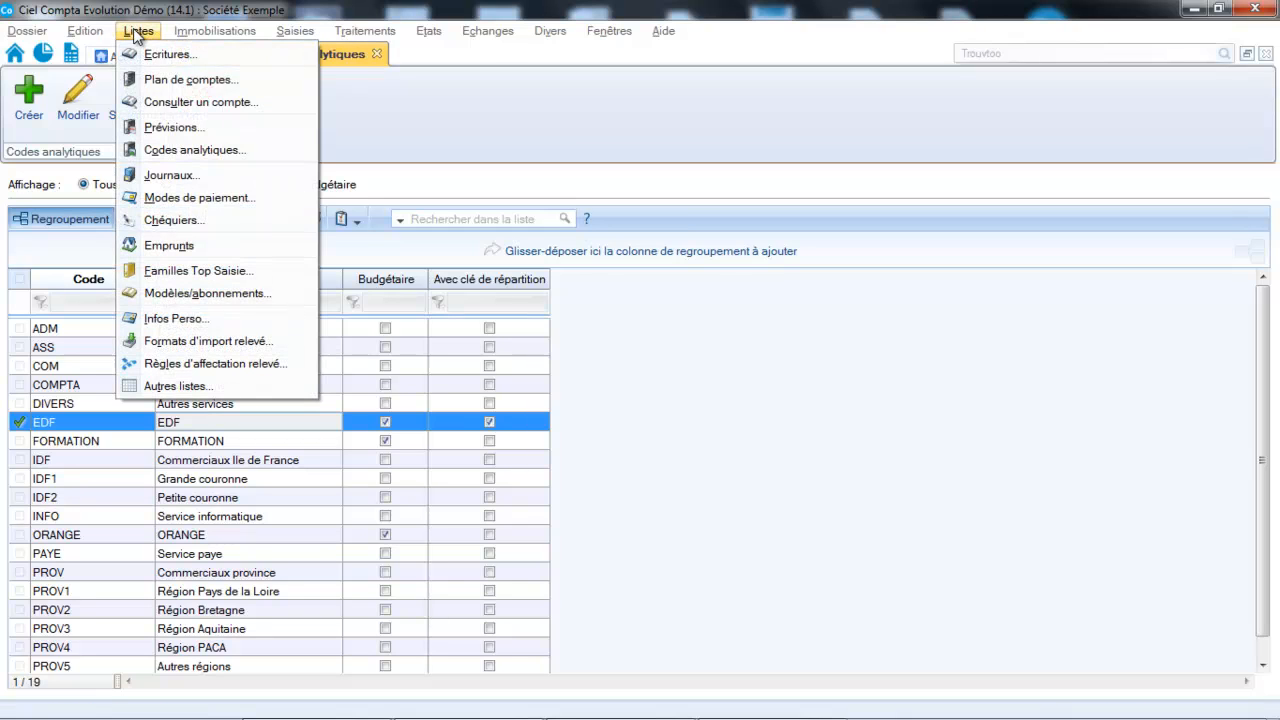
pyautogui.click(158, 80)
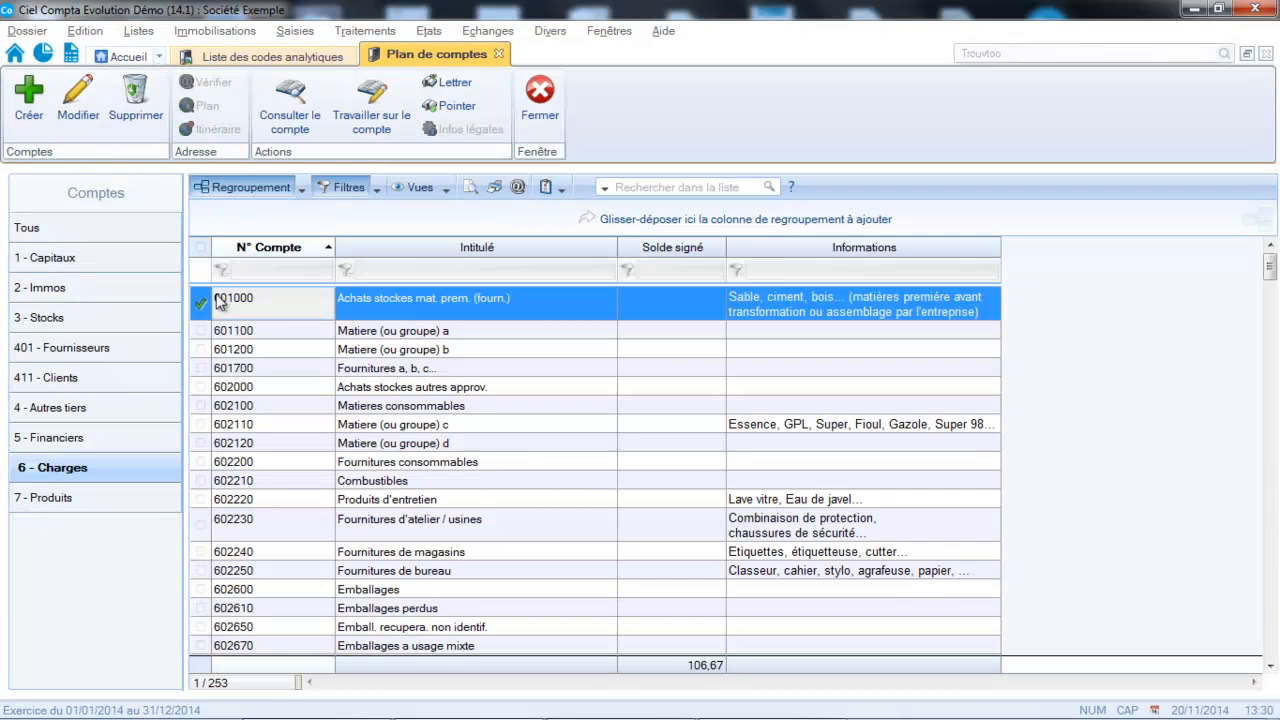
pyautogui.click(647, 189)
pyautogui.write('6')
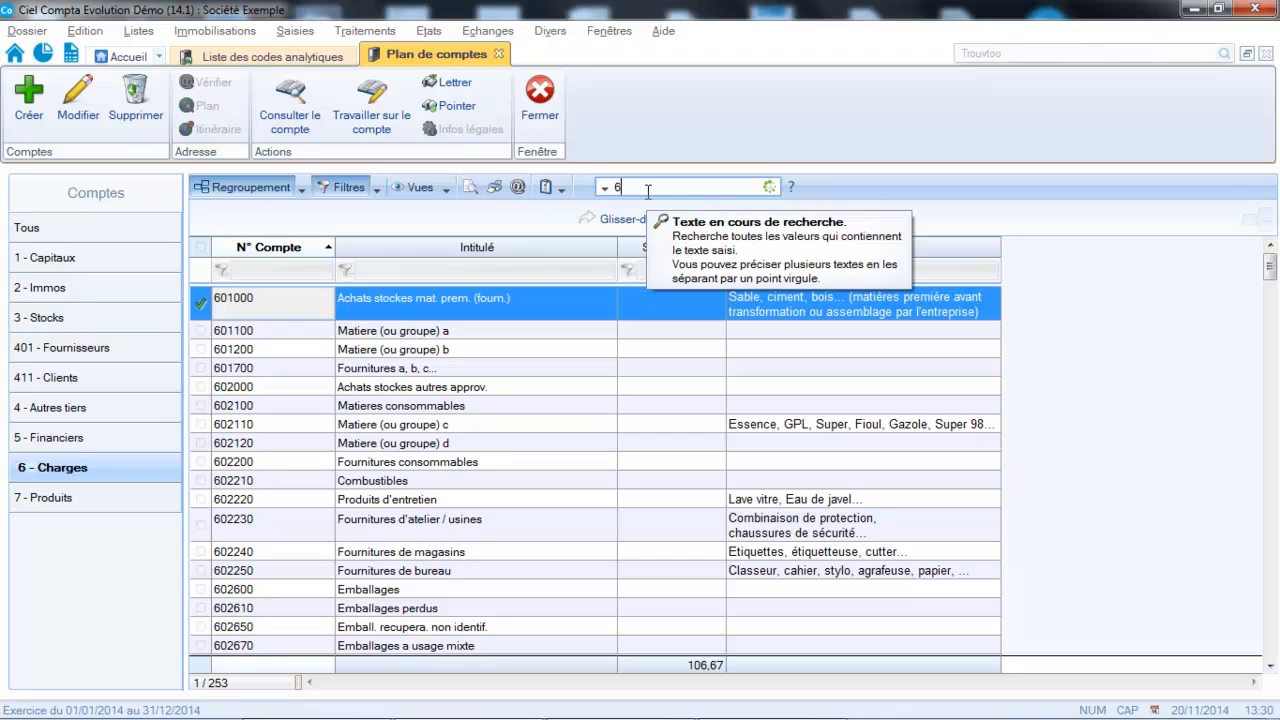
pyautogui.write('06')
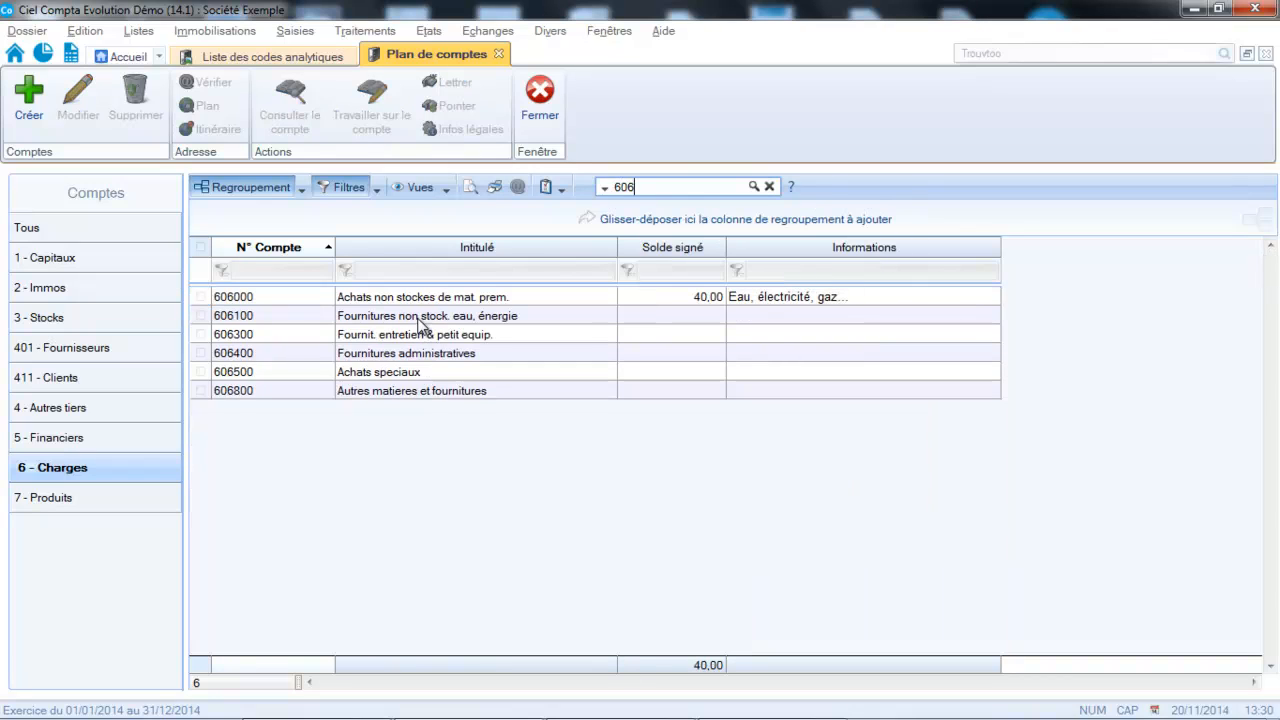
pyautogui.click(432, 297)
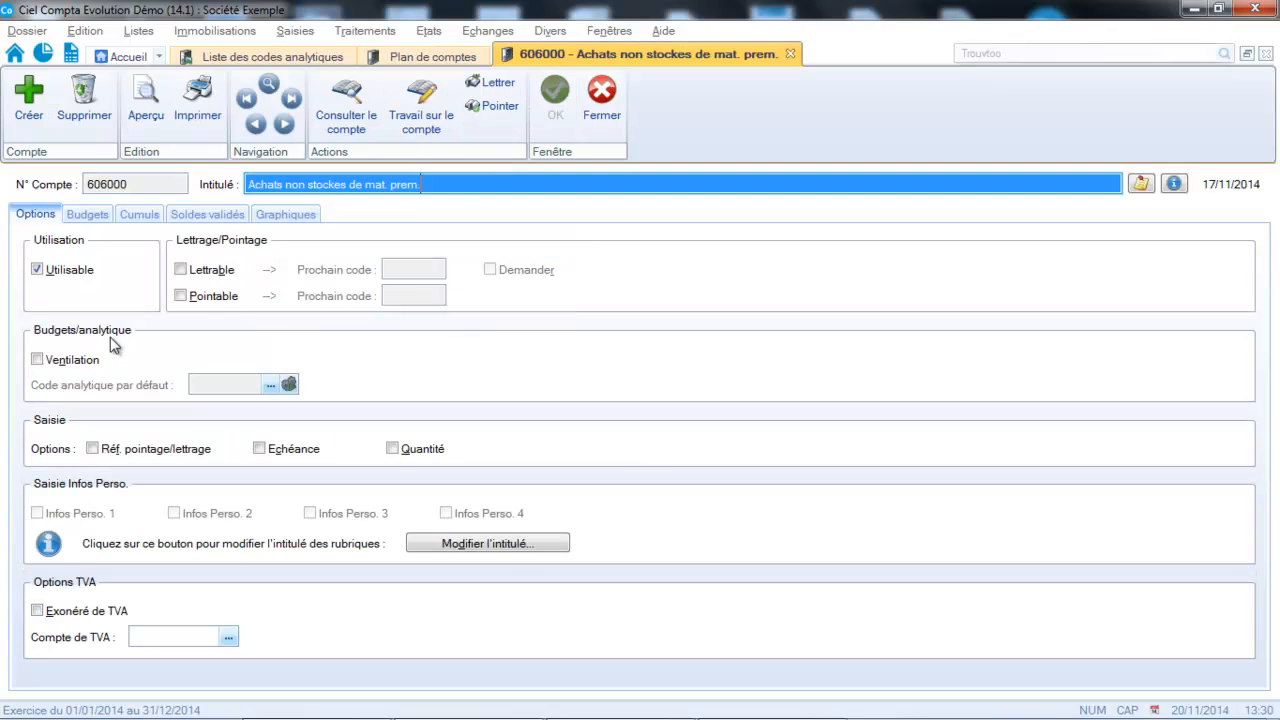
# Step: Enable analytic Ventilation on account 606000, set its default analytic code to EDF, and save the account
pyautogui.click(38, 360)
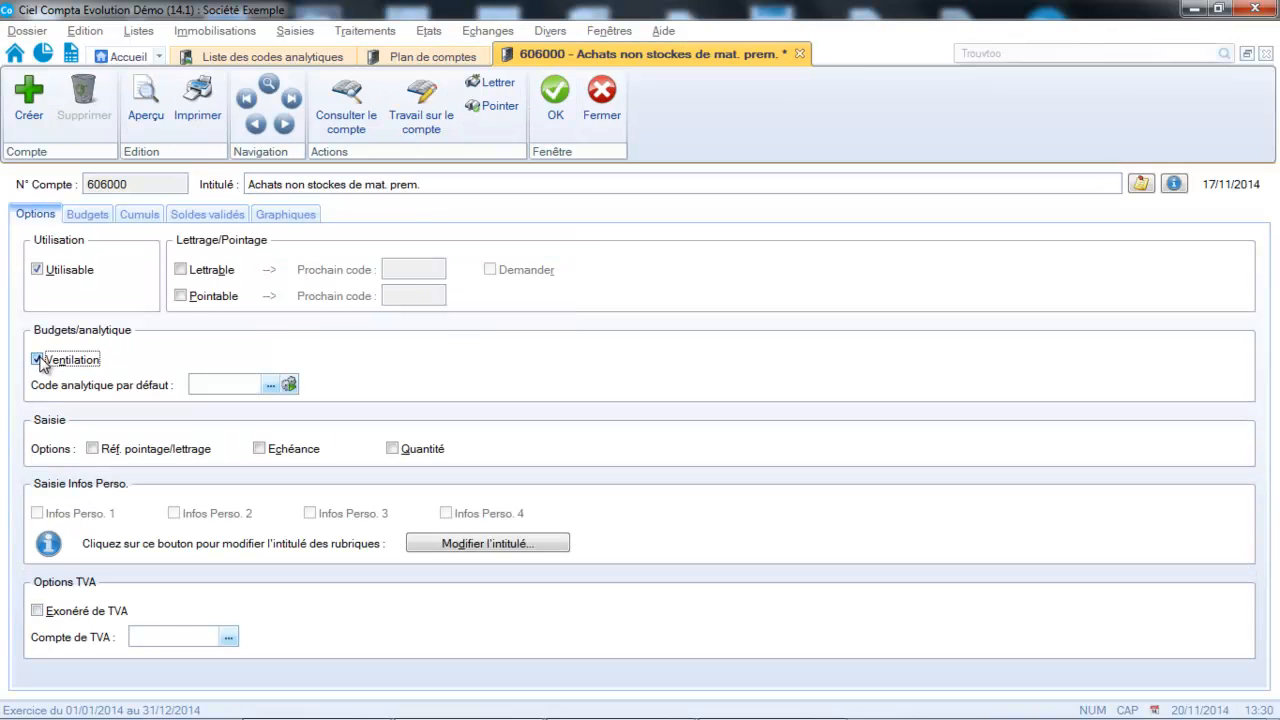
pyautogui.click(215, 388)
pyautogui.write('E')
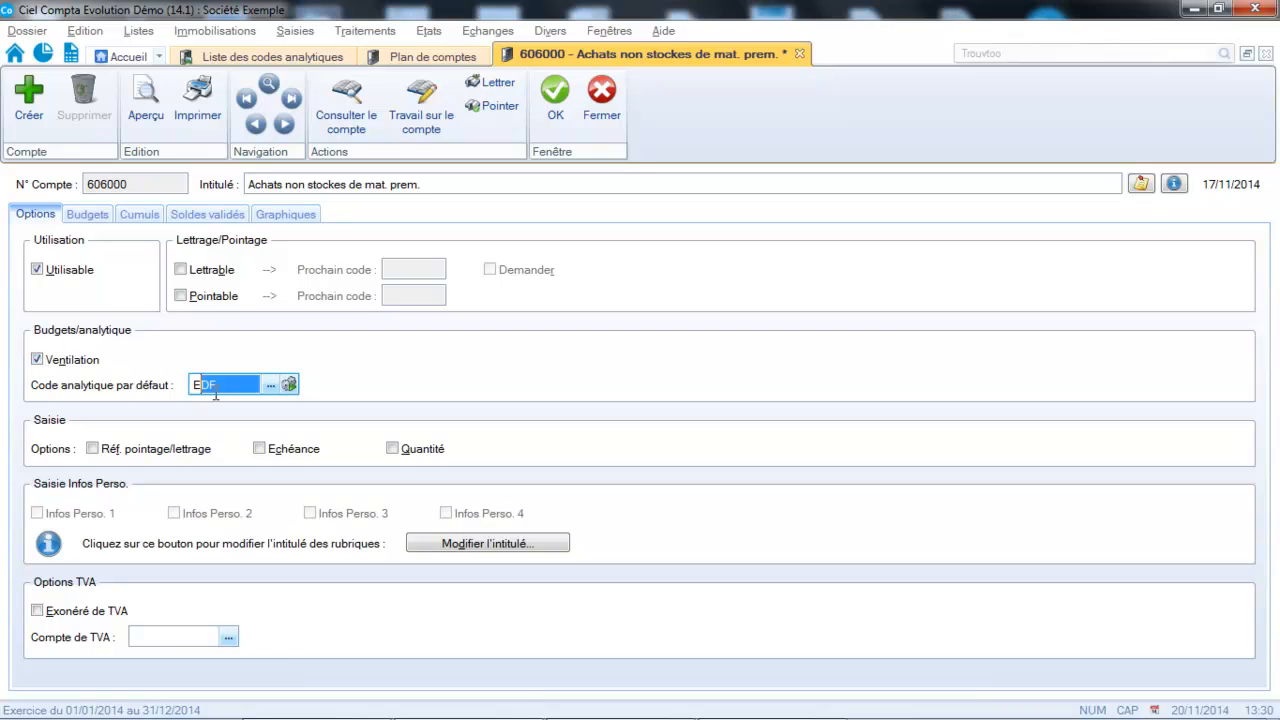
pyautogui.write('DF')
pyautogui.press('Tab')
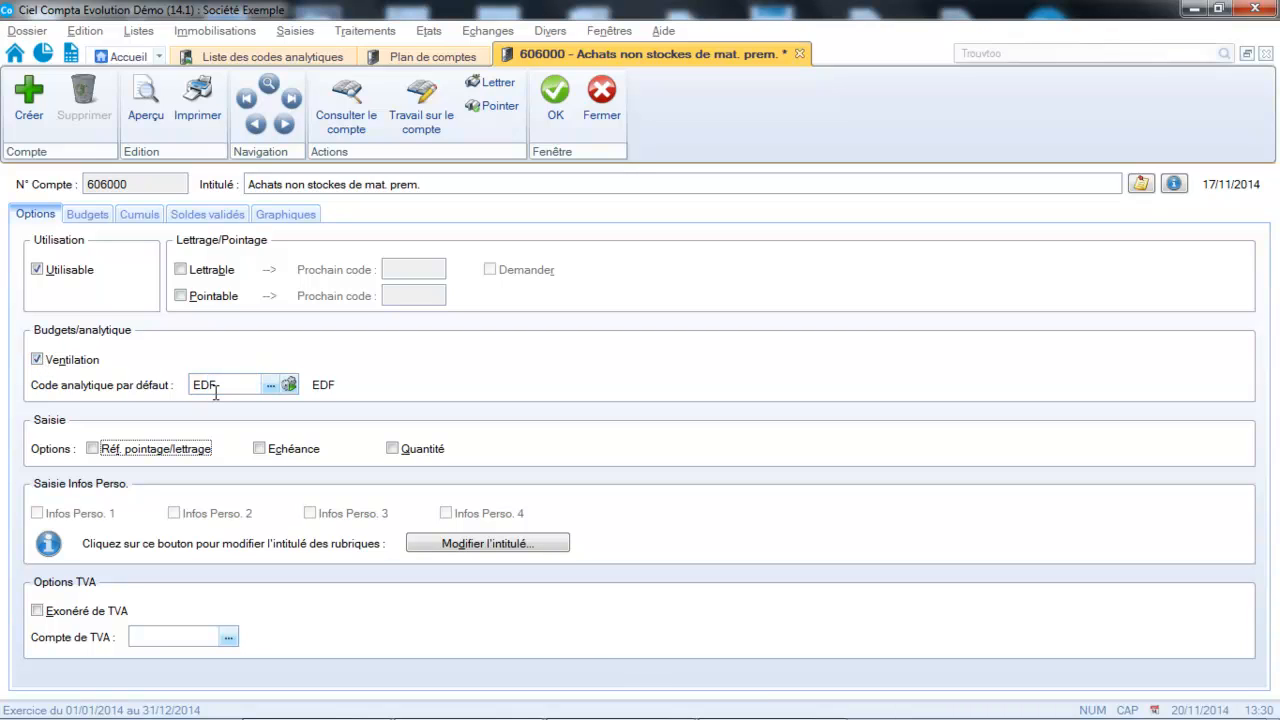
pyautogui.click(550, 100)
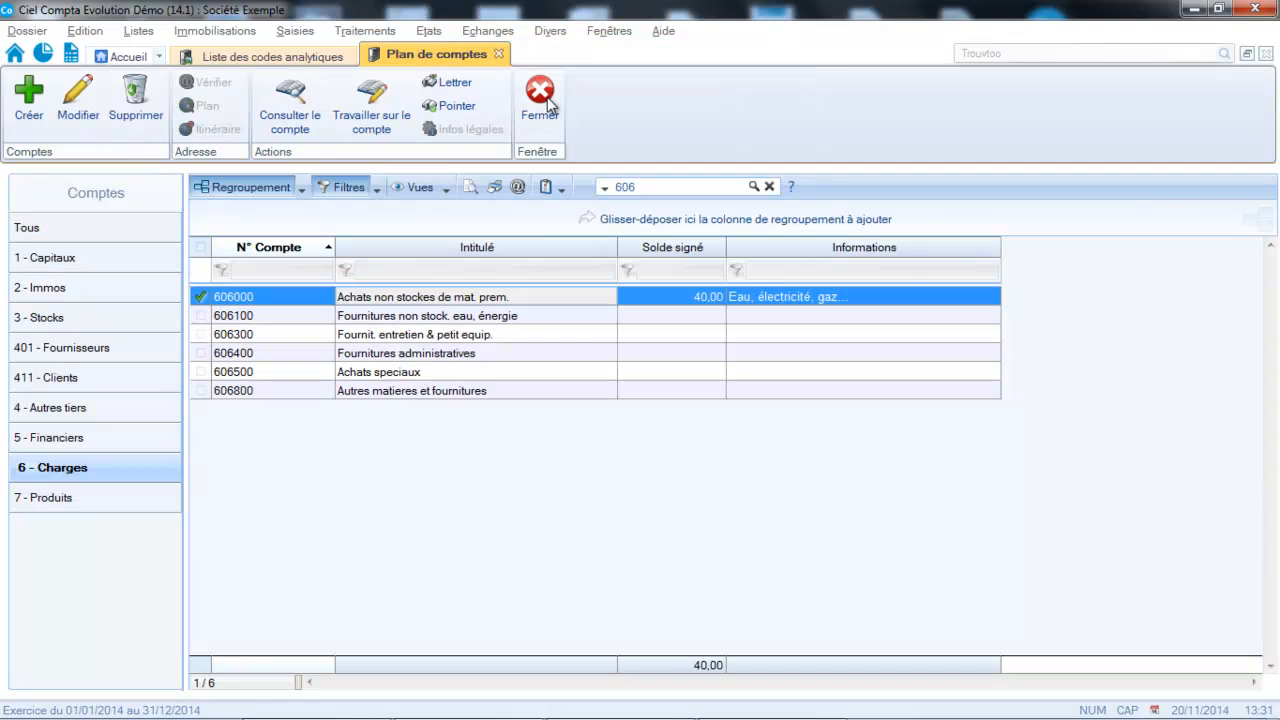
# Step: Start a supplier invoice in the HA journal for supplier 401EDF with the label FACT EDF
pyautogui.click(297, 36)
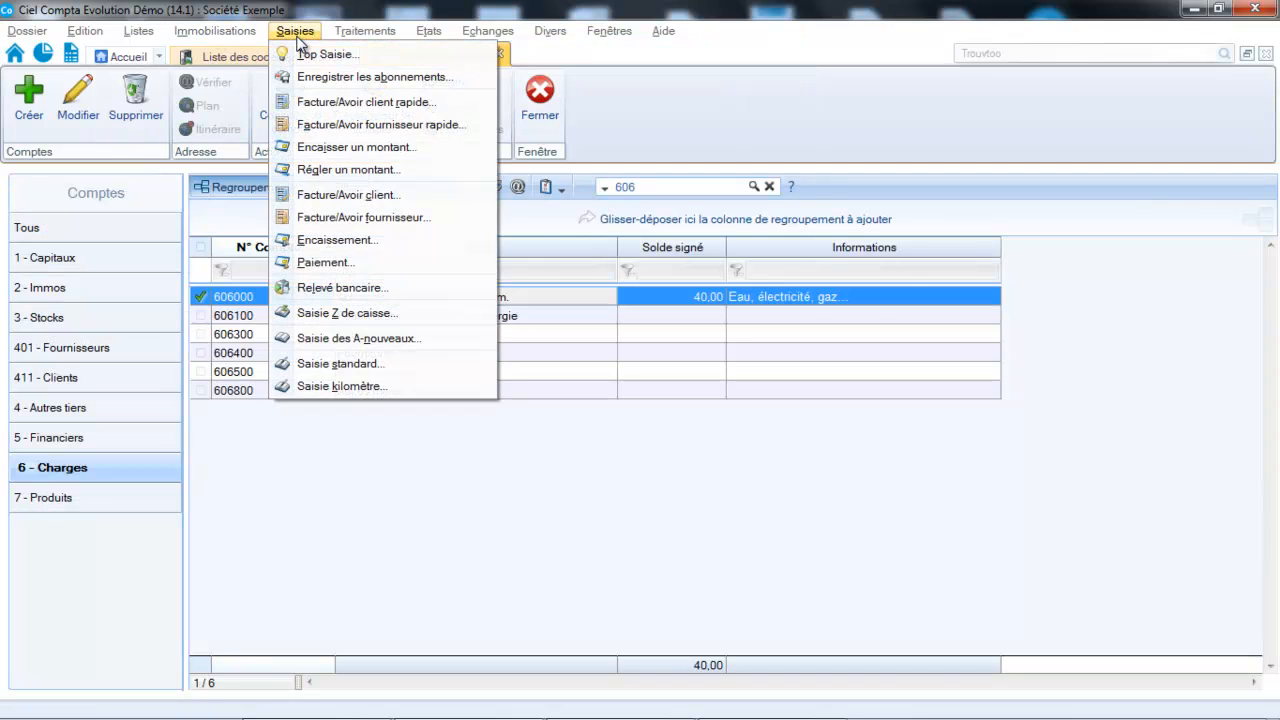
pyautogui.click(330, 218)
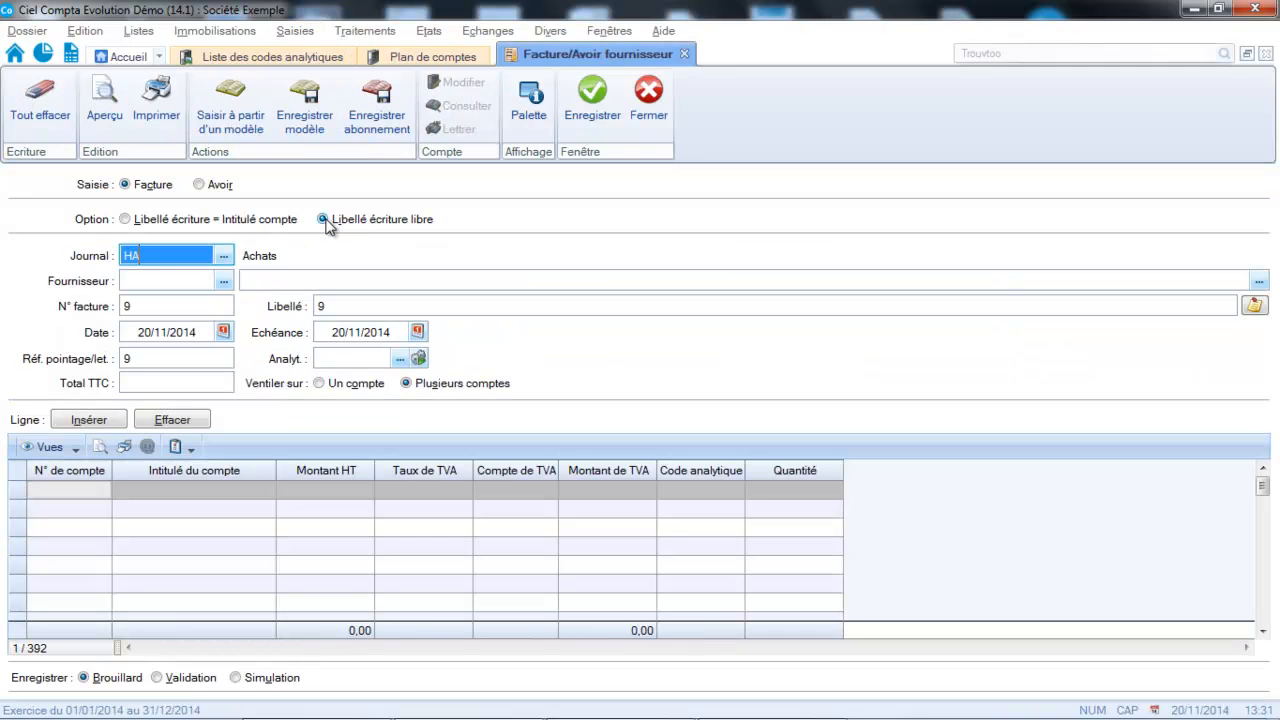
pyautogui.click(225, 283)
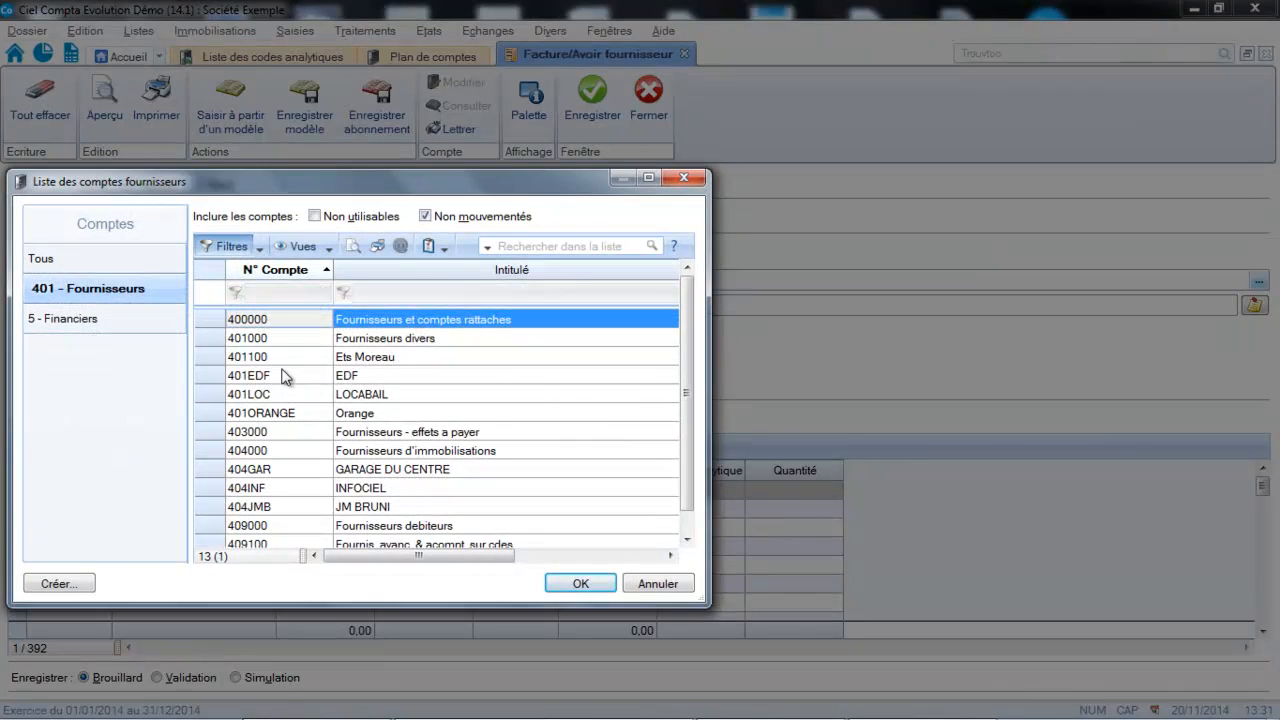
pyautogui.doubleClick(287, 375)
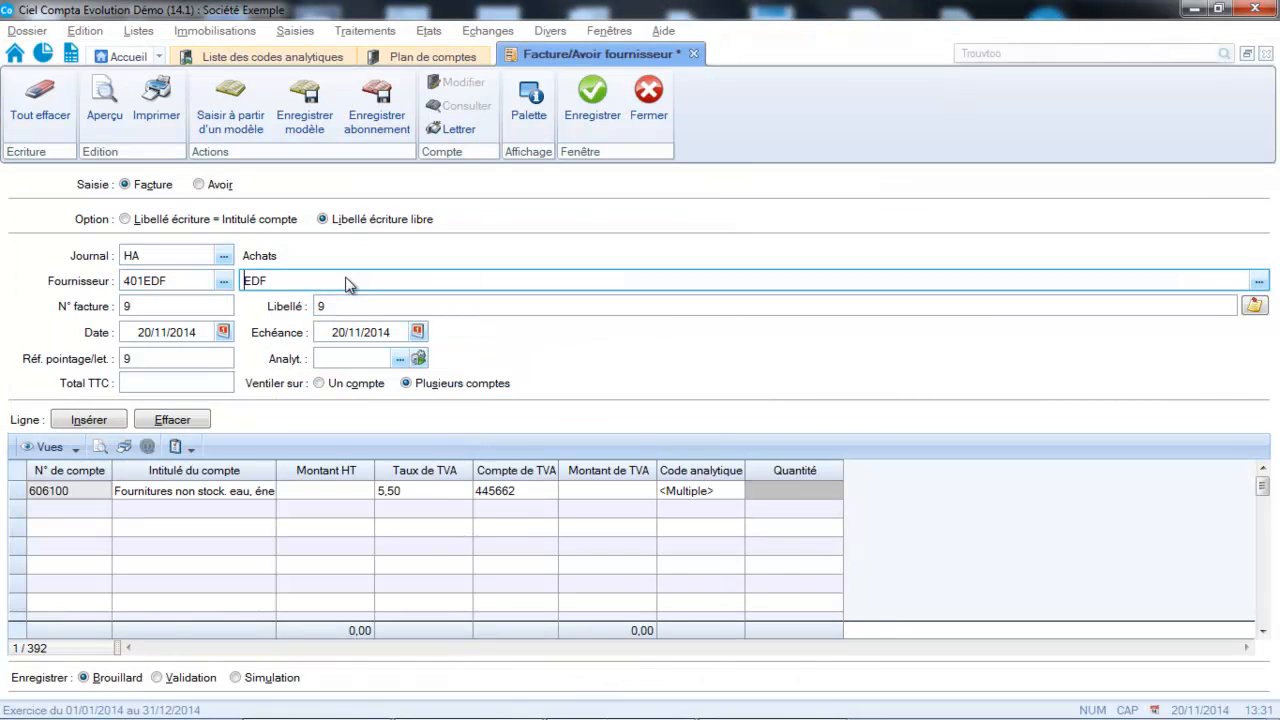
pyautogui.press('Tab')
pyautogui.write('F')
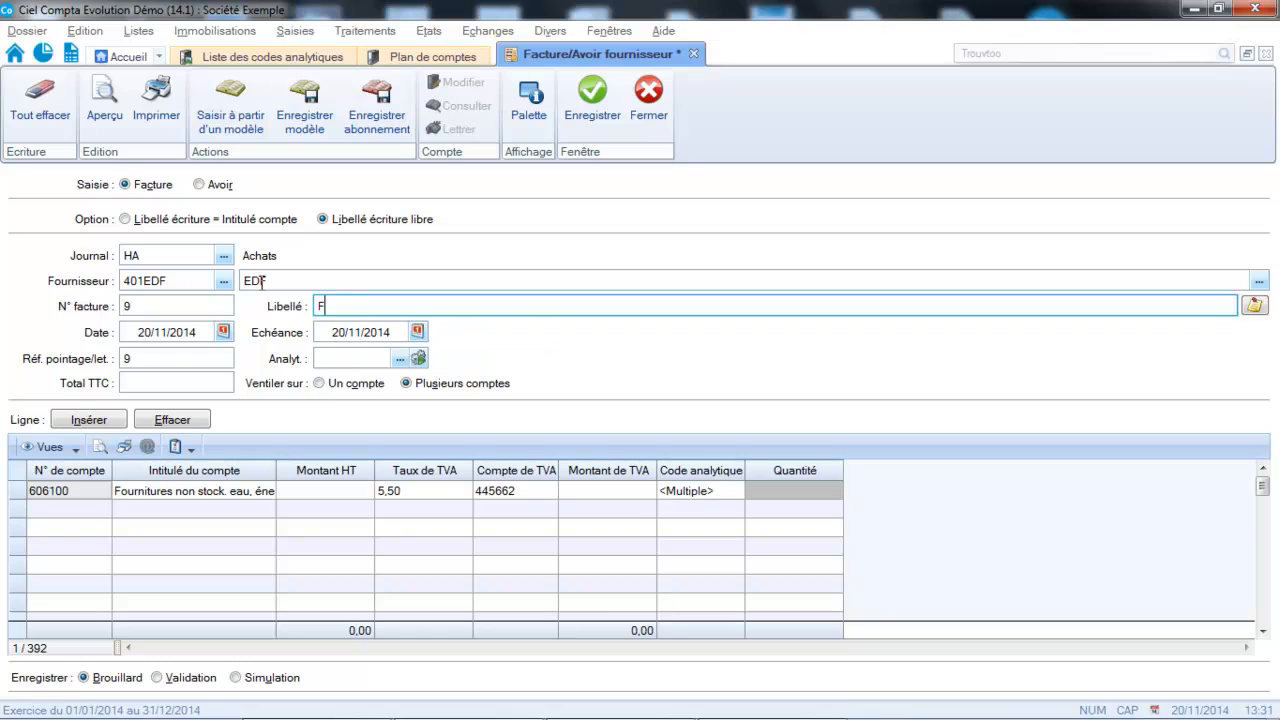
pyautogui.write('ACT EDF')
pyautogui.press('Tab')
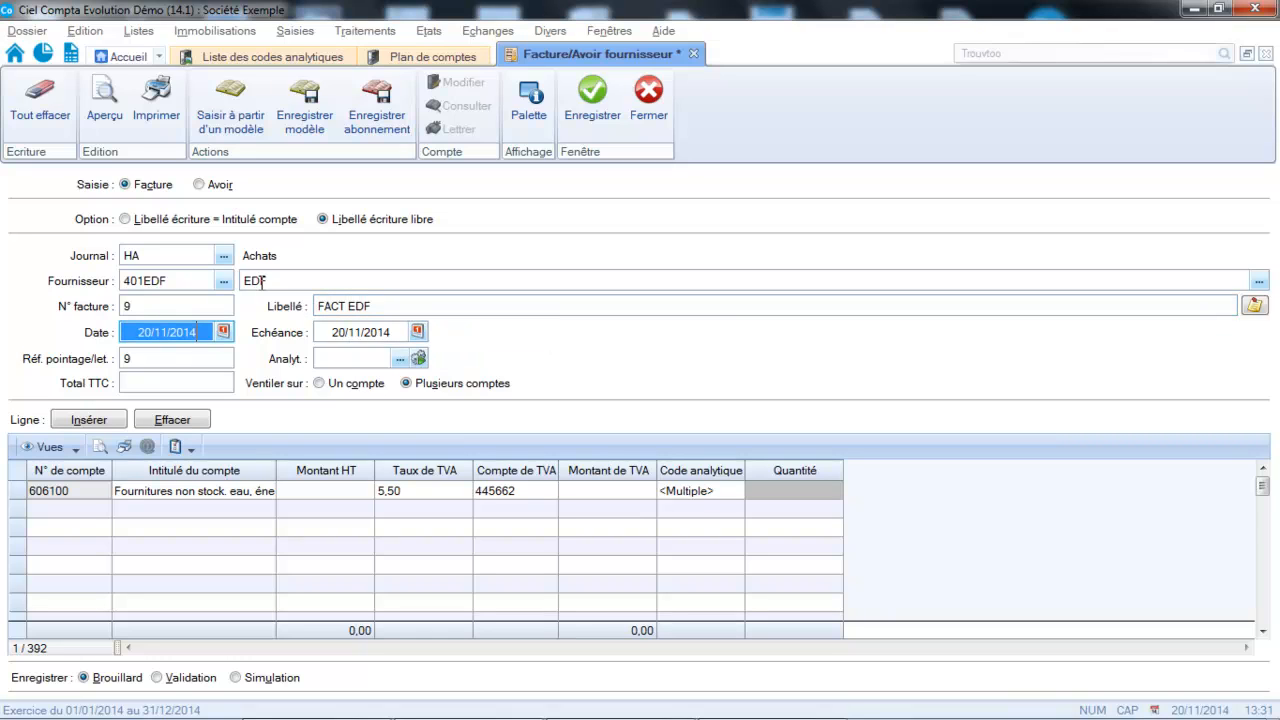
# Step: Set the invoice's Total TTC to 90,00, check the line's analytic code, and record the entry
pyautogui.click(207, 385)
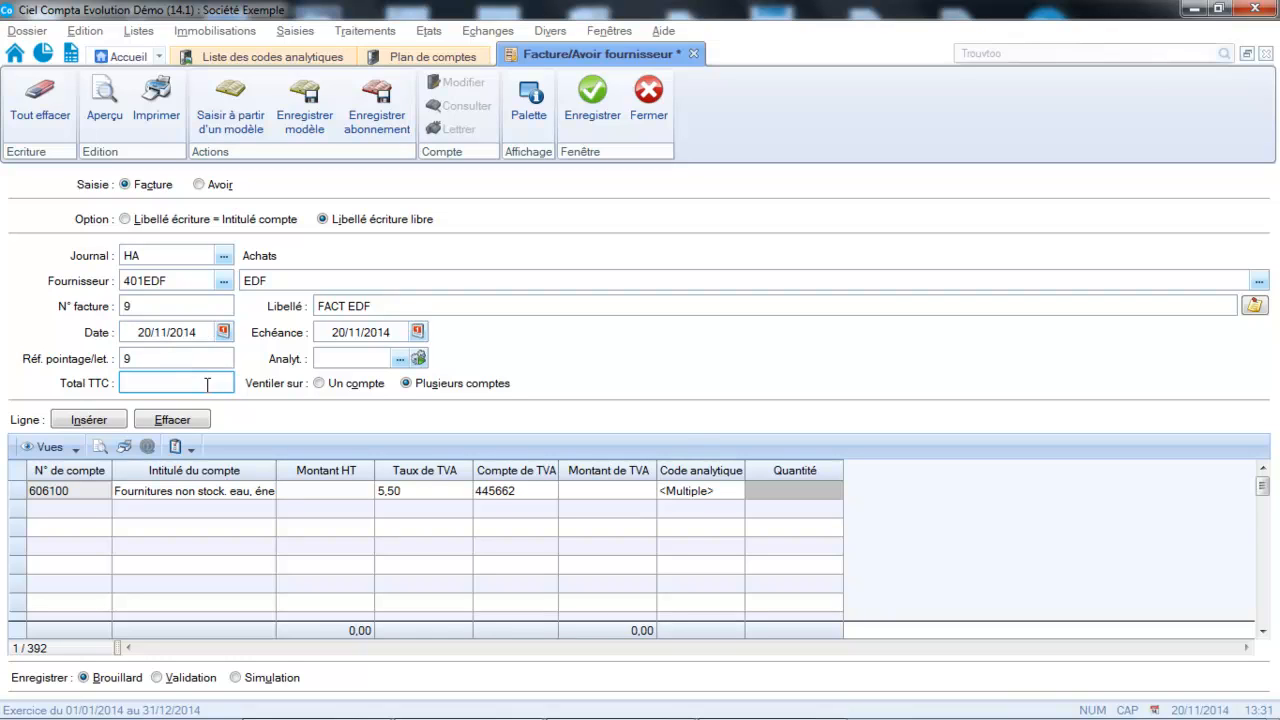
pyautogui.write('90,00')
pyautogui.press('Tab')
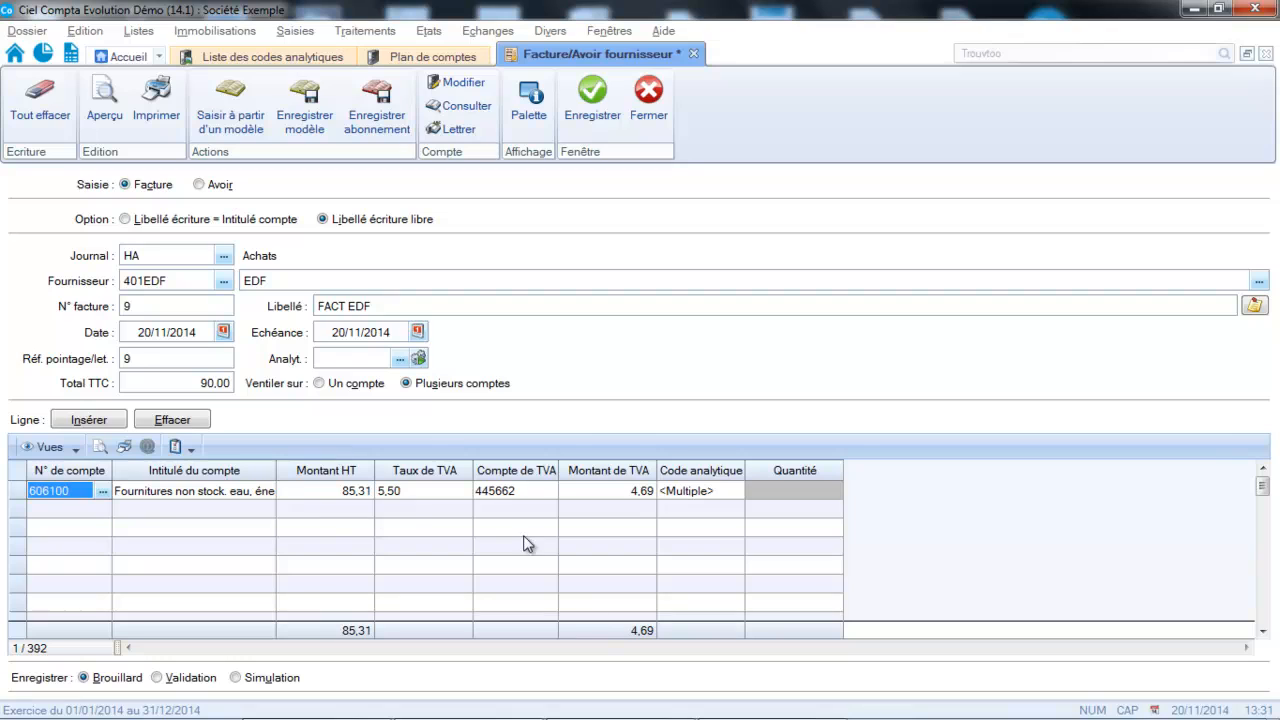
pyautogui.click(707, 492)
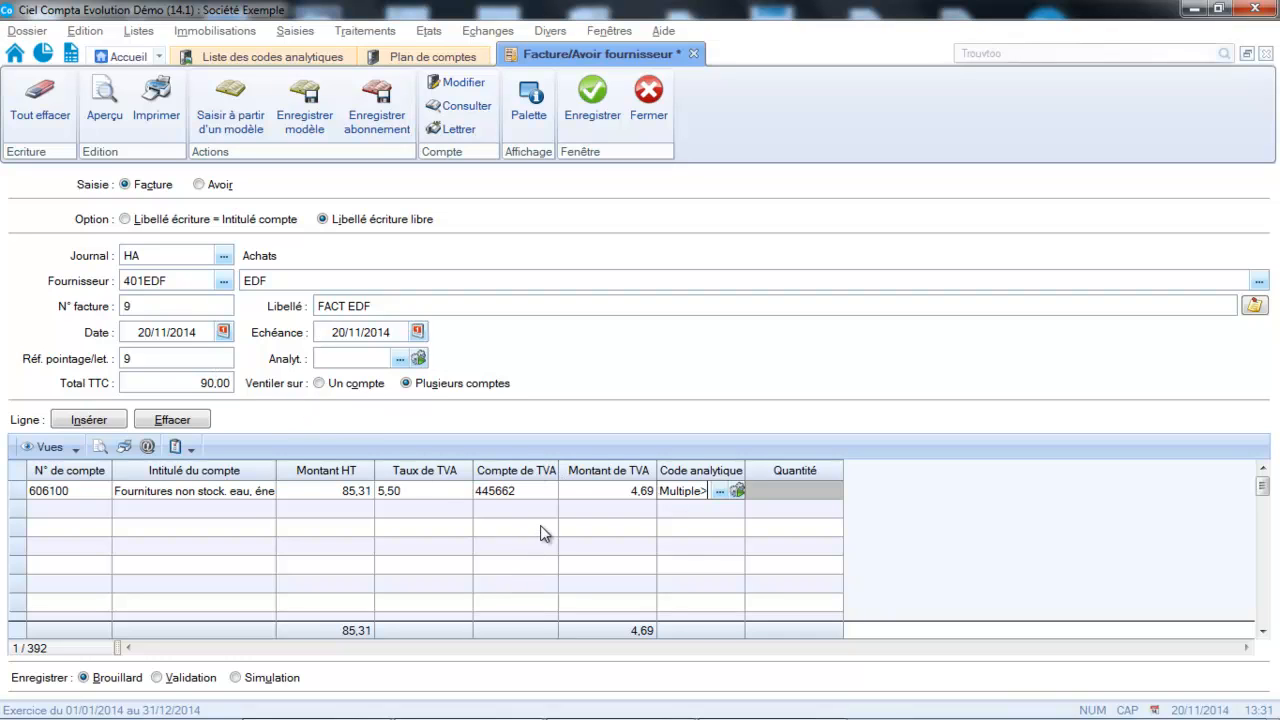
pyautogui.click(596, 95)
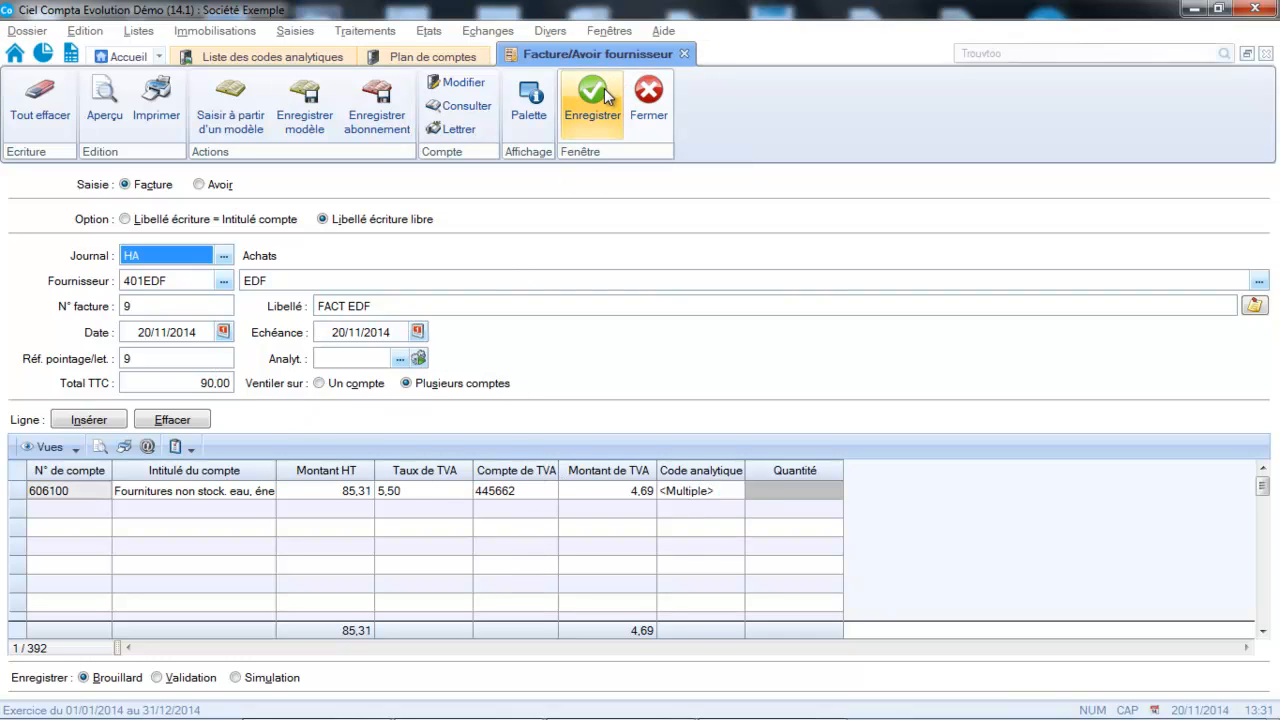
# Step: Close the supplier invoice entry and check the monthly cumulative amounts of analytic codes ADM and COM
pyautogui.click(655, 118)
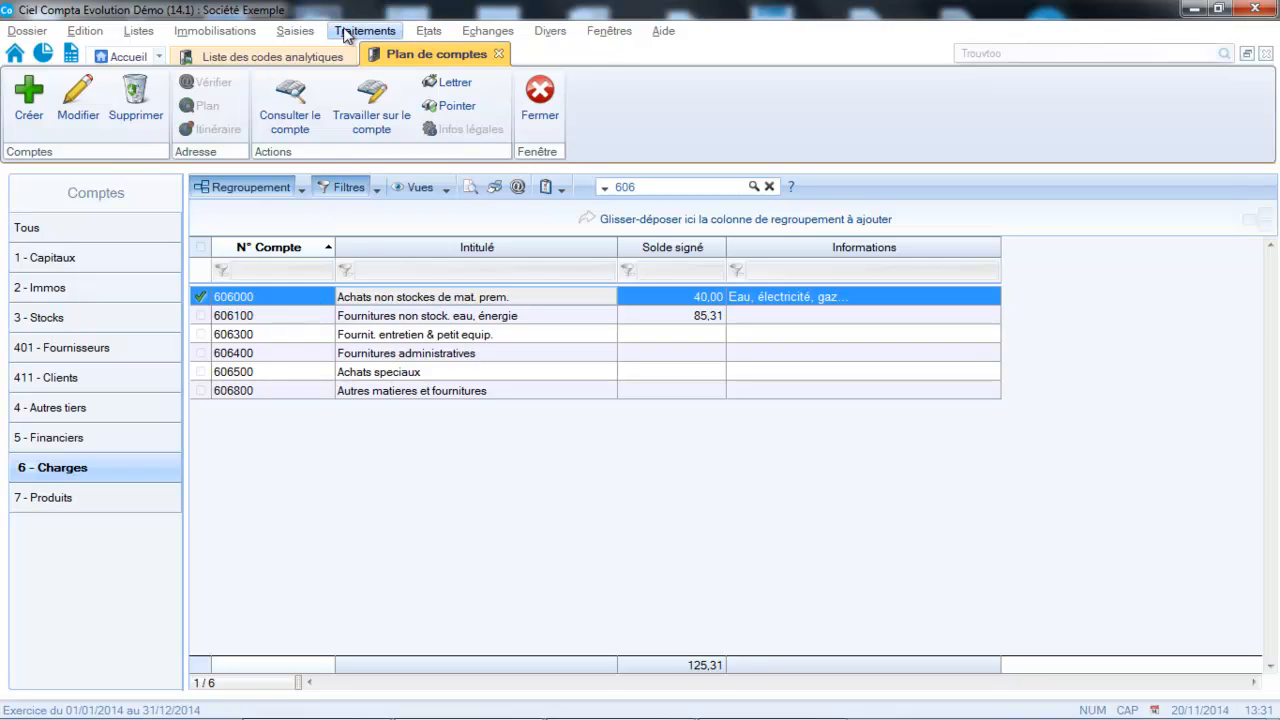
pyautogui.click(137, 30)
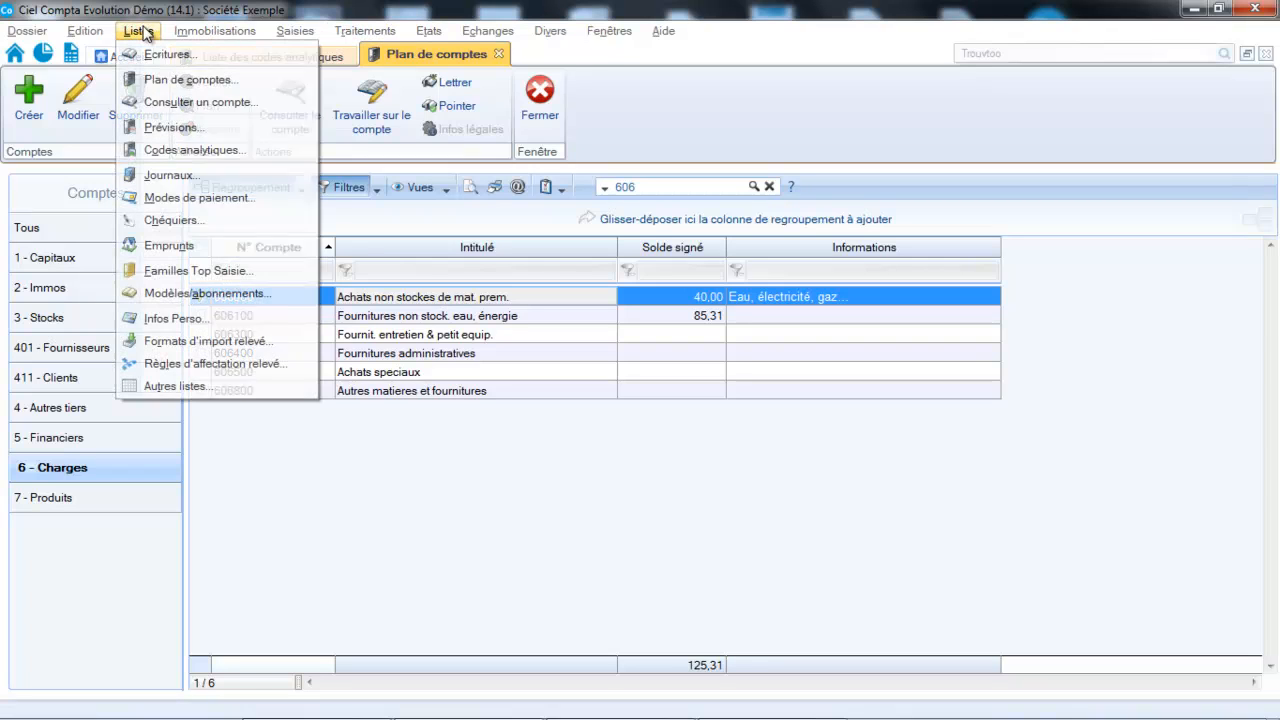
pyautogui.click(183, 151)
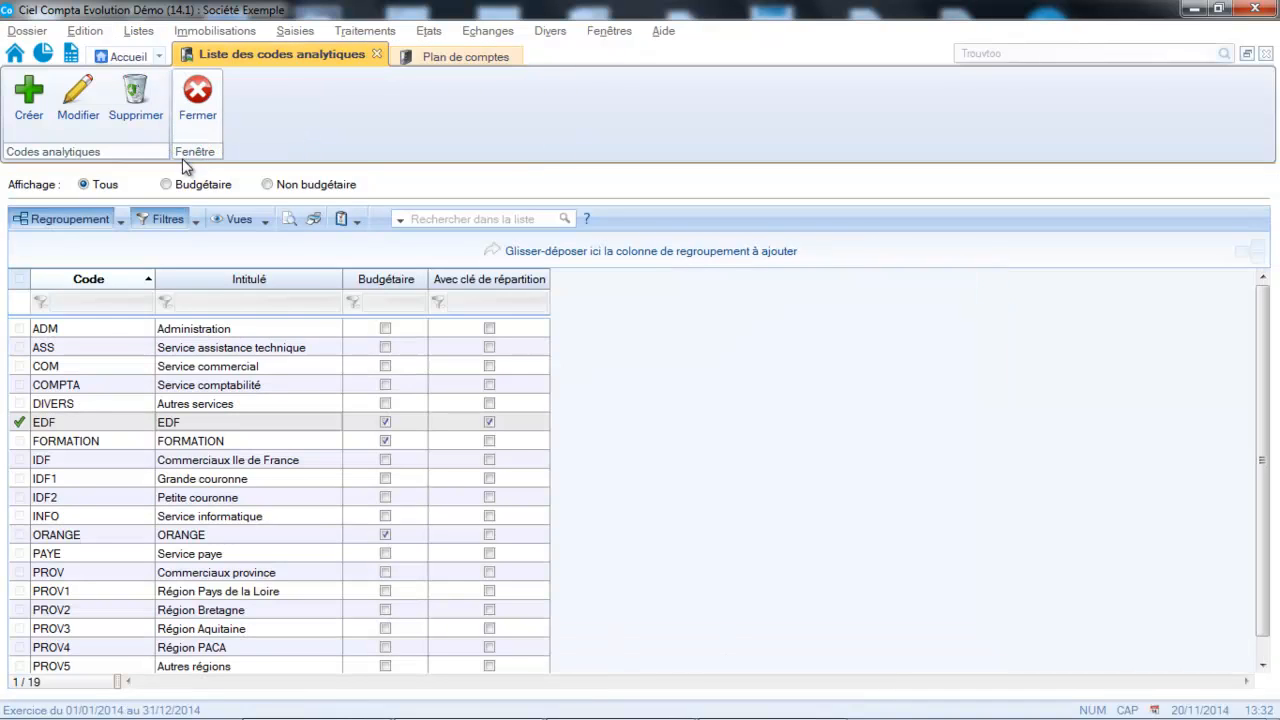
pyautogui.doubleClick(114, 330)
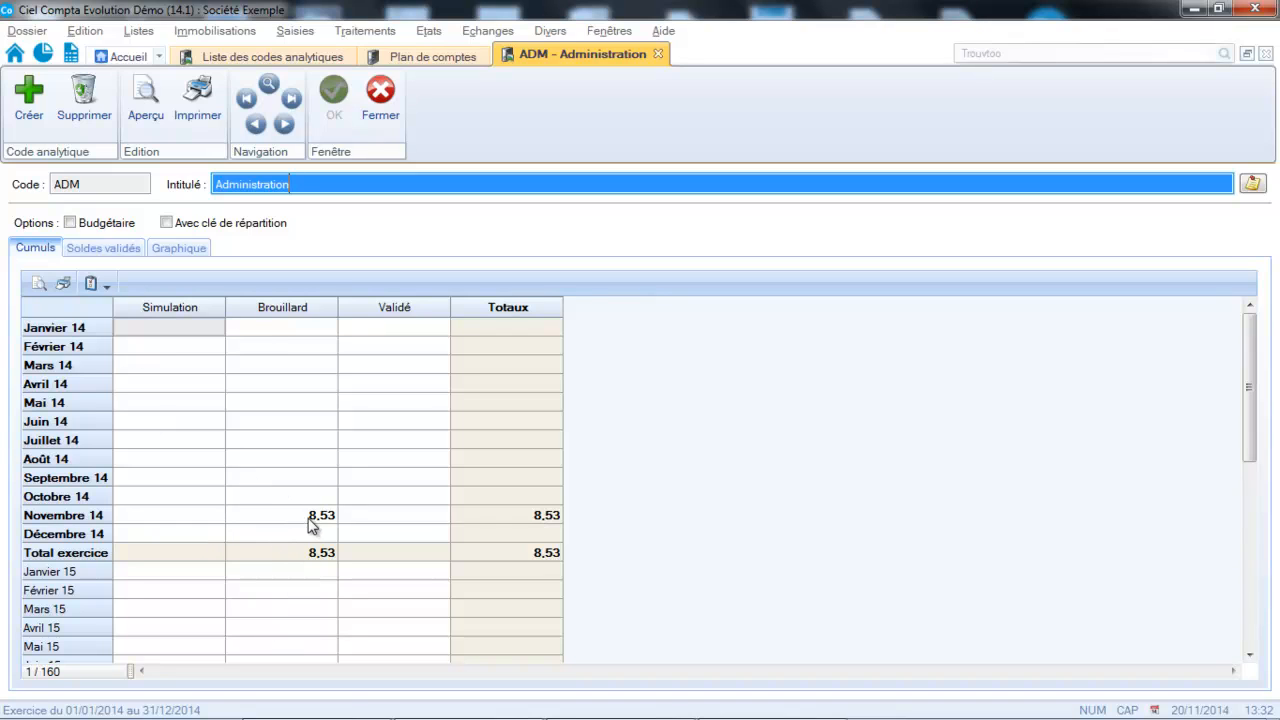
pyautogui.click(381, 115)
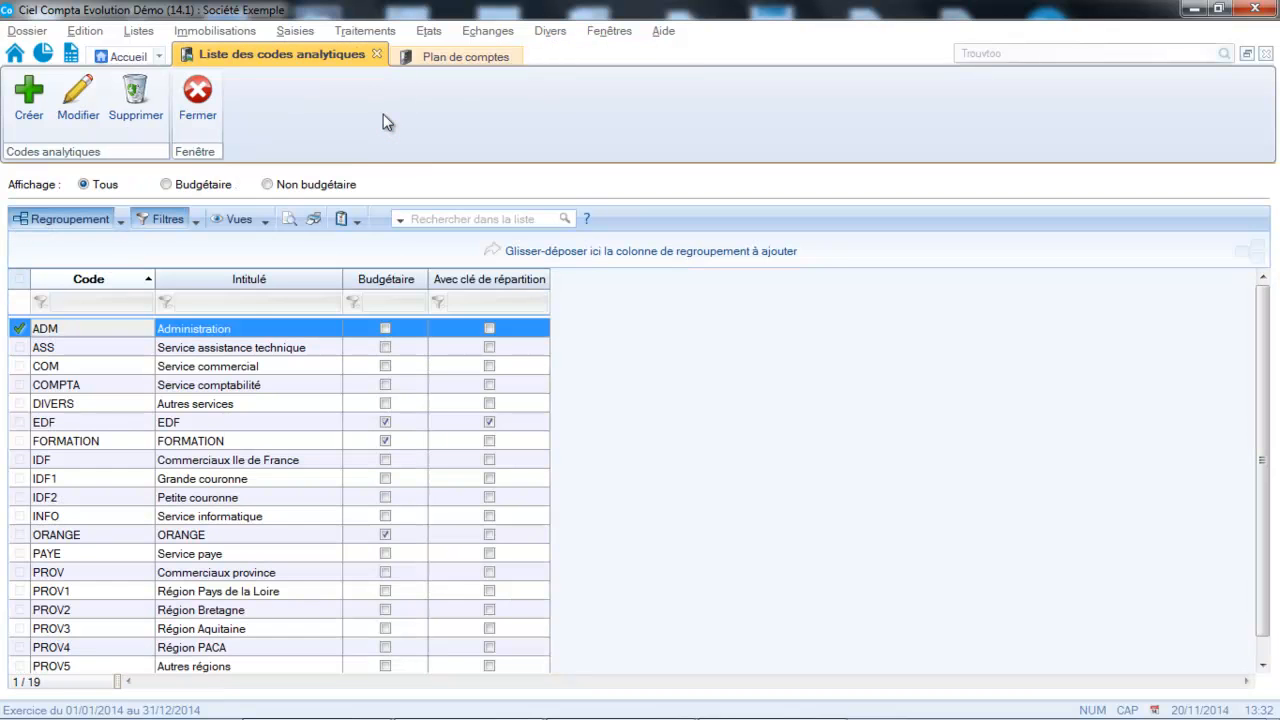
pyautogui.doubleClick(226, 365)
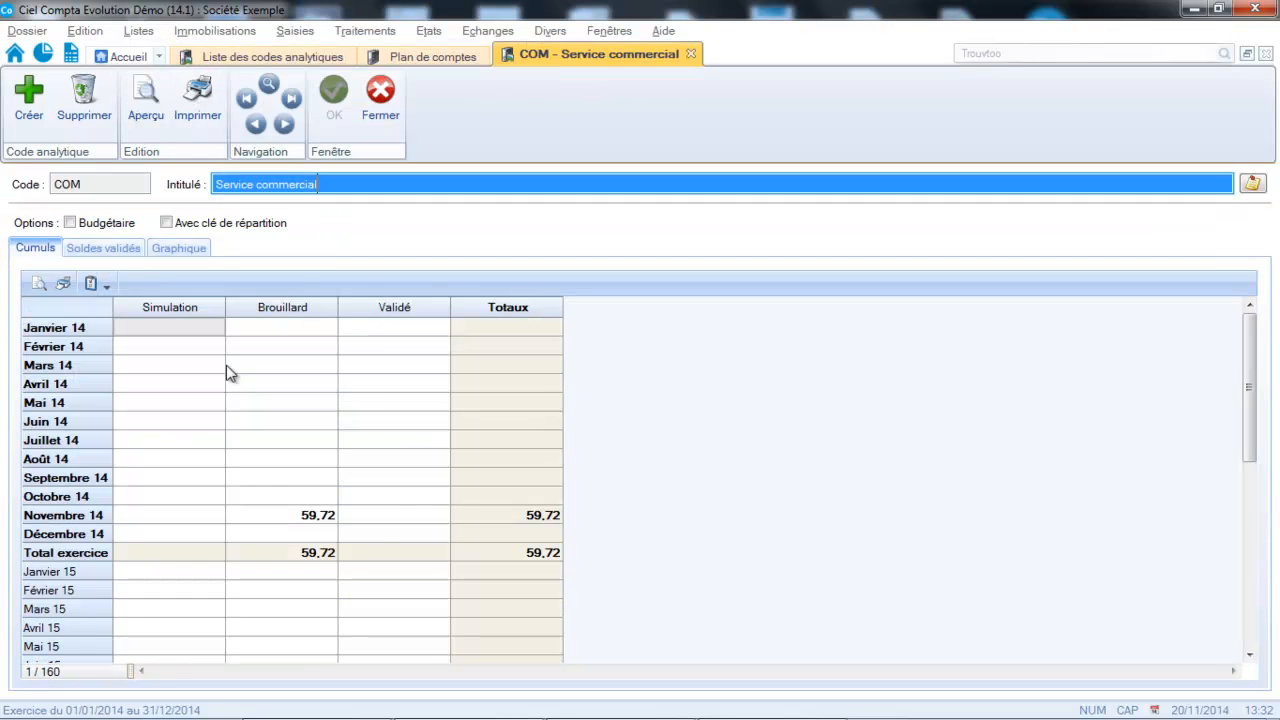
pyautogui.click(382, 118)
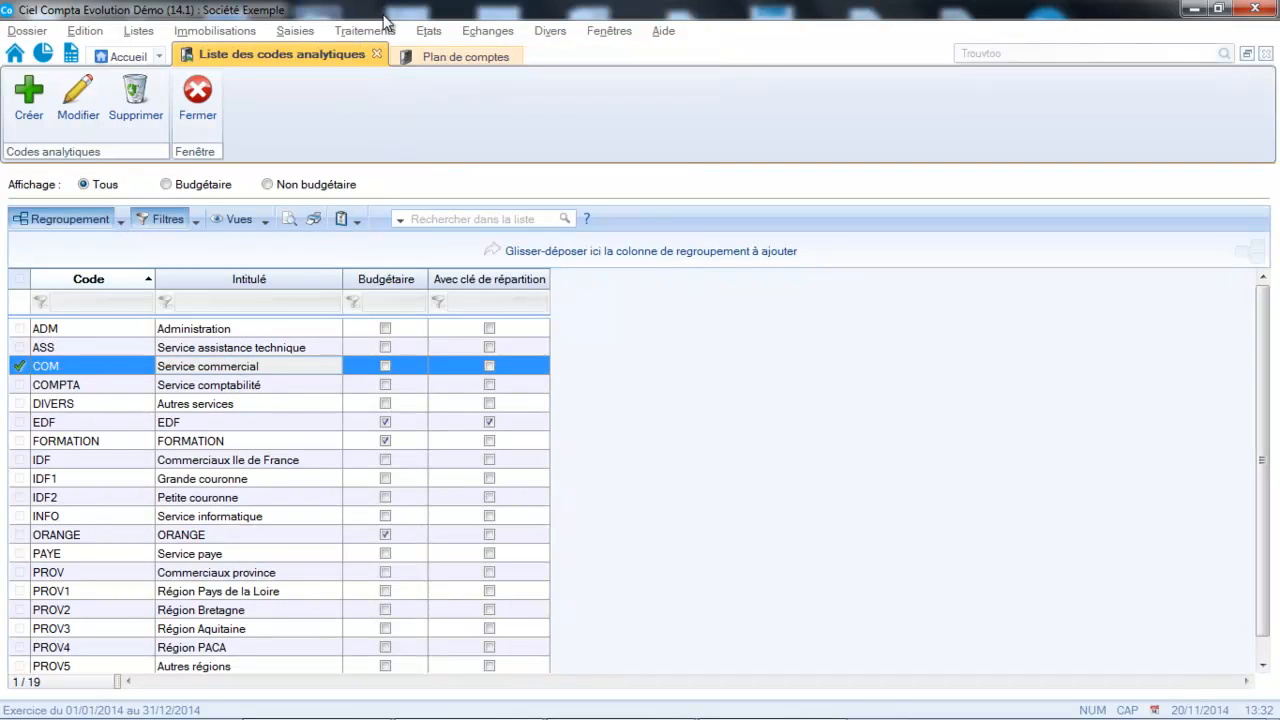
# Step: Start a preview of the Grand livre analytique report from the analytic reports
pyautogui.click(428, 31)
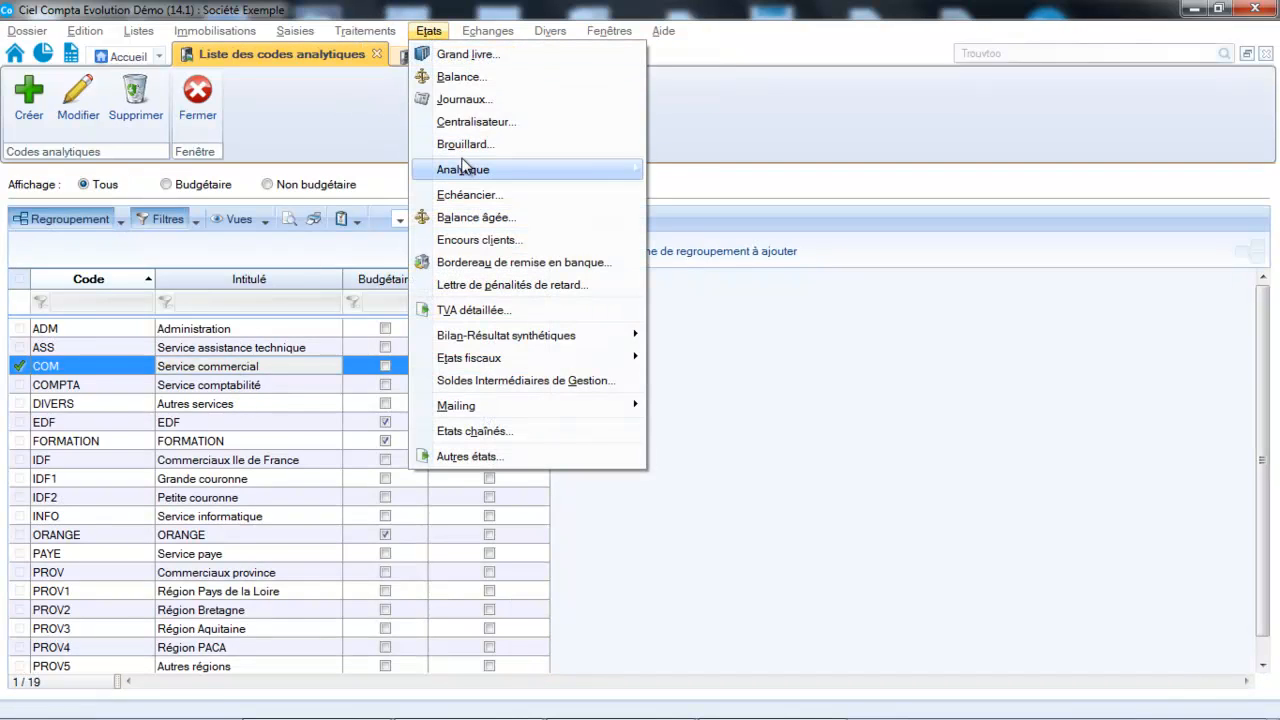
pyautogui.moveTo(466, 170)
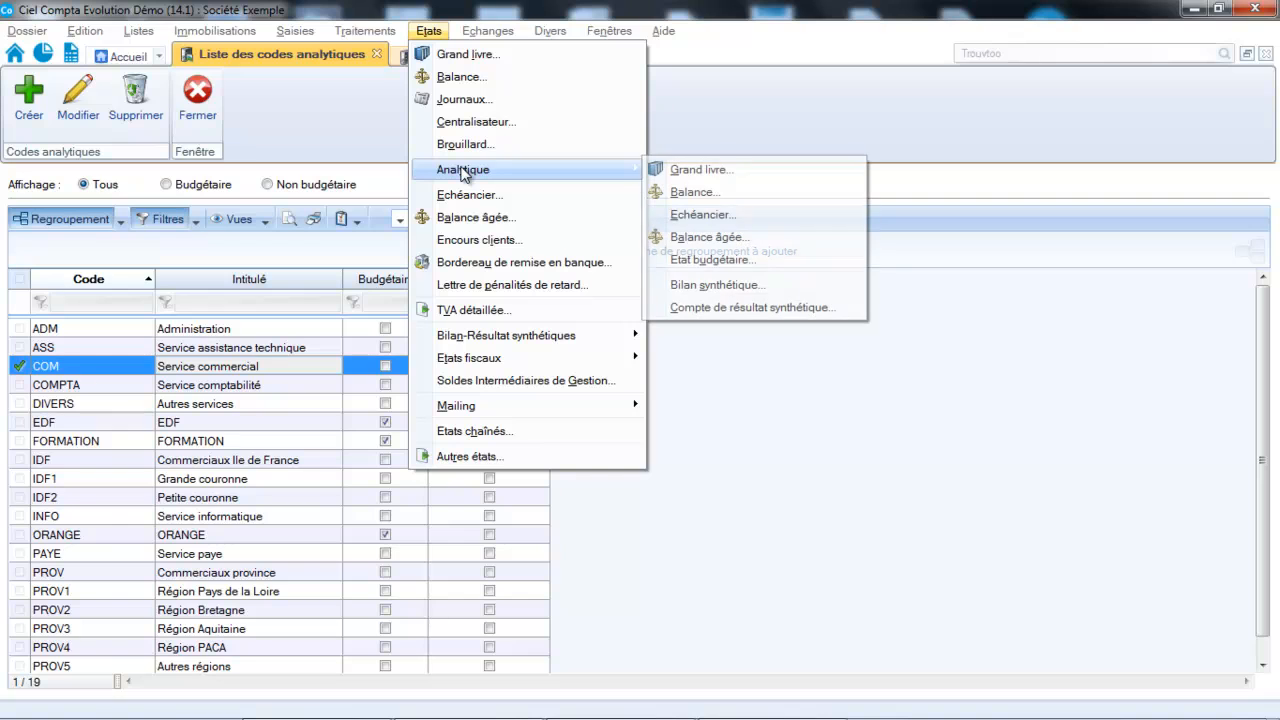
pyautogui.click(738, 173)
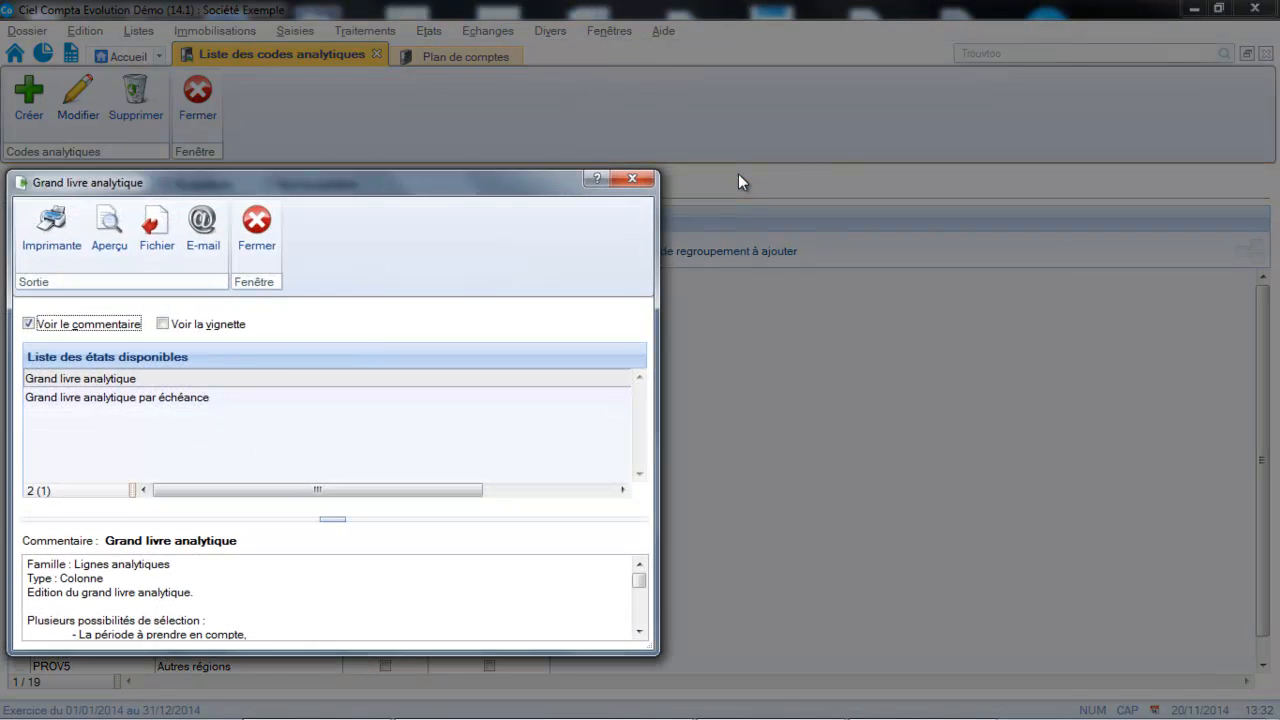
pyautogui.click(198, 378)
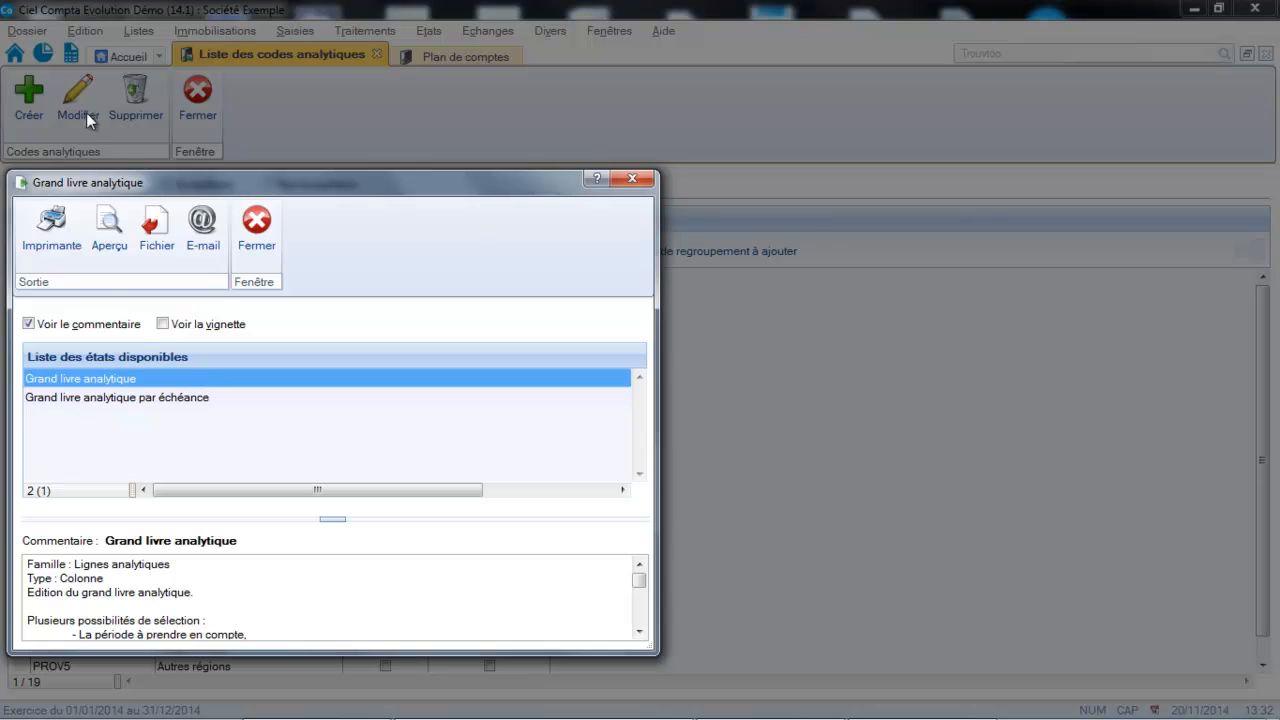
pyautogui.click(103, 224)
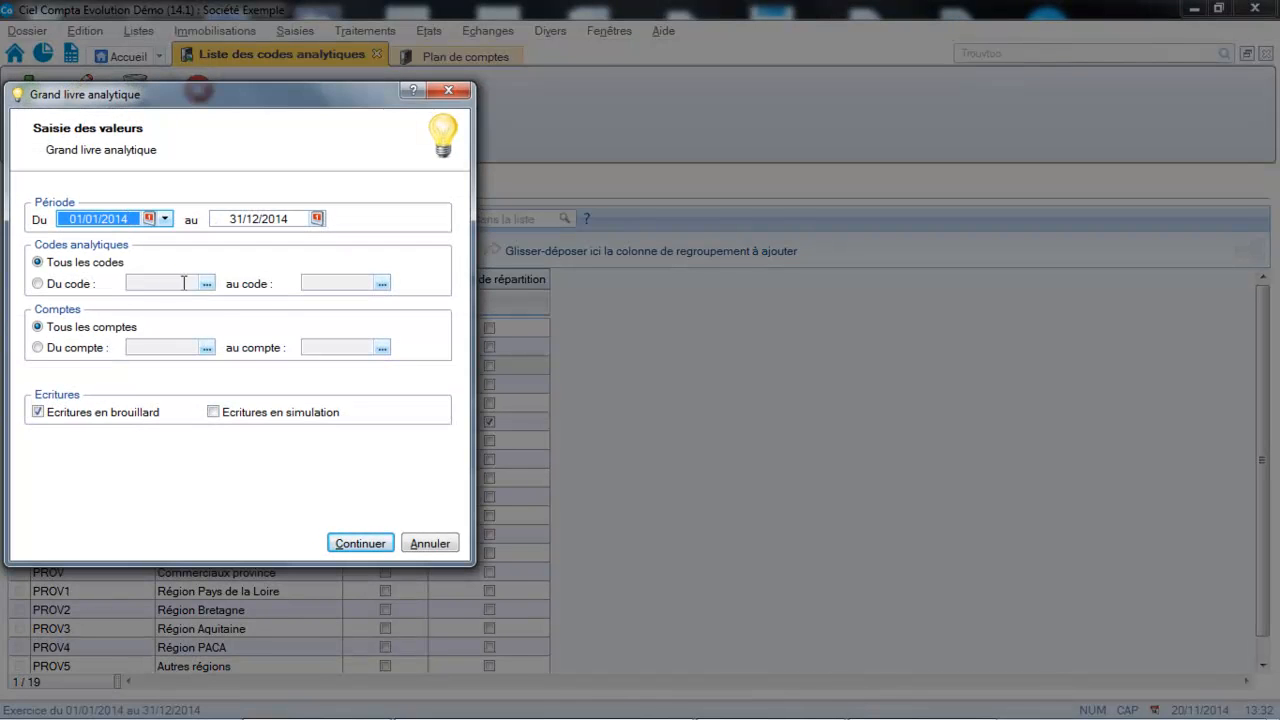
# Step: Limit the Grand livre analytique report to analytic codes ADM through COMPTA
pyautogui.click(60, 286)
pyautogui.click(206, 284)
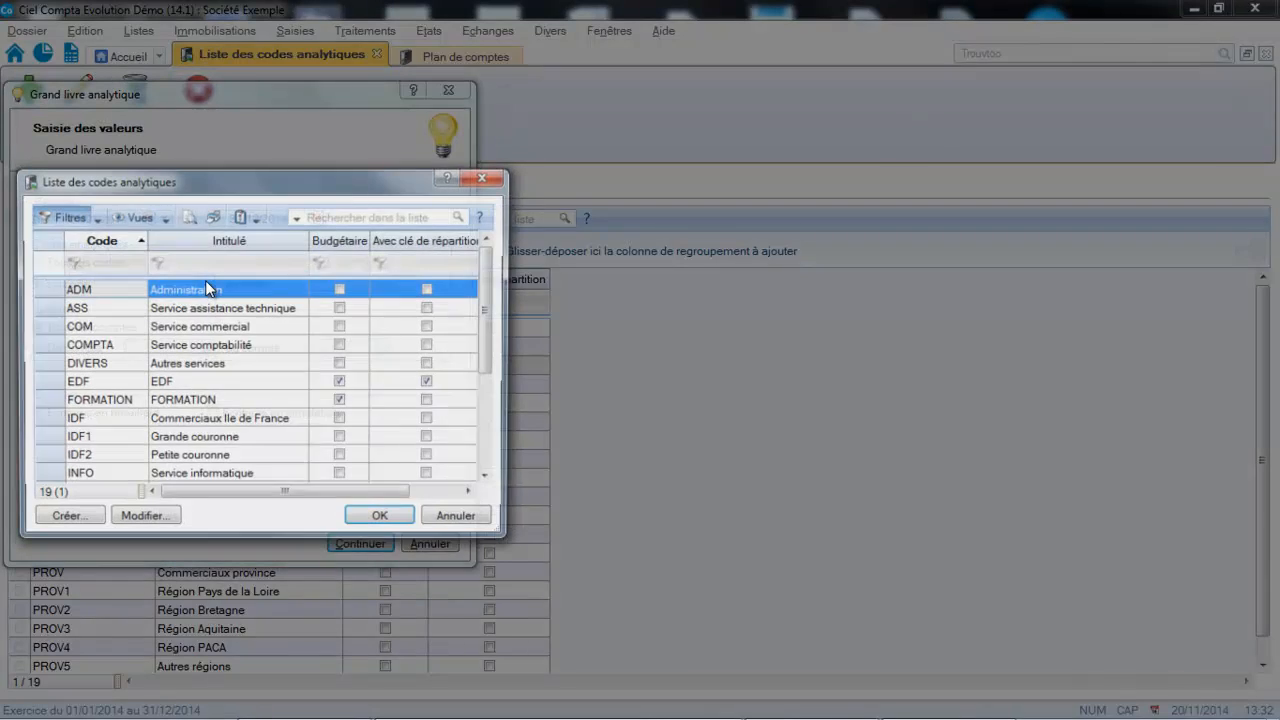
pyautogui.click(203, 289)
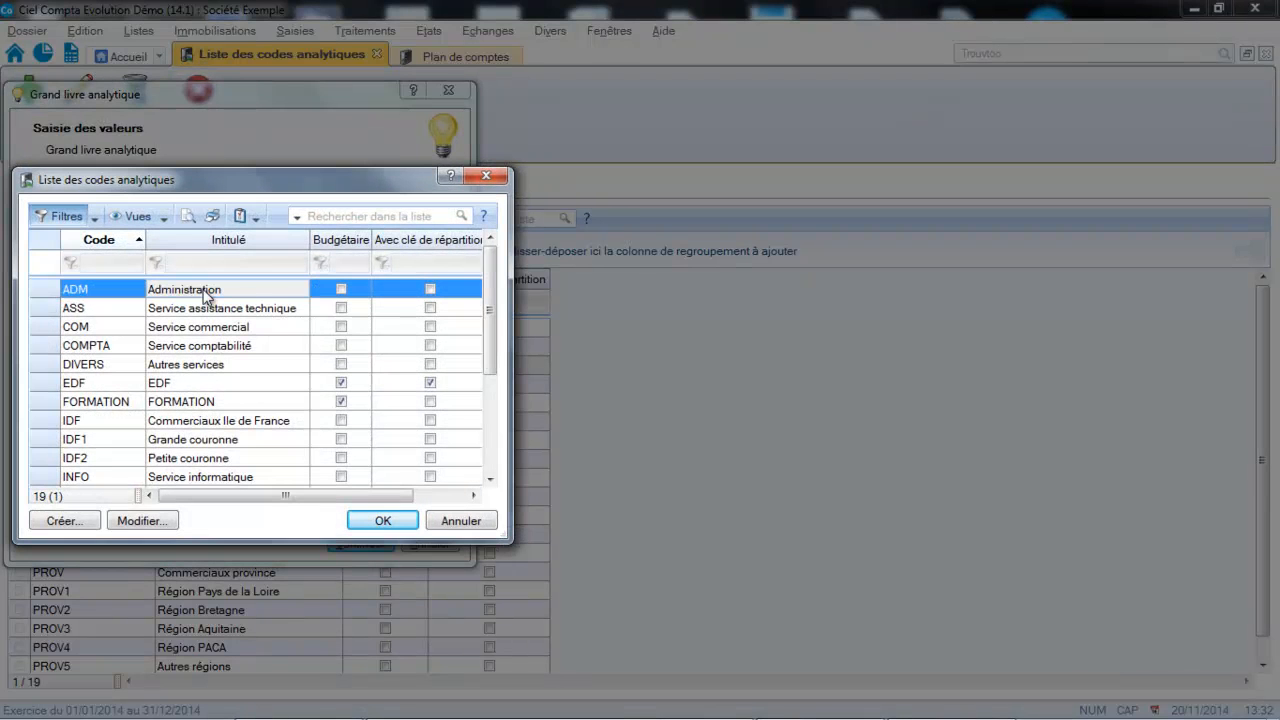
pyautogui.click(184, 347)
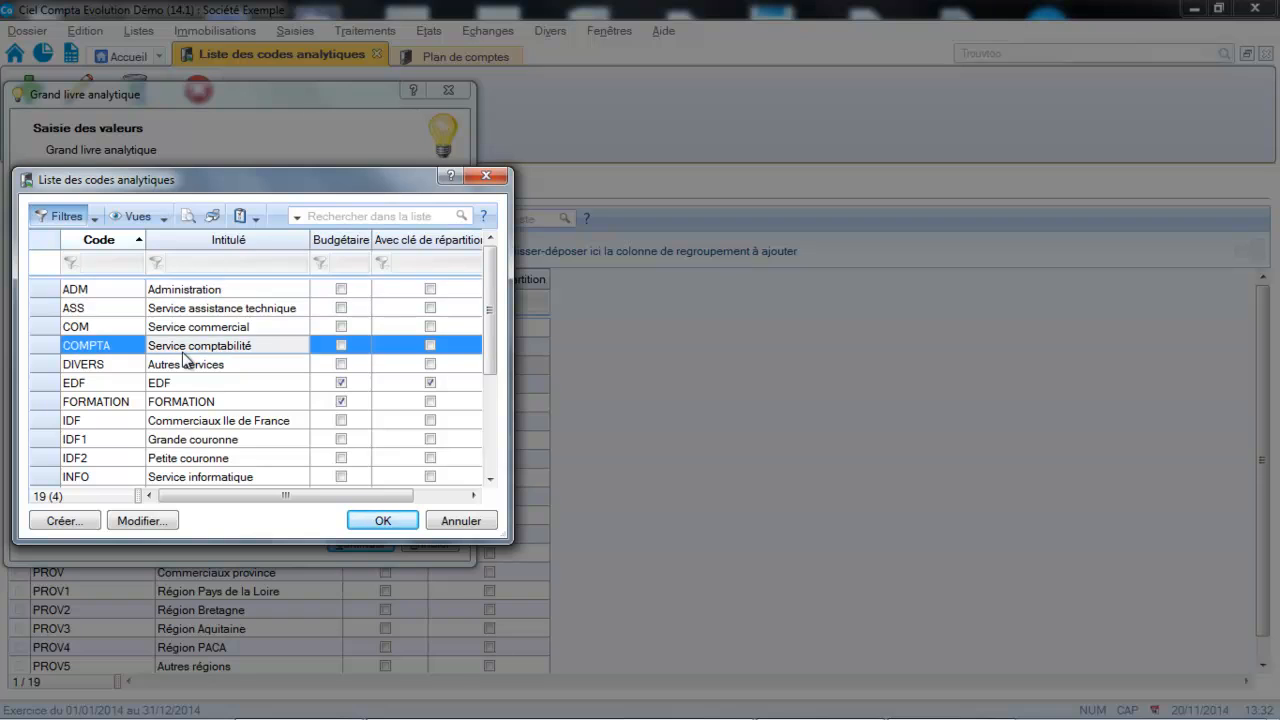
pyautogui.click(188, 290)
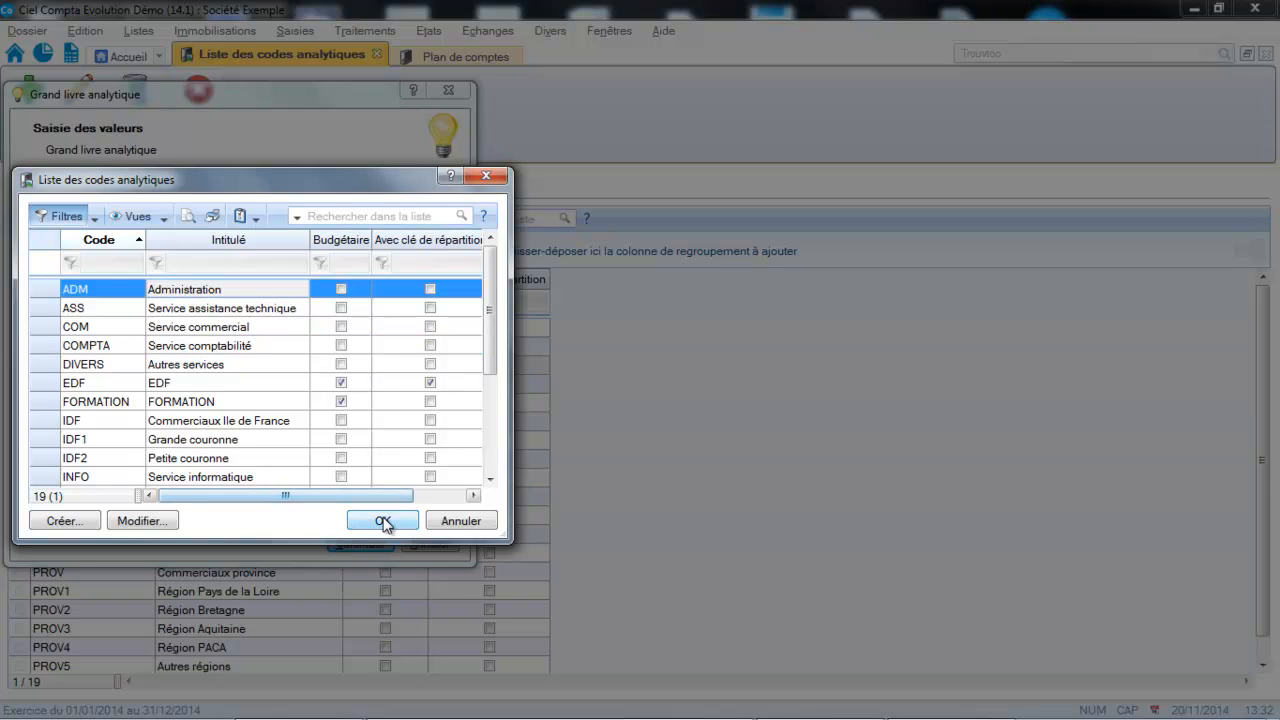
pyautogui.click(383, 521)
pyautogui.click(381, 285)
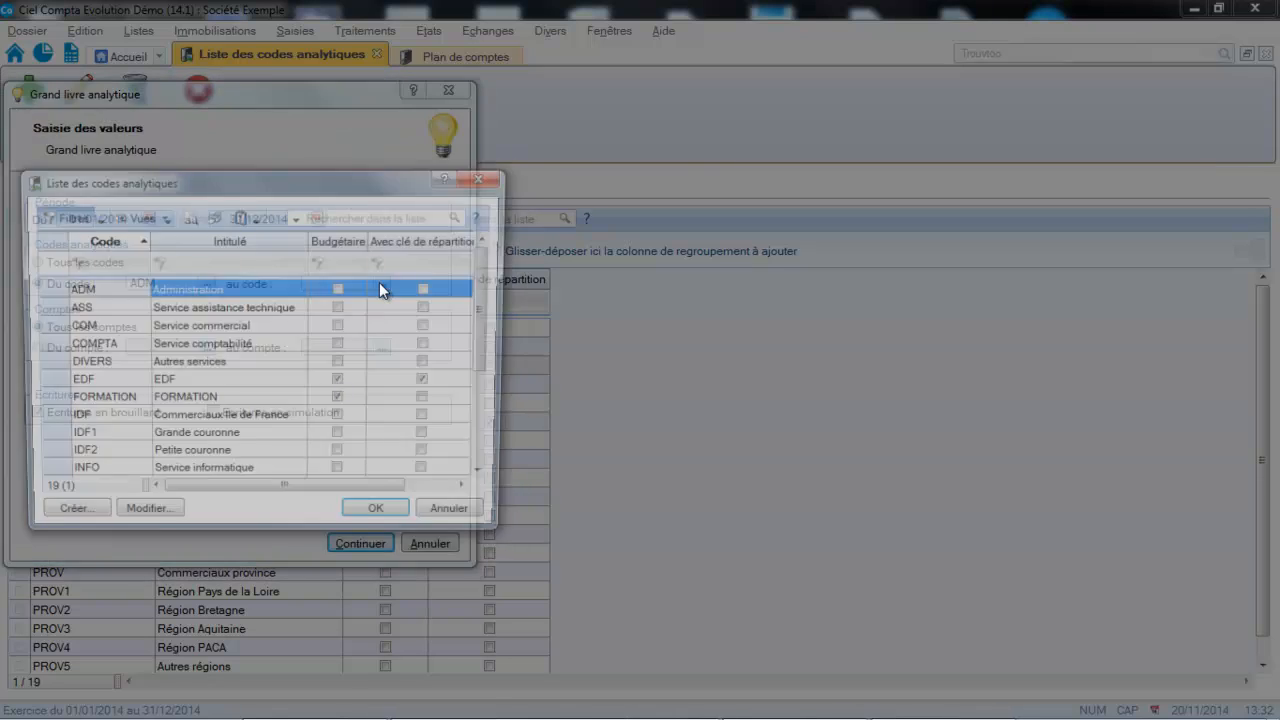
pyautogui.click(257, 346)
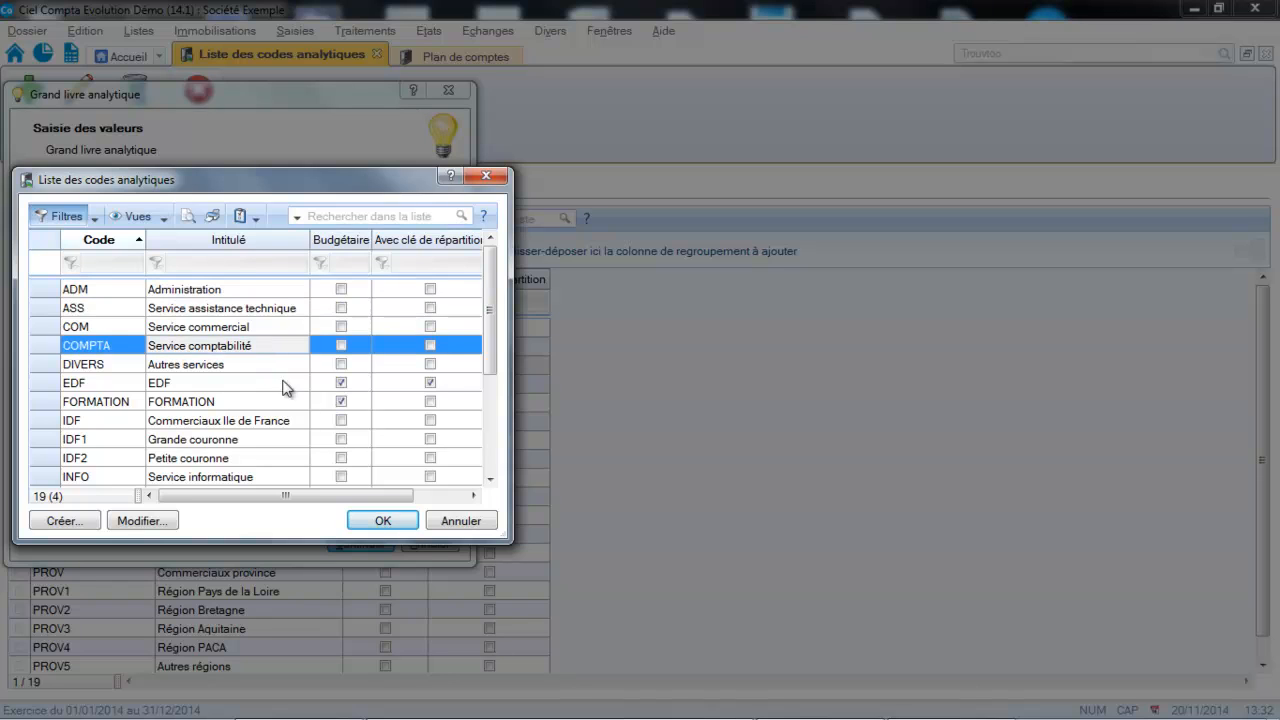
pyautogui.click(383, 521)
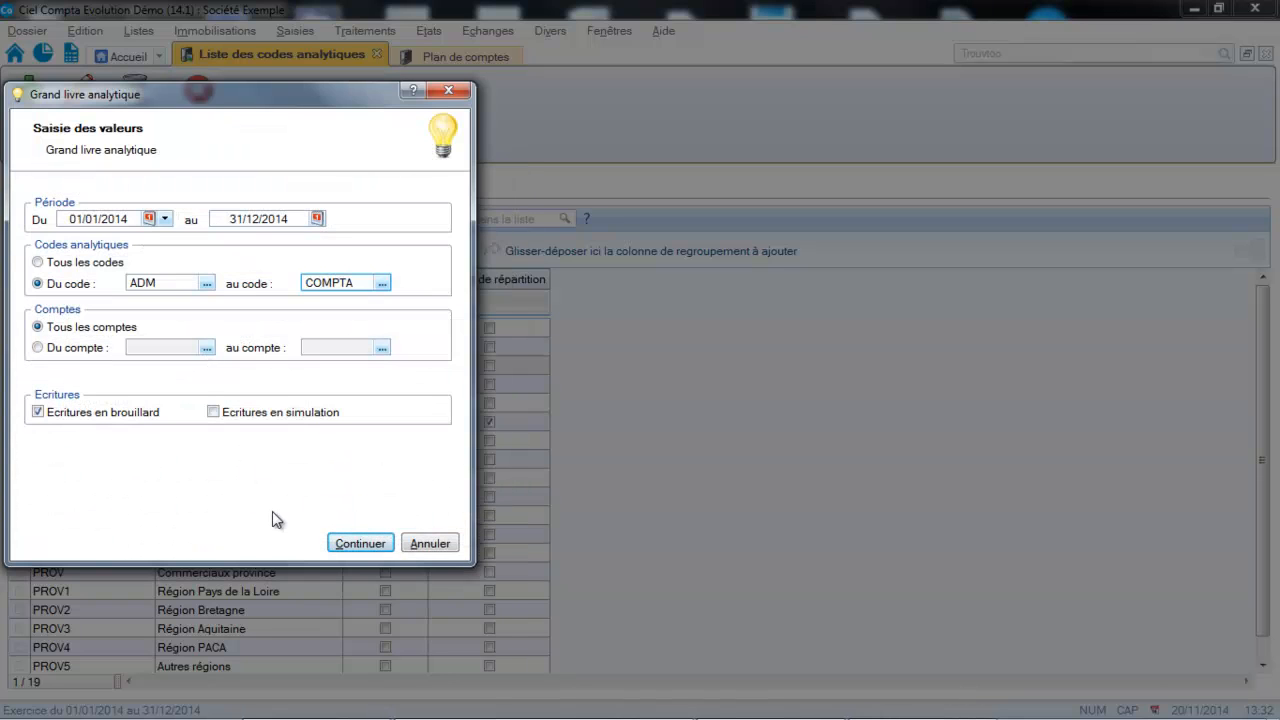
# Step: Generate the report preview with distribution keys sorted by code, review the amounts per analytic code, and close it
pyautogui.click(365, 547)
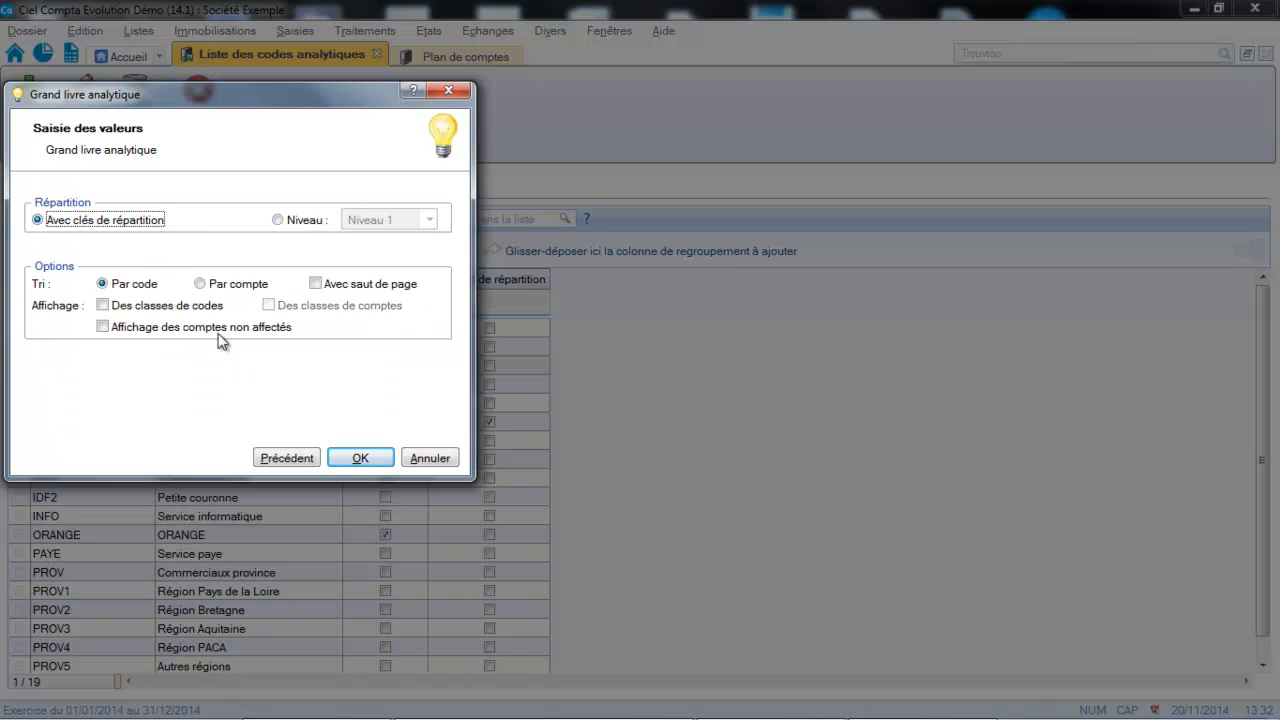
pyautogui.click(355, 458)
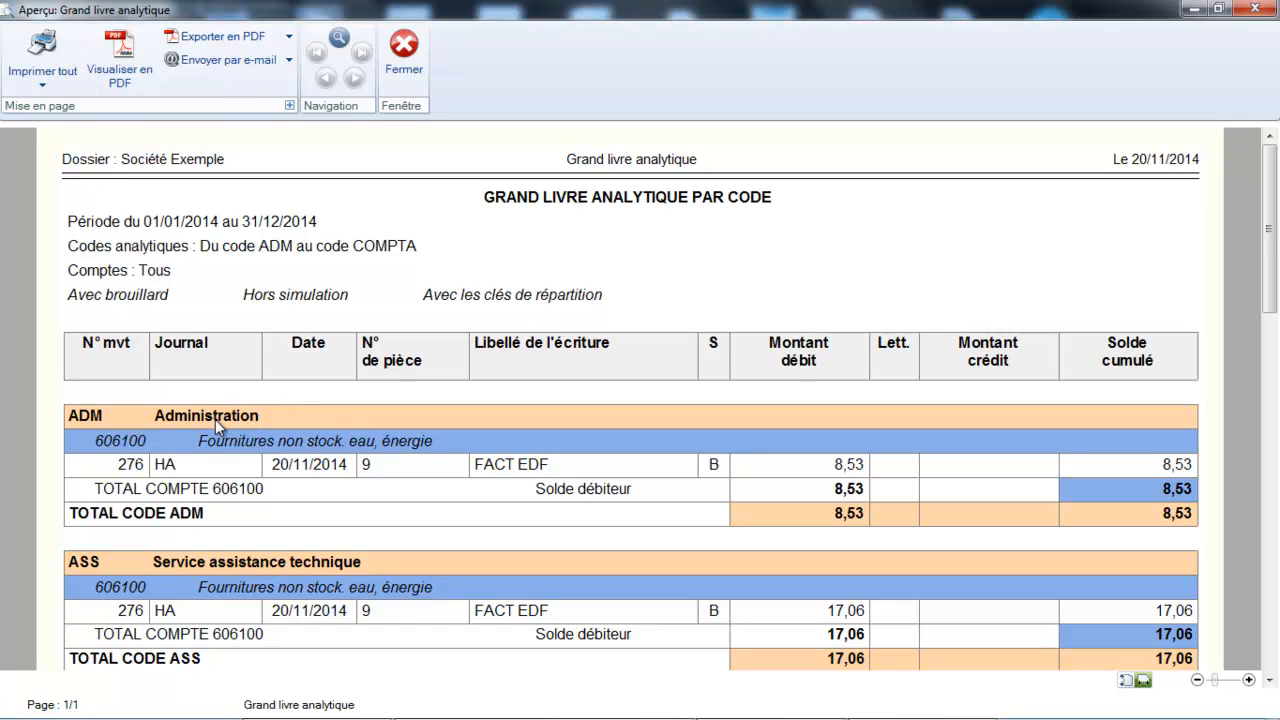
pyautogui.moveTo(1270, 314); pyautogui.dragTo(1277, 410)
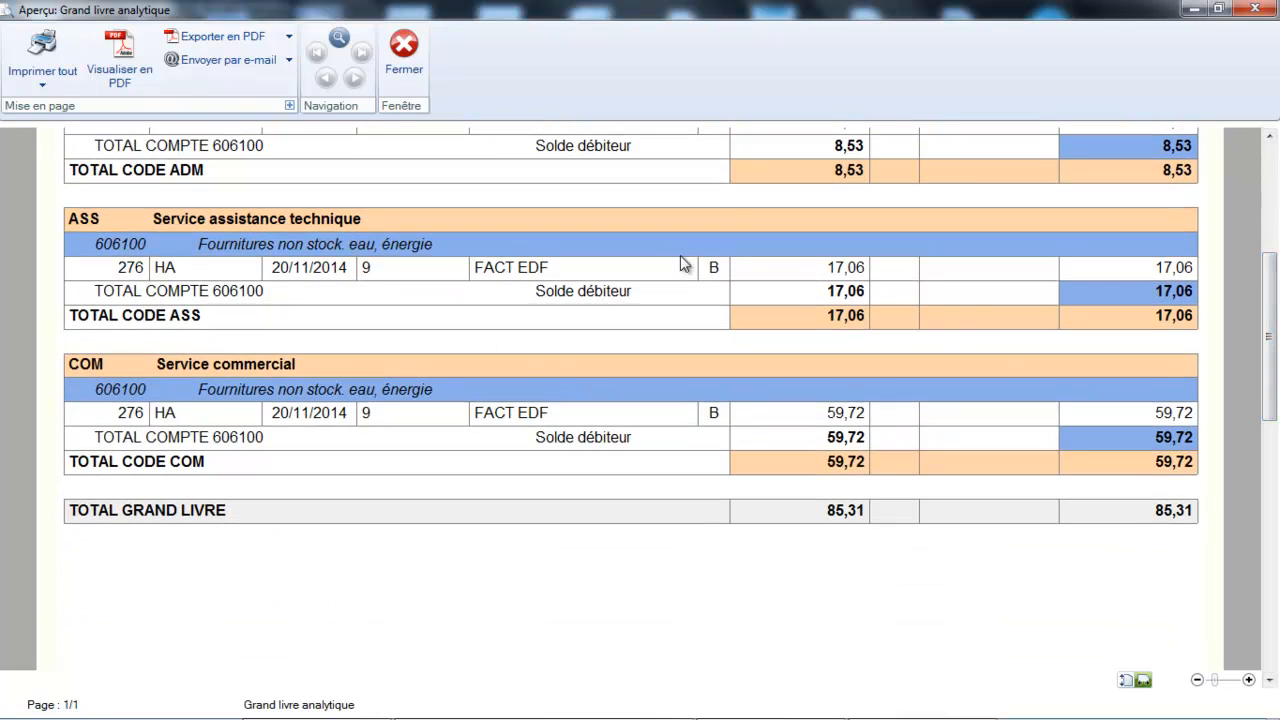
pyautogui.click(418, 63)
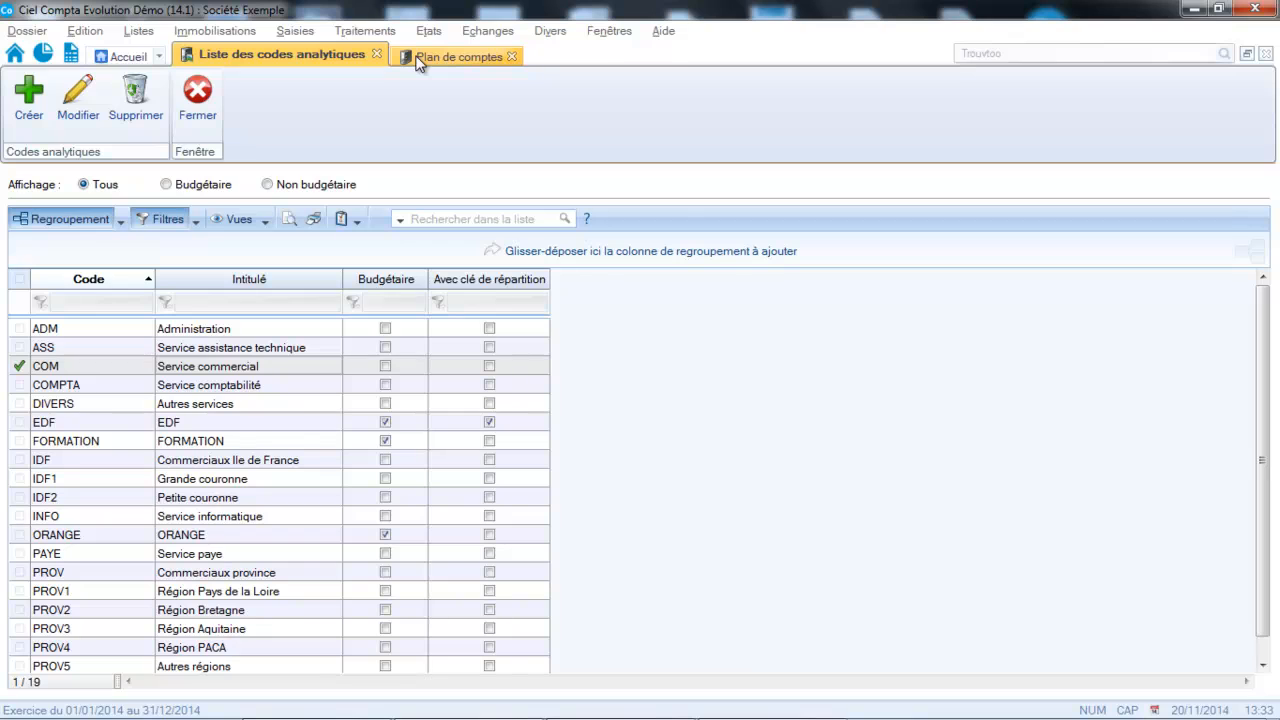
# Step: Close and reopen the list of analytic codes, and check the distribution percentages of code EDF
pyautogui.click(202, 108)
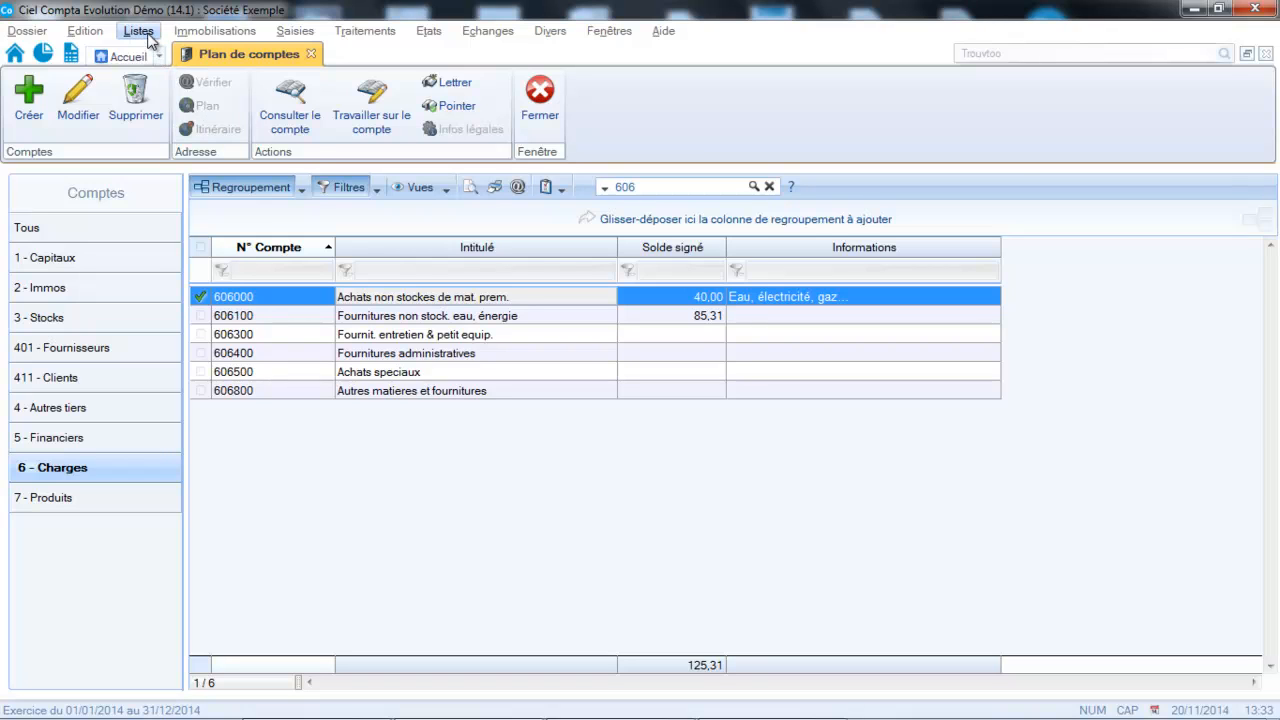
pyautogui.click(139, 31)
pyautogui.click(148, 152)
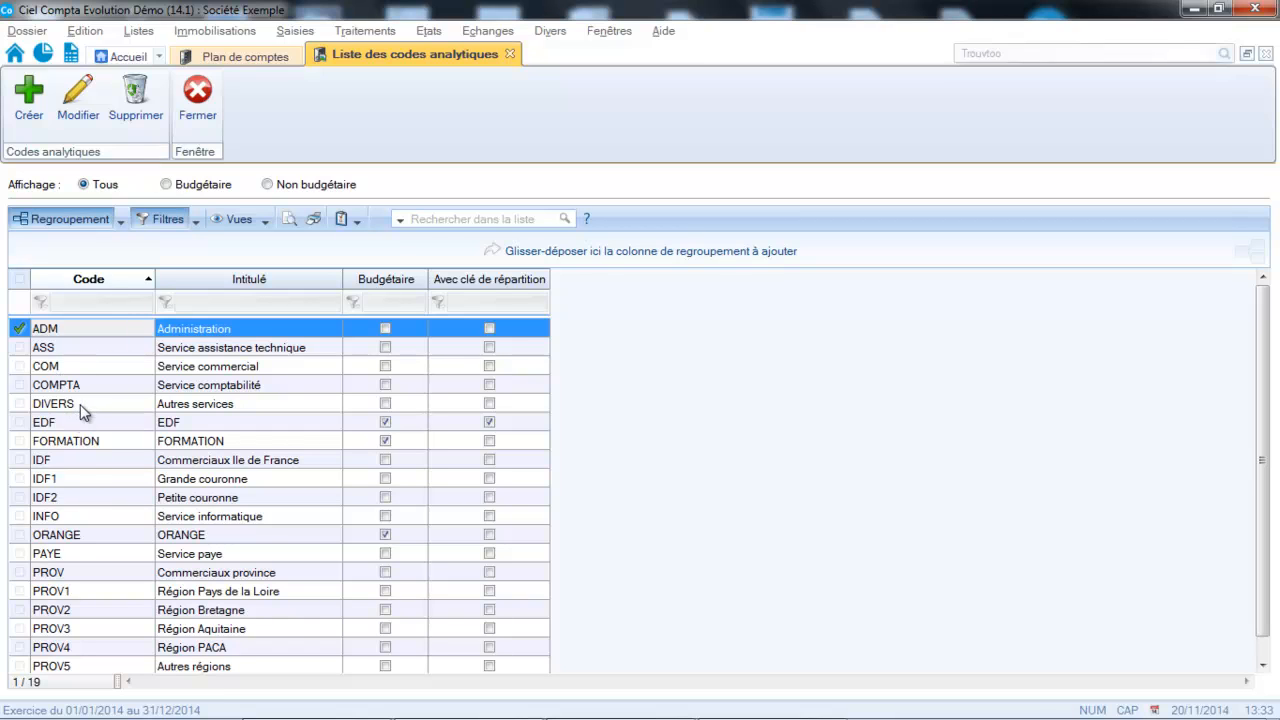
pyautogui.doubleClick(89, 422)
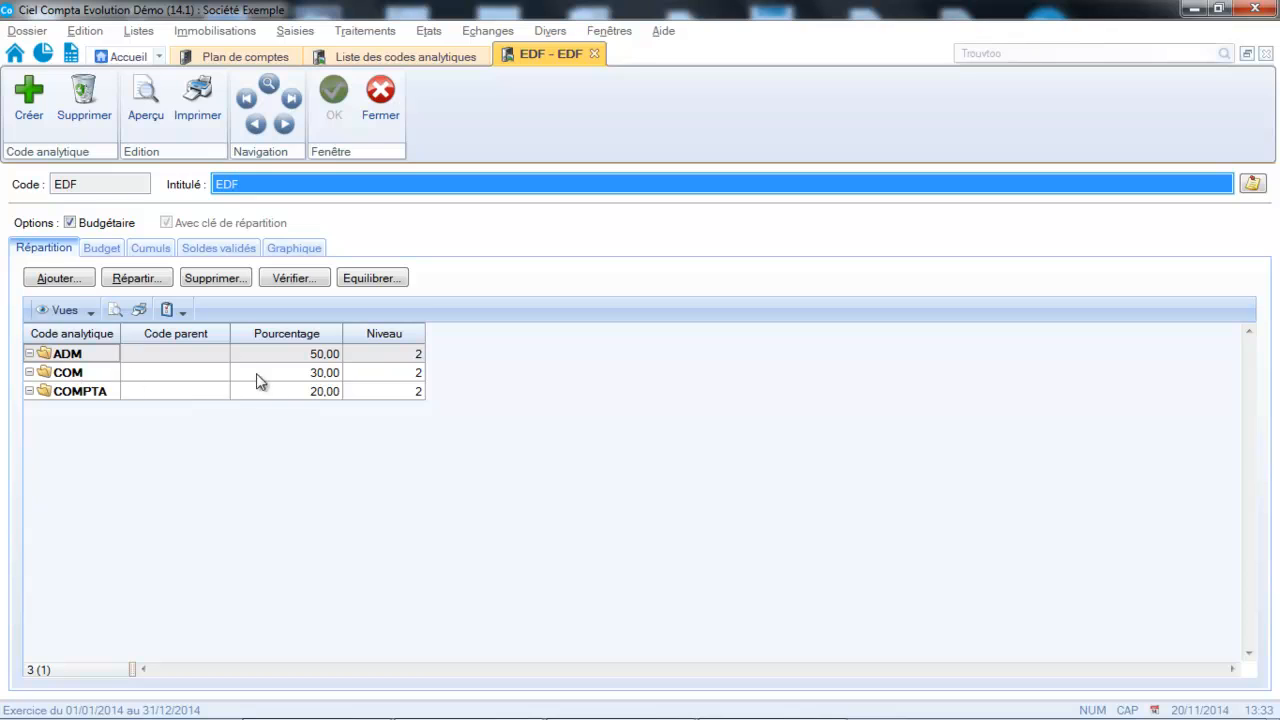
pyautogui.click(388, 106)
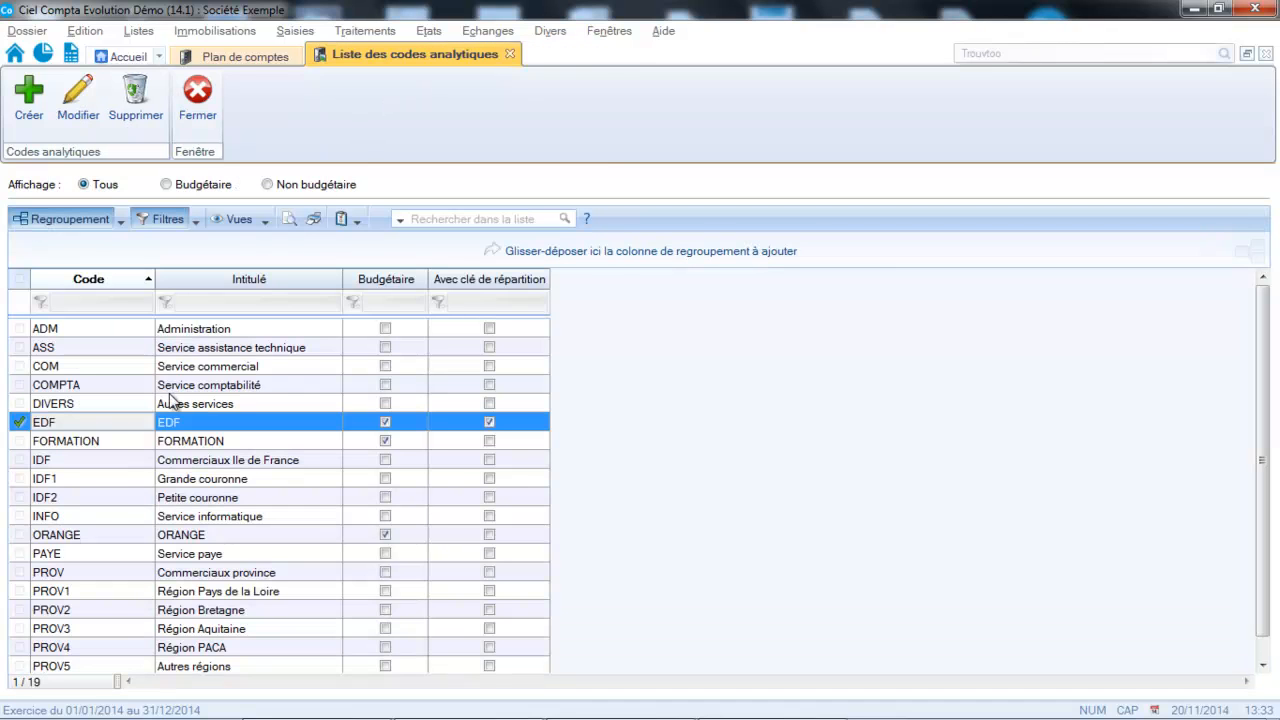
# Step: Enable the distribution key on analytic code ORANGE and add code ADM to it at 40 percent
pyautogui.click(86, 537)
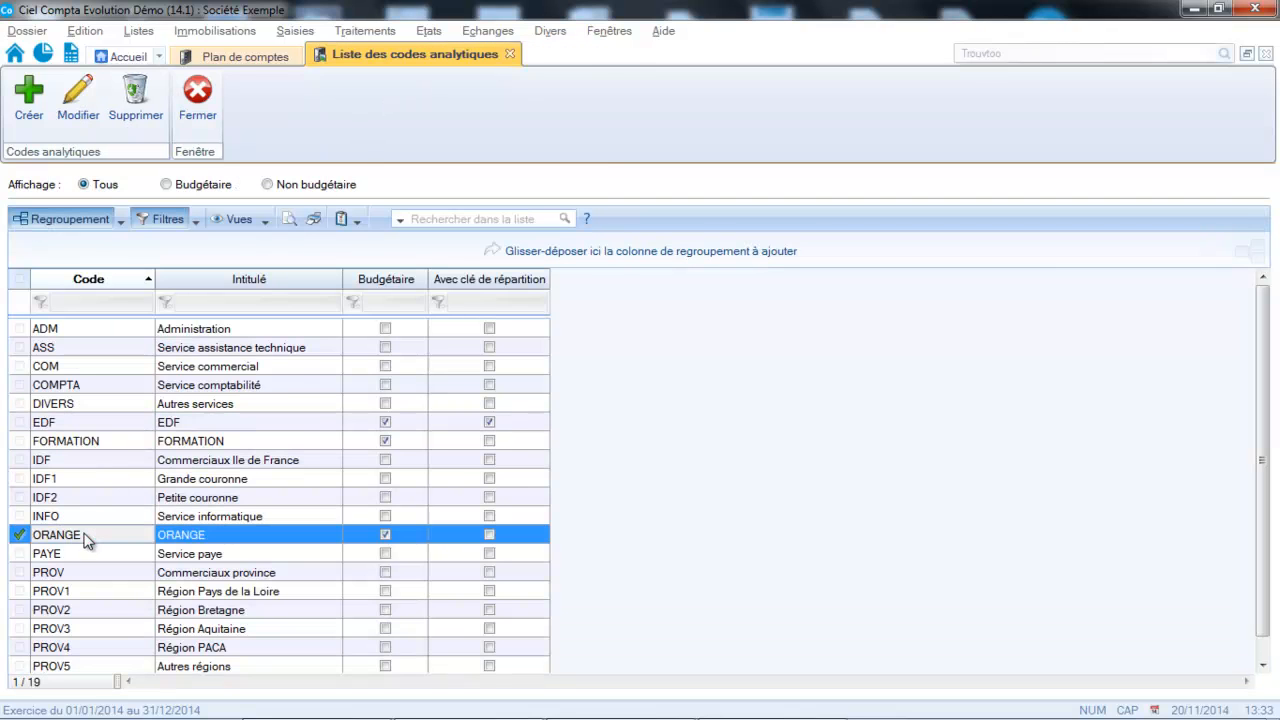
pyautogui.doubleClick(86, 540)
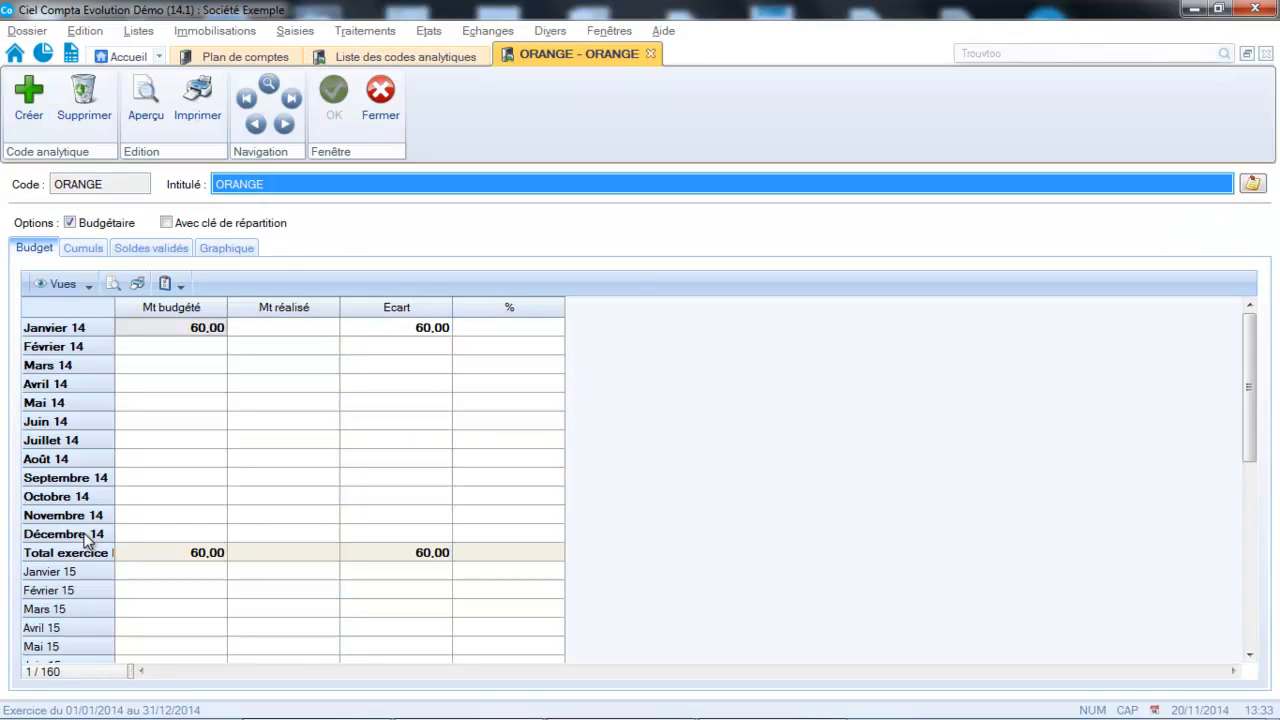
pyautogui.click(166, 222)
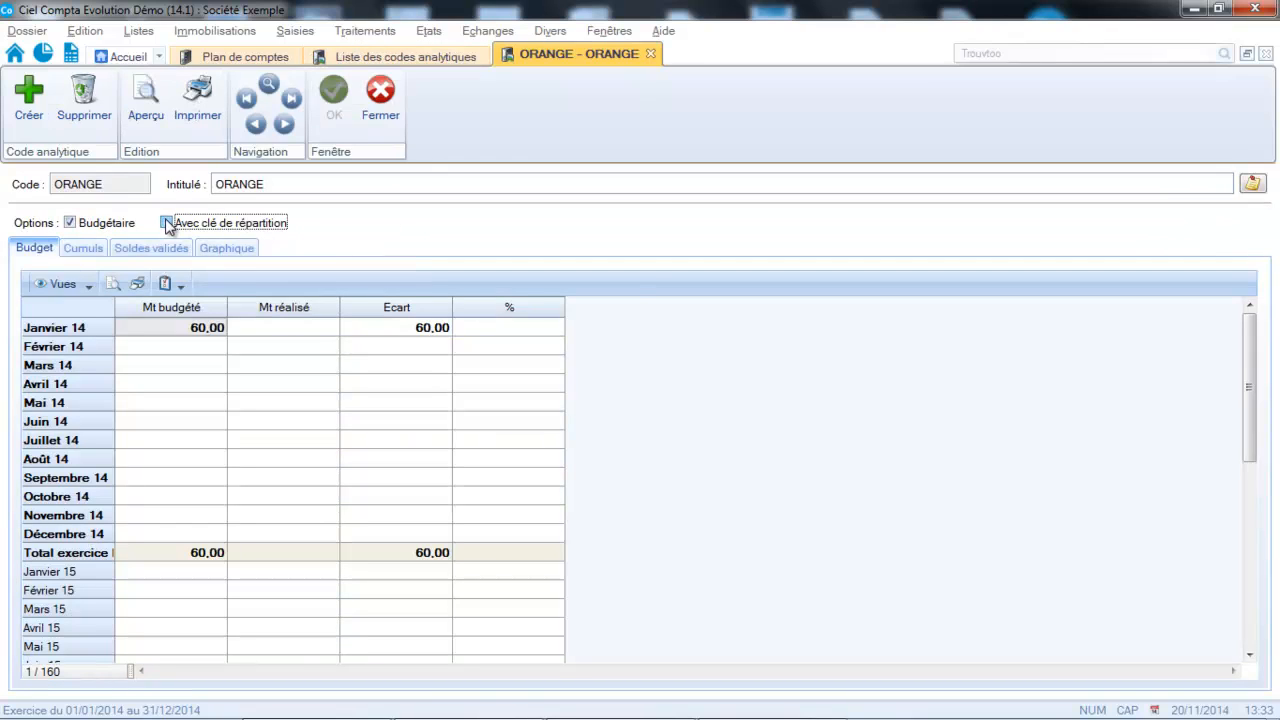
pyautogui.click(47, 279)
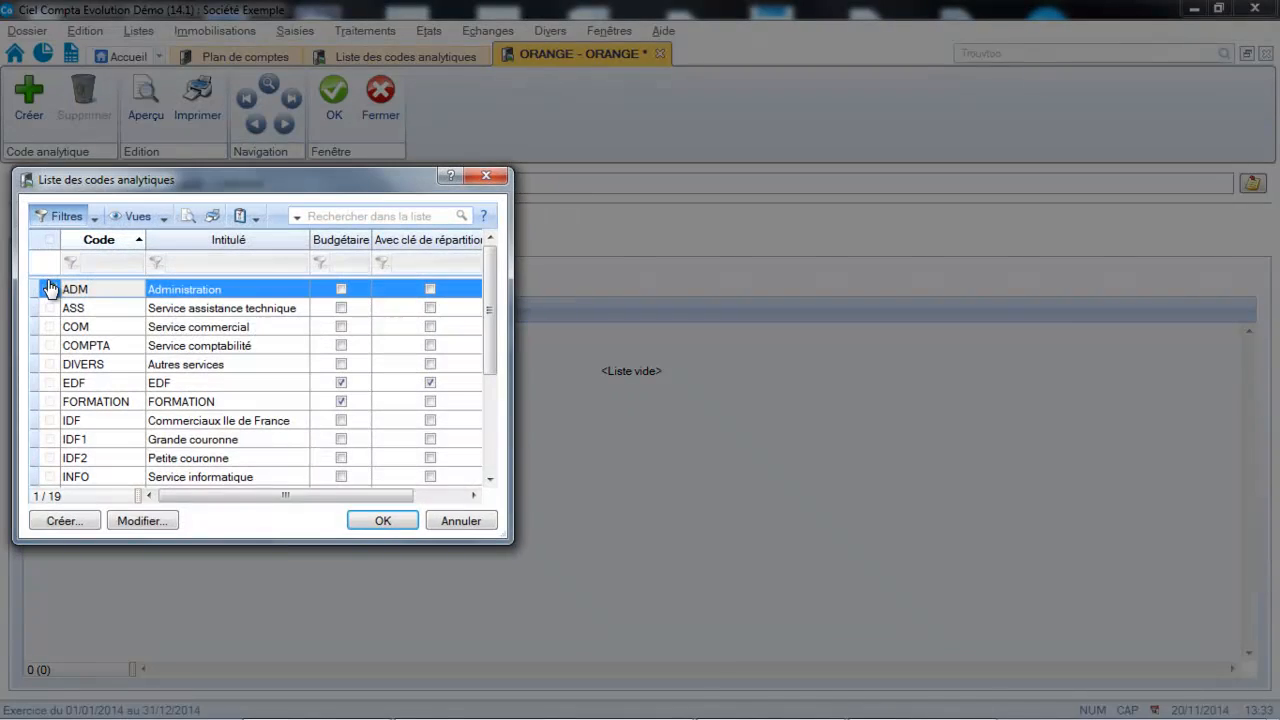
pyautogui.doubleClick(72, 292)
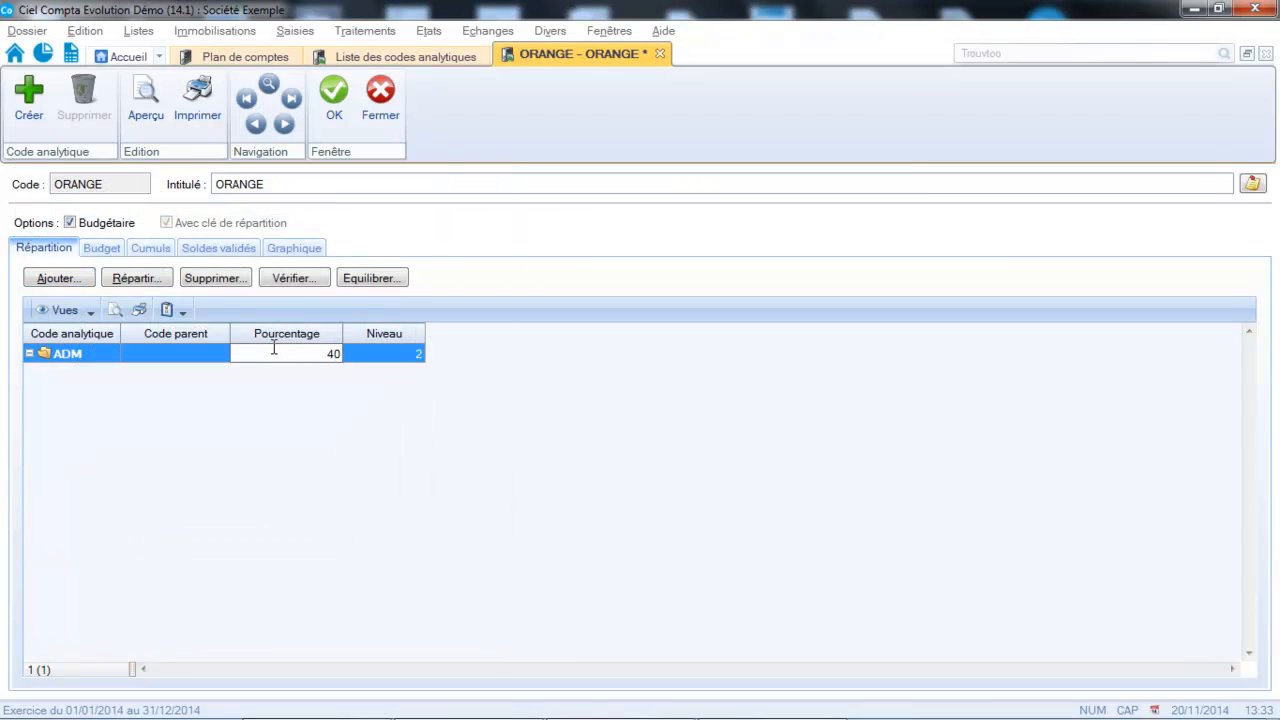
# Step: Add codes COM at 50 percent and COMPTA at 10 percent to the ORANGE distribution key, and save the code
pyautogui.click(87, 280)
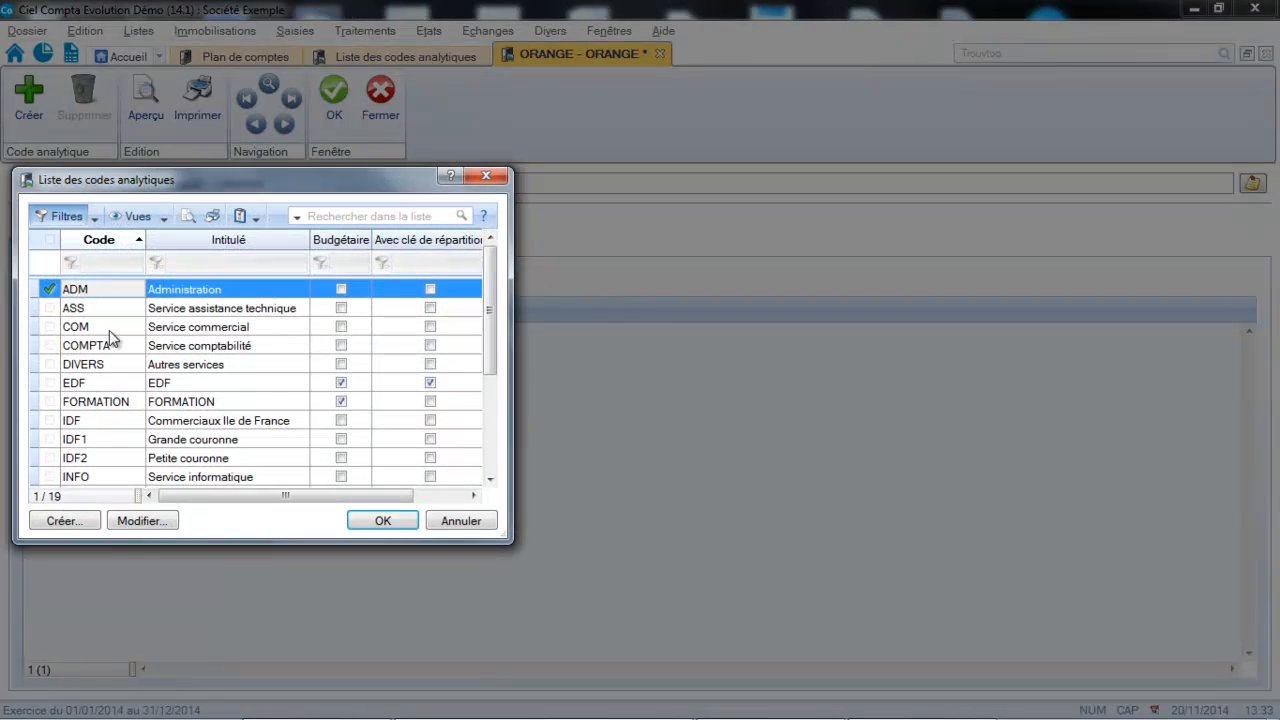
pyautogui.doubleClick(113, 328)
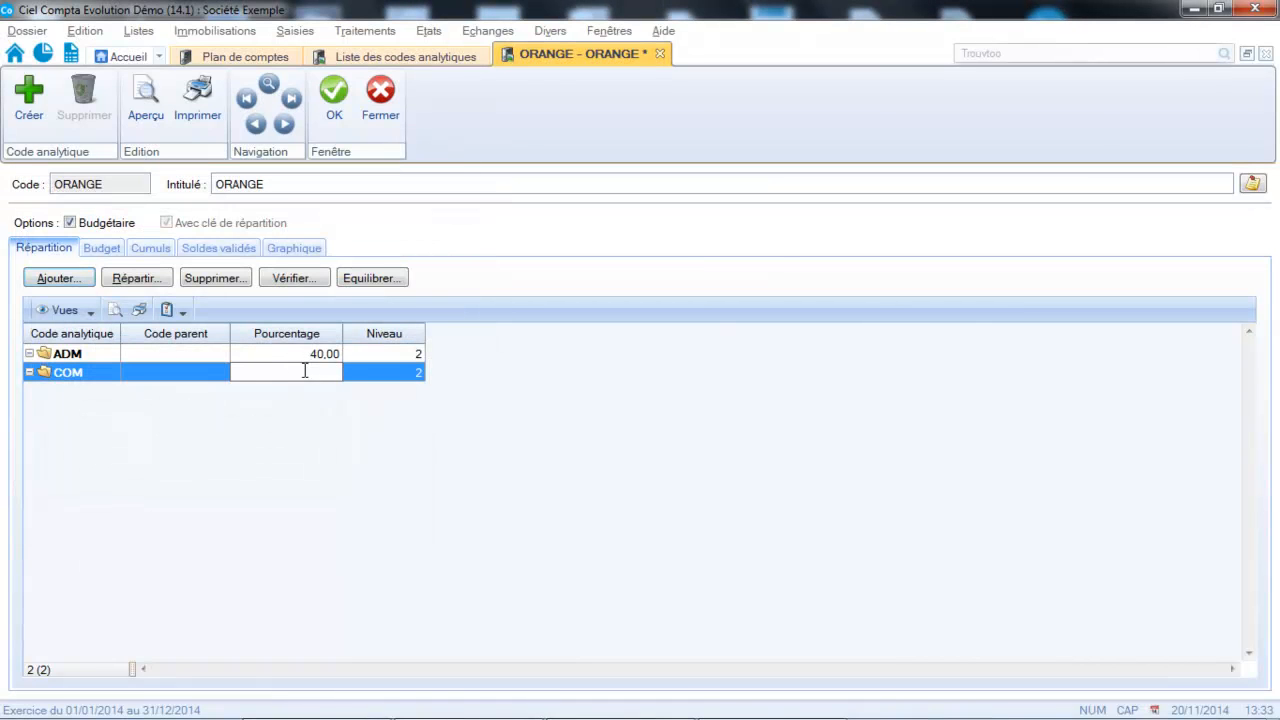
pyautogui.click(56, 278)
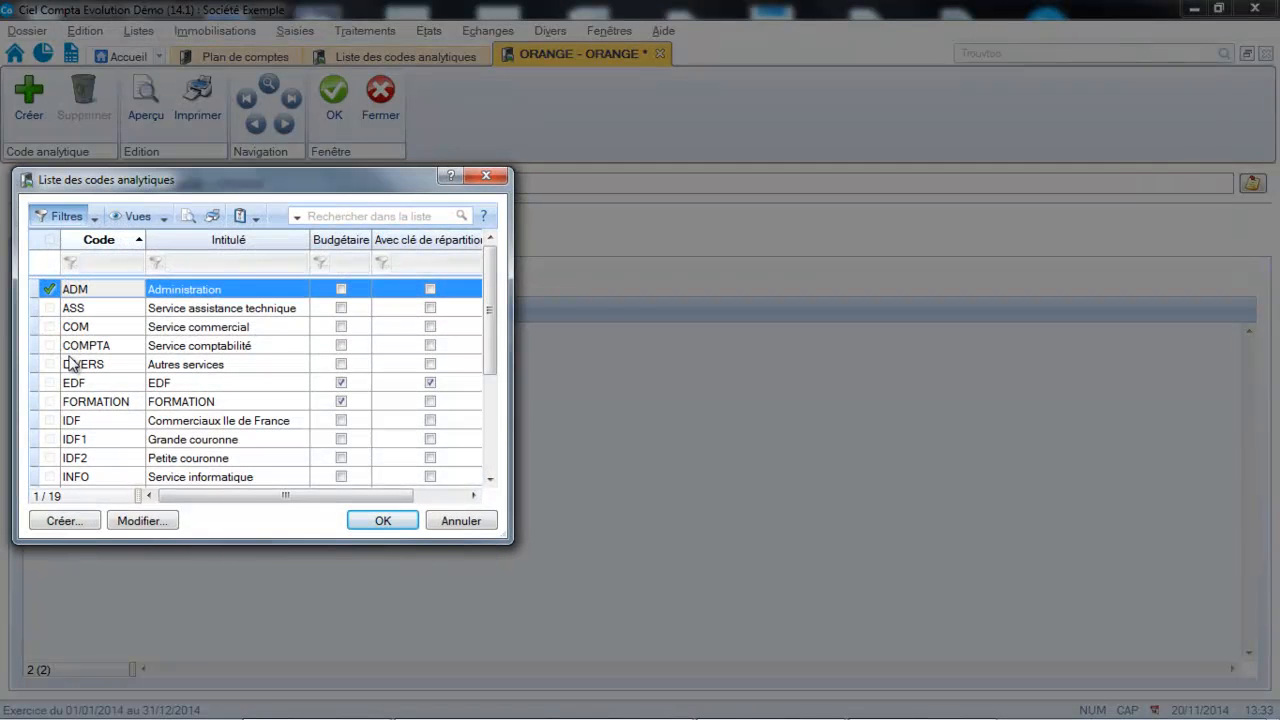
pyautogui.doubleClick(82, 346)
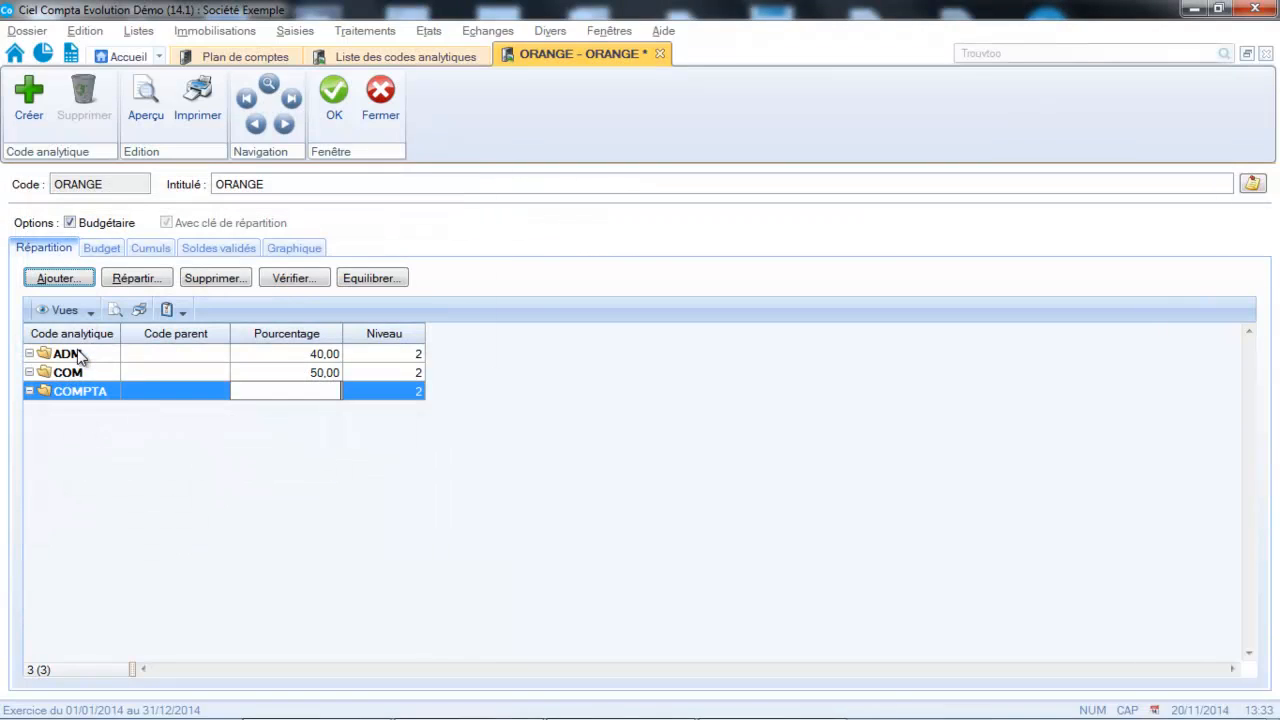
pyautogui.write('10')
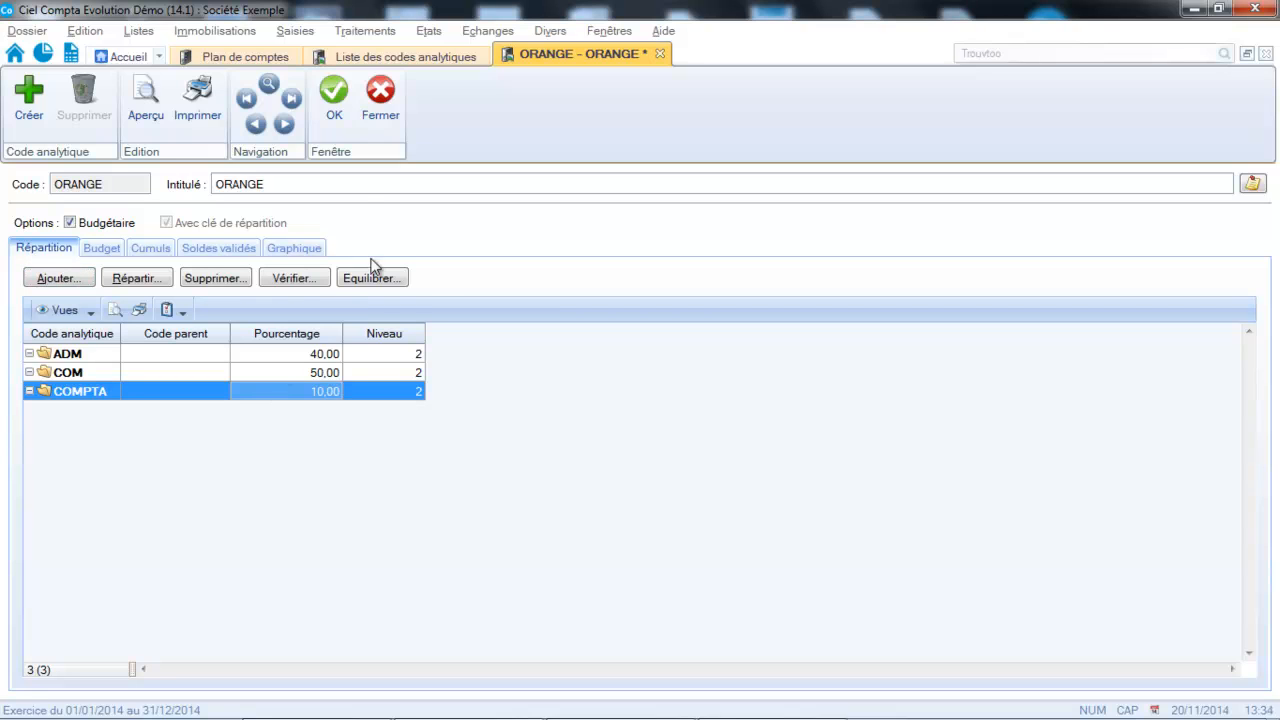
pyautogui.click(335, 92)
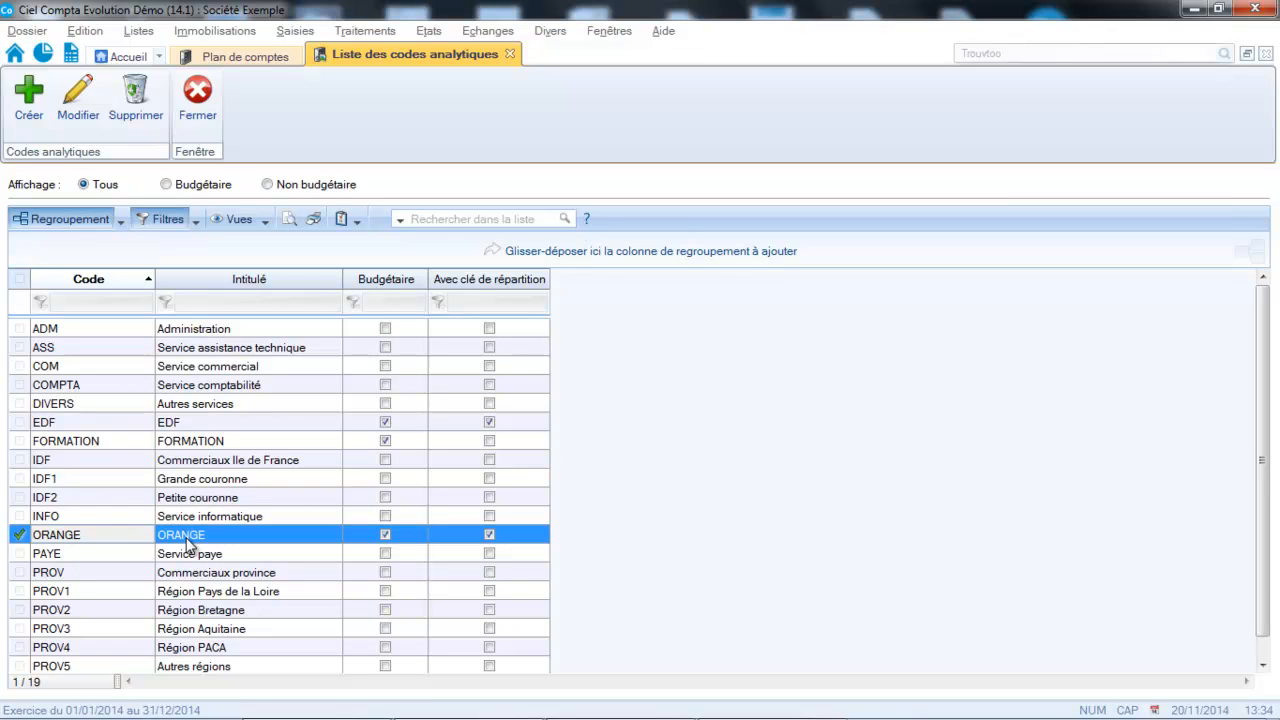
# Step: Display the chart of accounts and search the expense accounts for 626
pyautogui.click(139, 31)
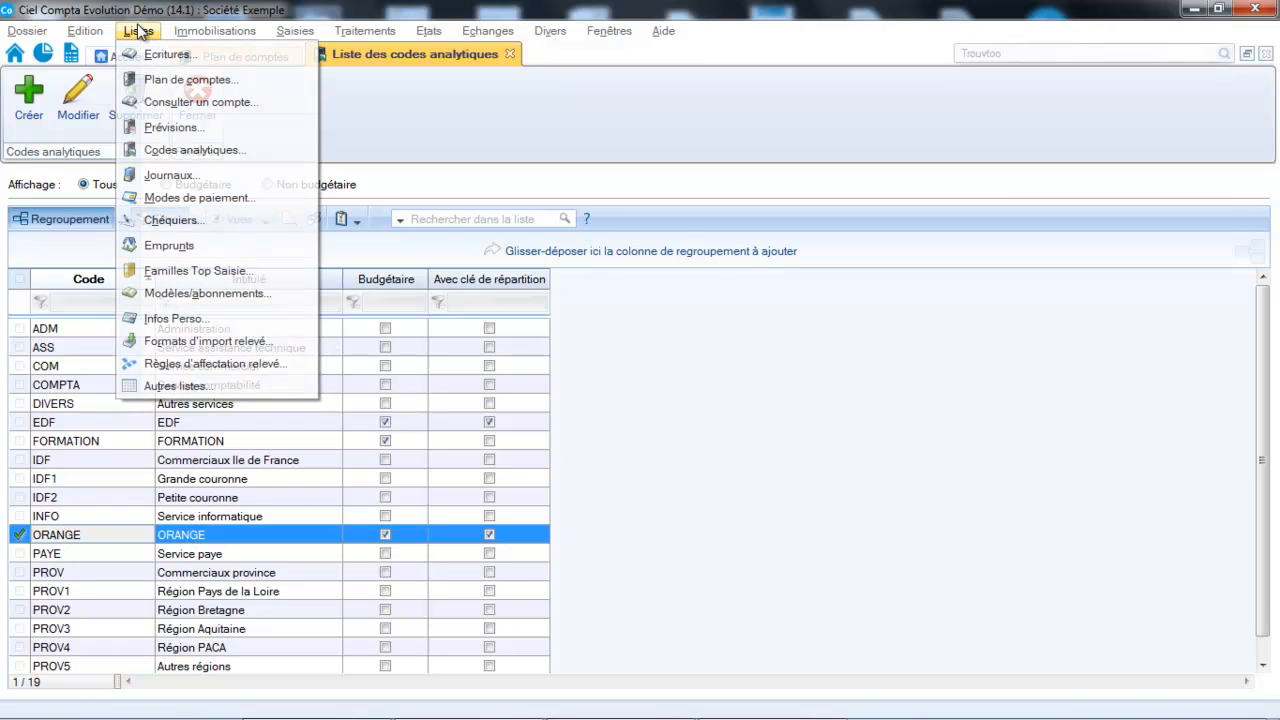
pyautogui.click(160, 80)
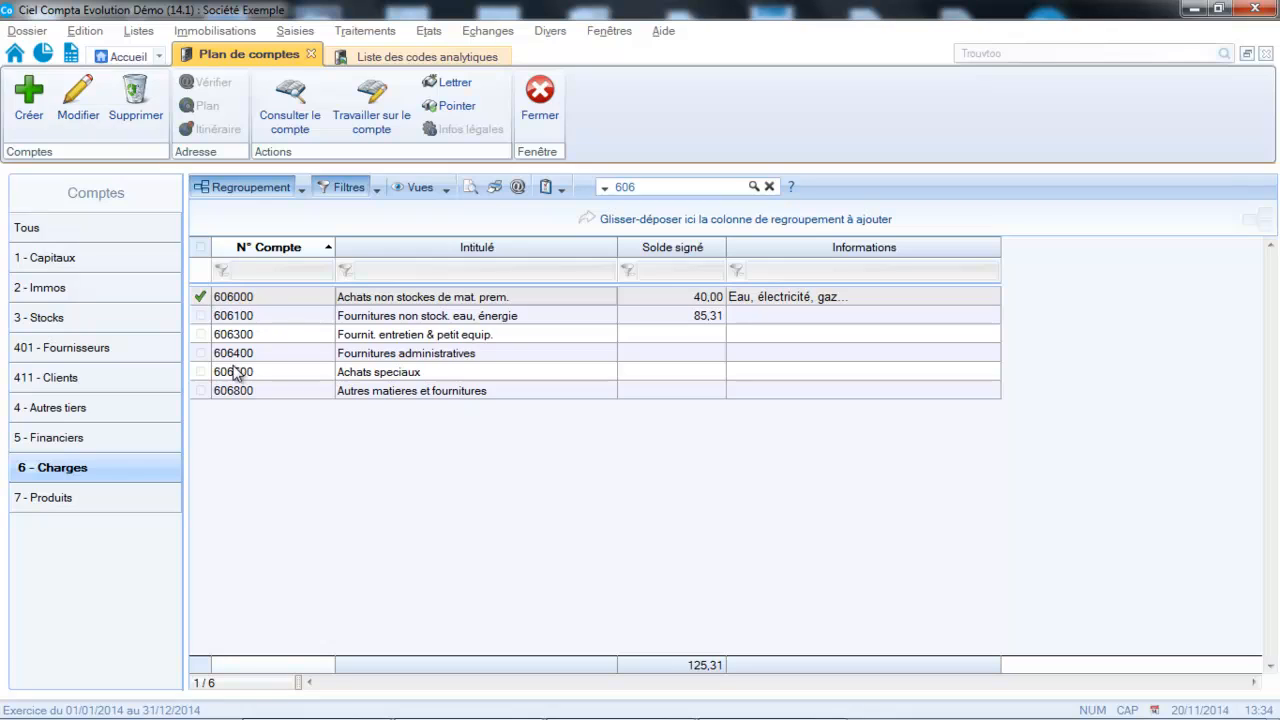
pyautogui.click(685, 190)
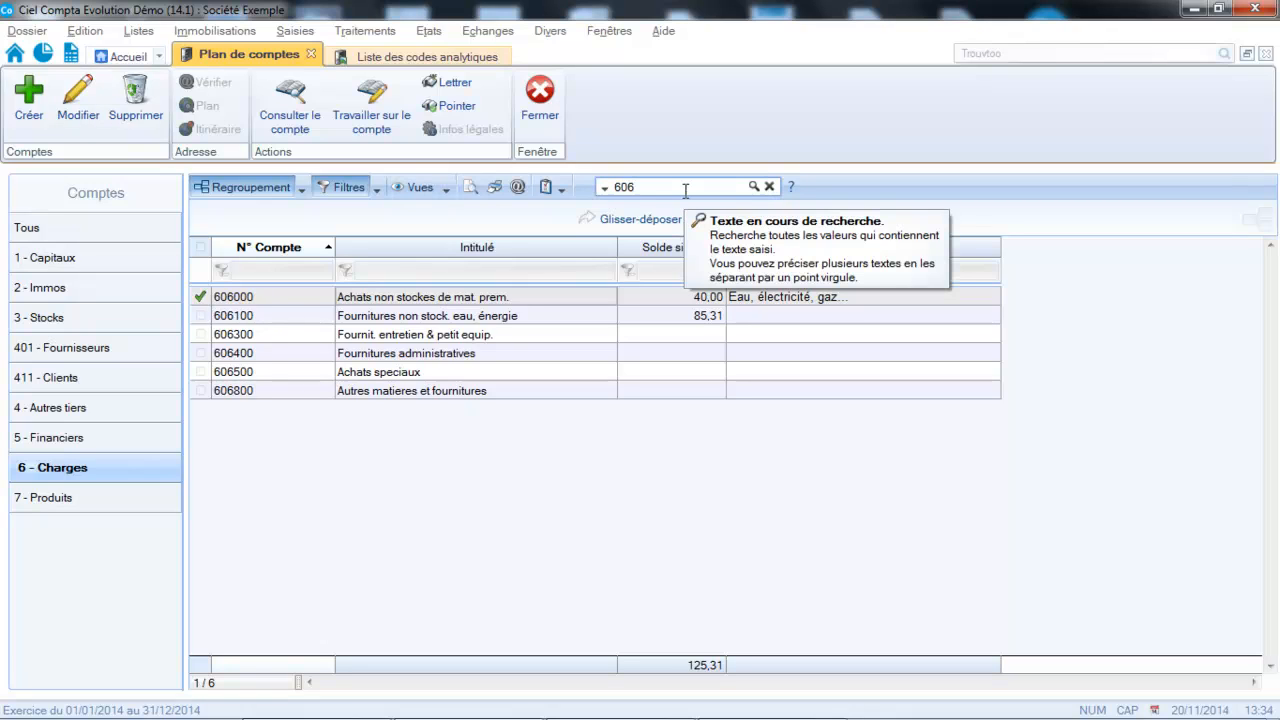
pyautogui.press('BackSpace')
pyautogui.press('BackSpace')
# Step: Clear the default analytic code of account 626000 "ligne orange" and save the account
pyautogui.click(686, 308)
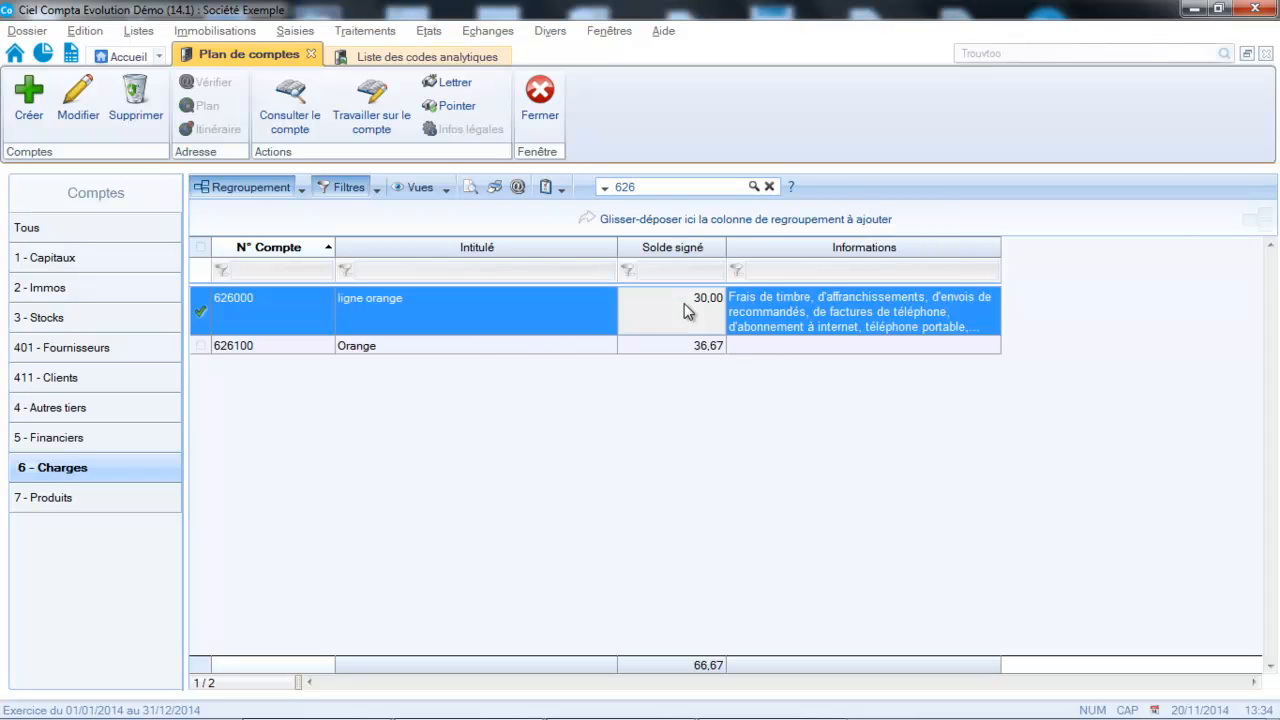
pyautogui.doubleClick(684, 303)
pyautogui.click(247, 384)
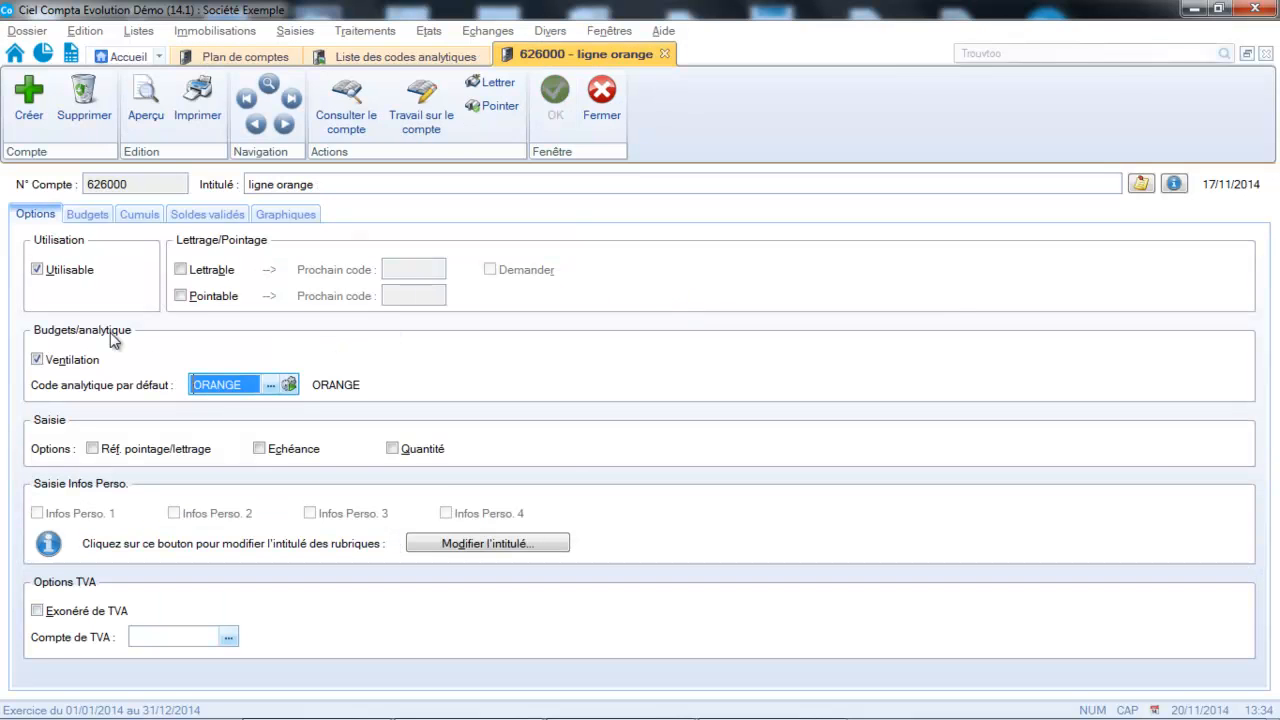
pyautogui.press('Delete')
pyautogui.click(40, 361)
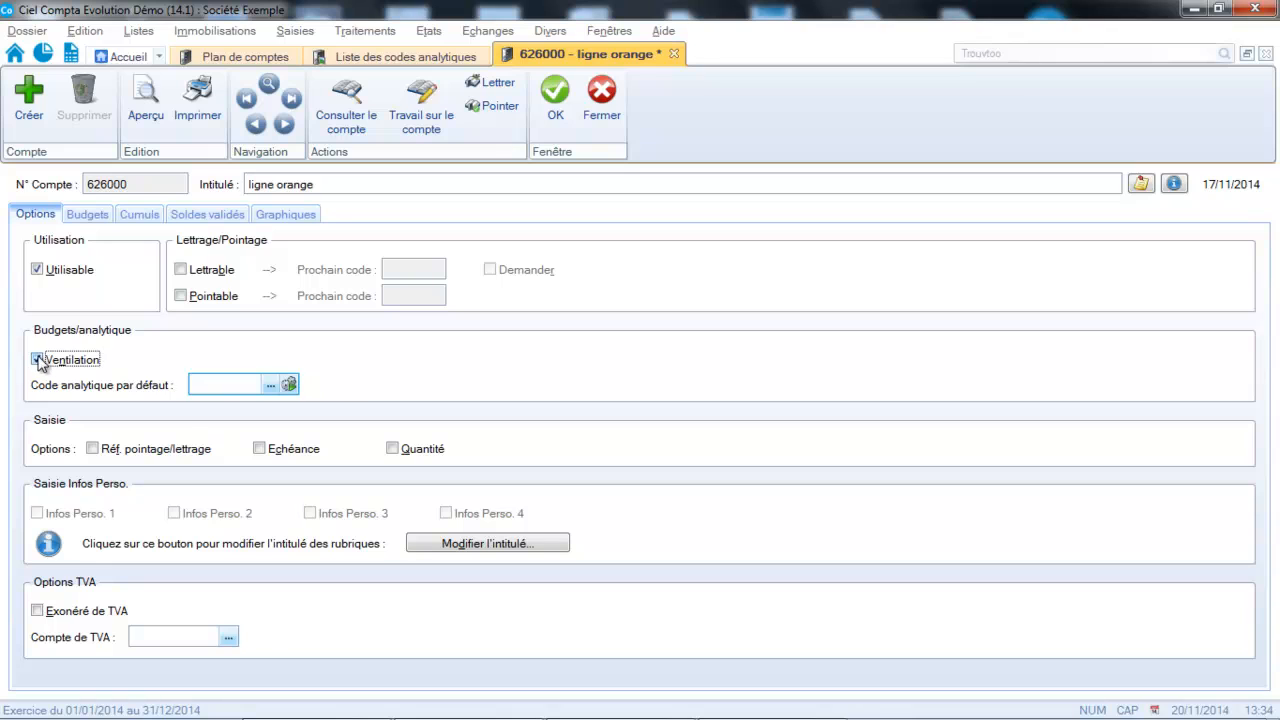
pyautogui.click(556, 96)
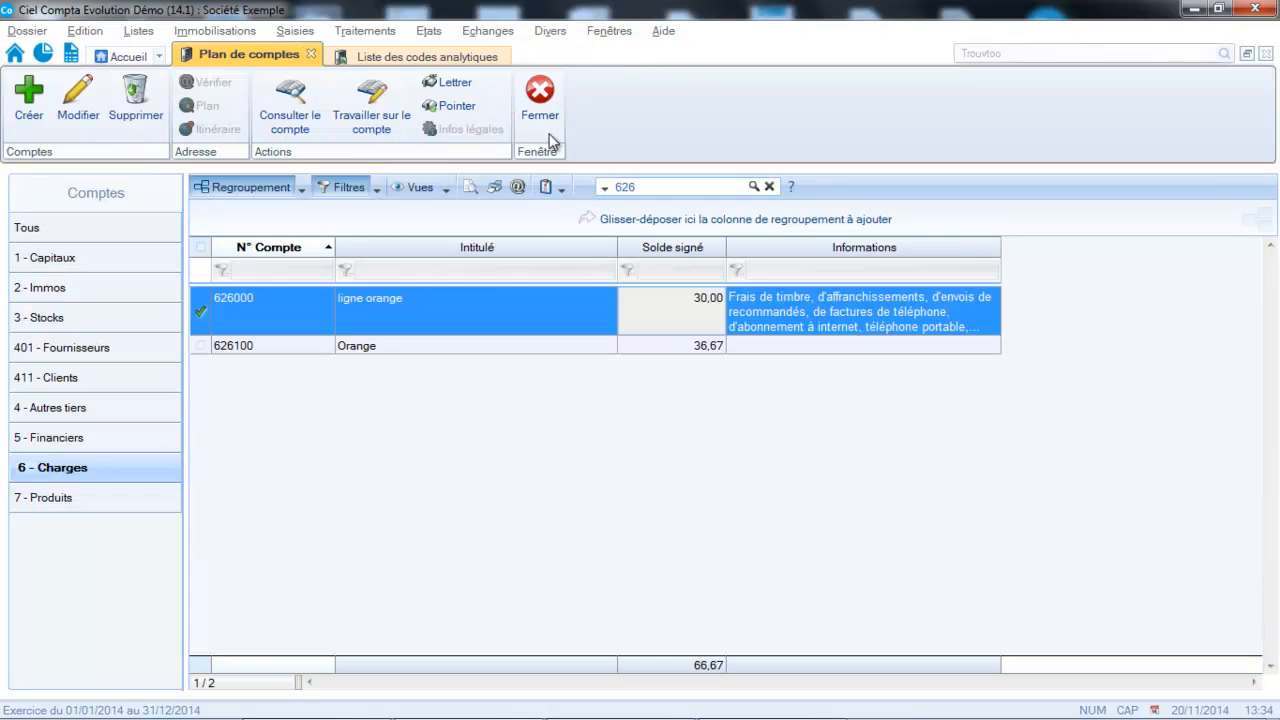
# Step: Clear the default analytic code of account 626100 "Orange", turn off its Ventilation option and save the account
pyautogui.click(572, 349)
pyautogui.doubleClick(571, 346)
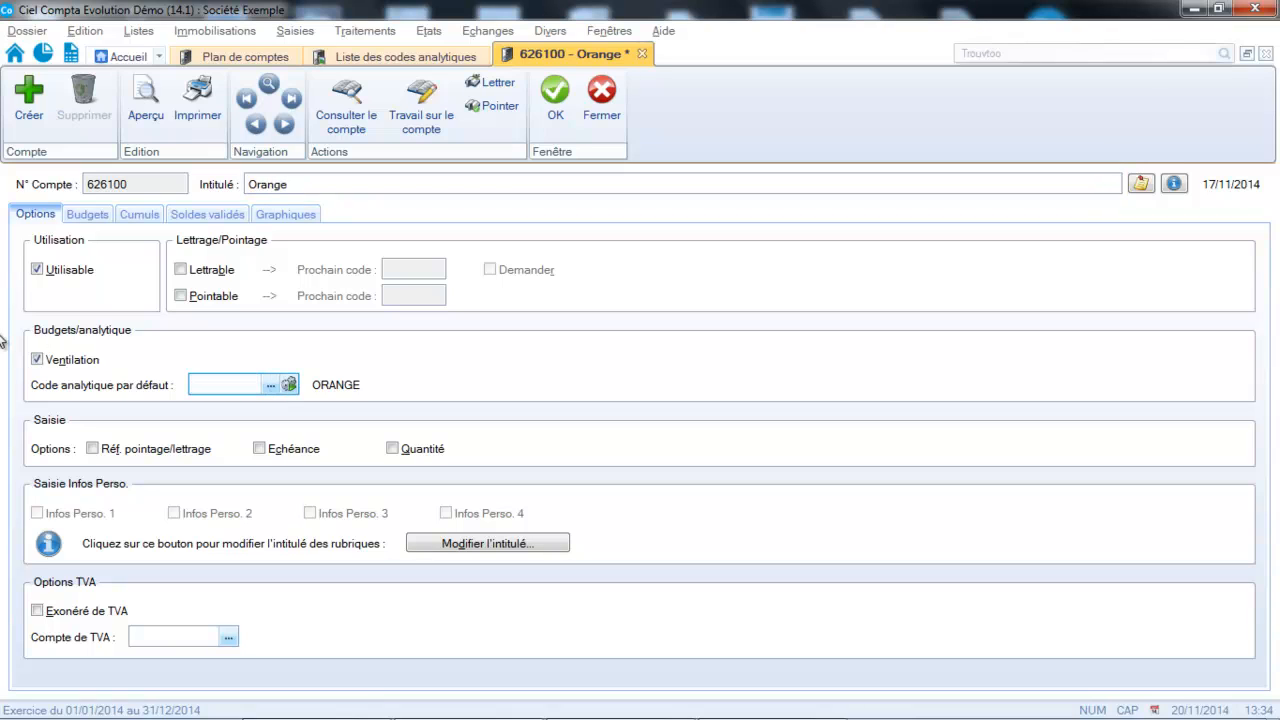
pyautogui.click(40, 361)
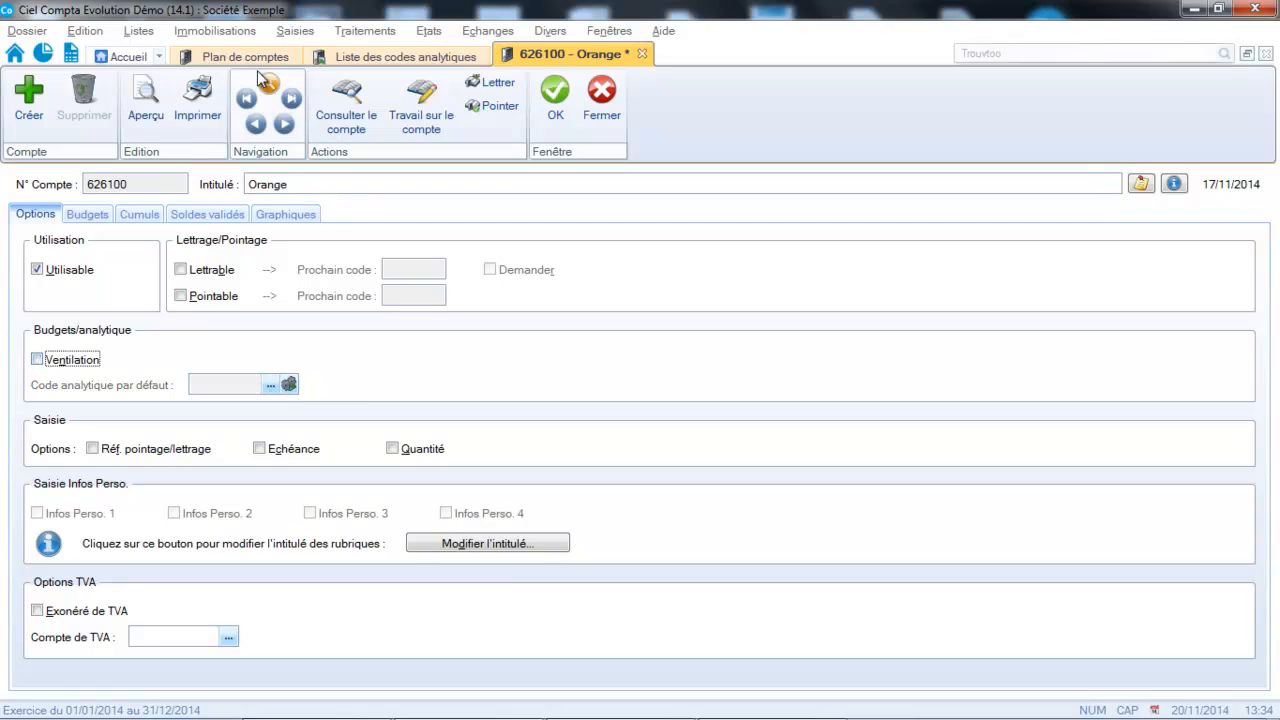
pyautogui.click(570, 103)
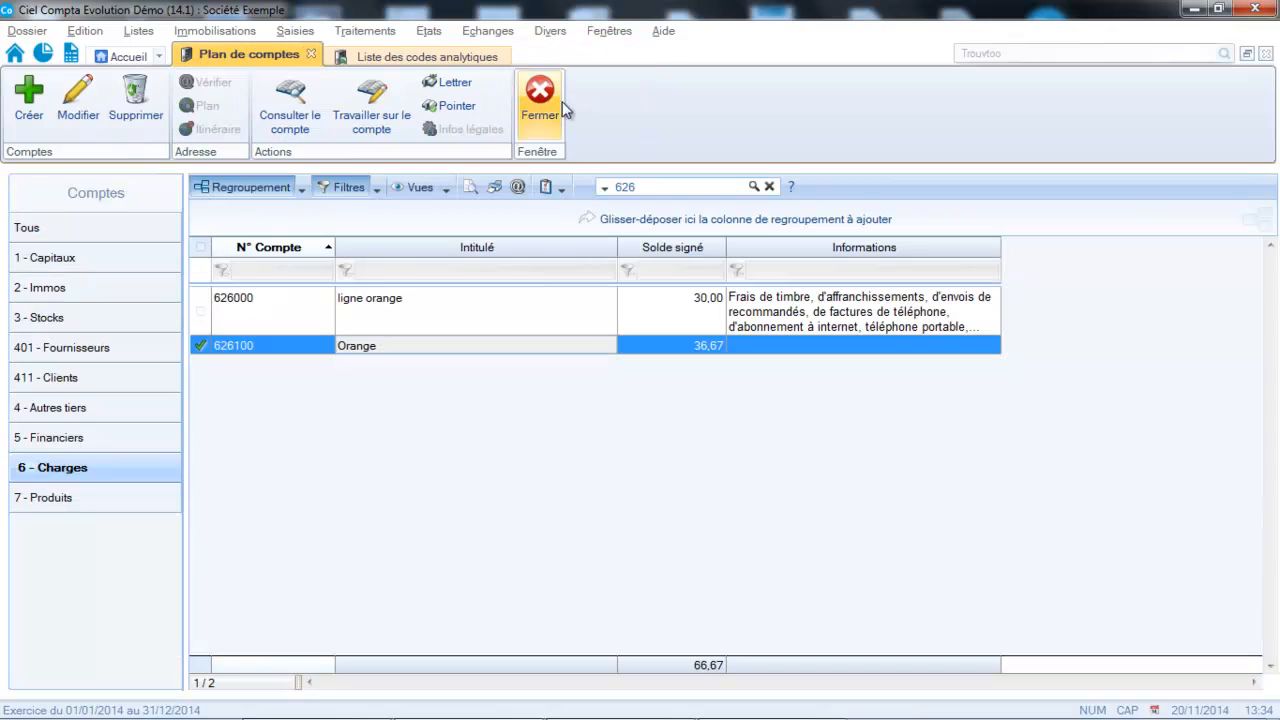
# Step: Start a supplier invoice for 401ORANGE with a total TTC of 80
pyautogui.click(290, 32)
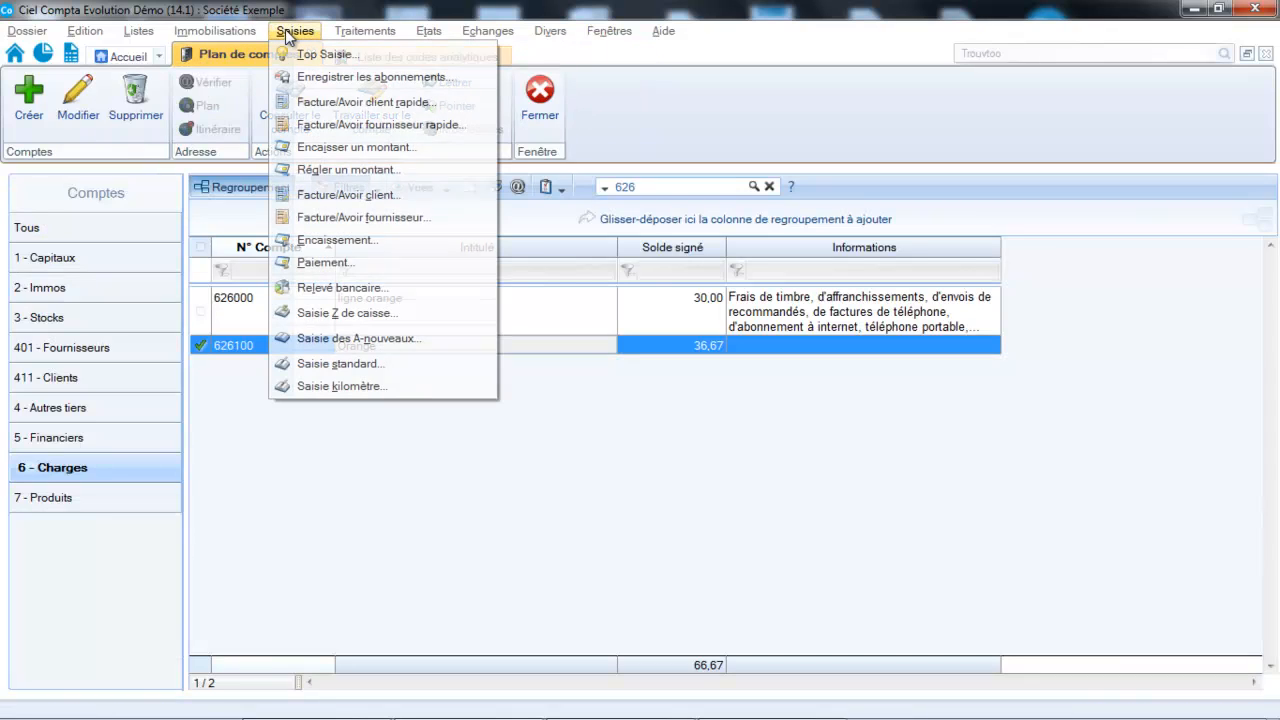
pyautogui.click(304, 217)
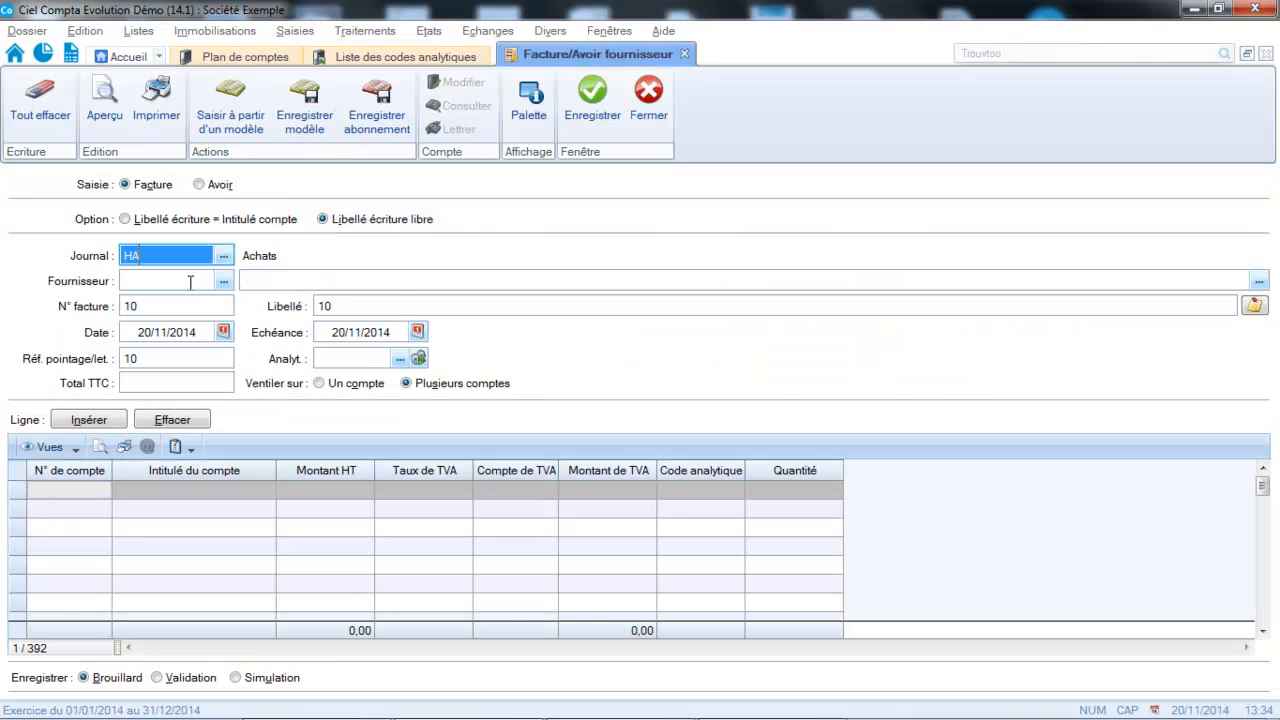
pyautogui.click(190, 282)
pyautogui.click(224, 281)
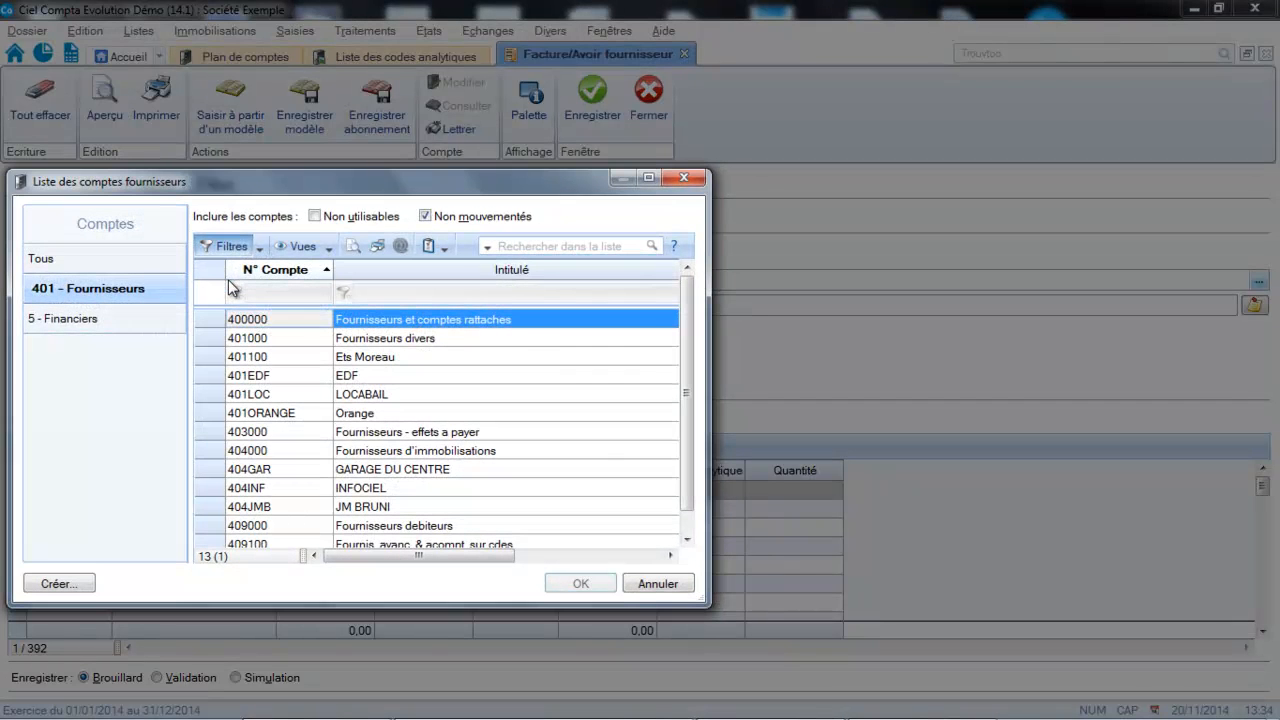
pyautogui.doubleClick(255, 412)
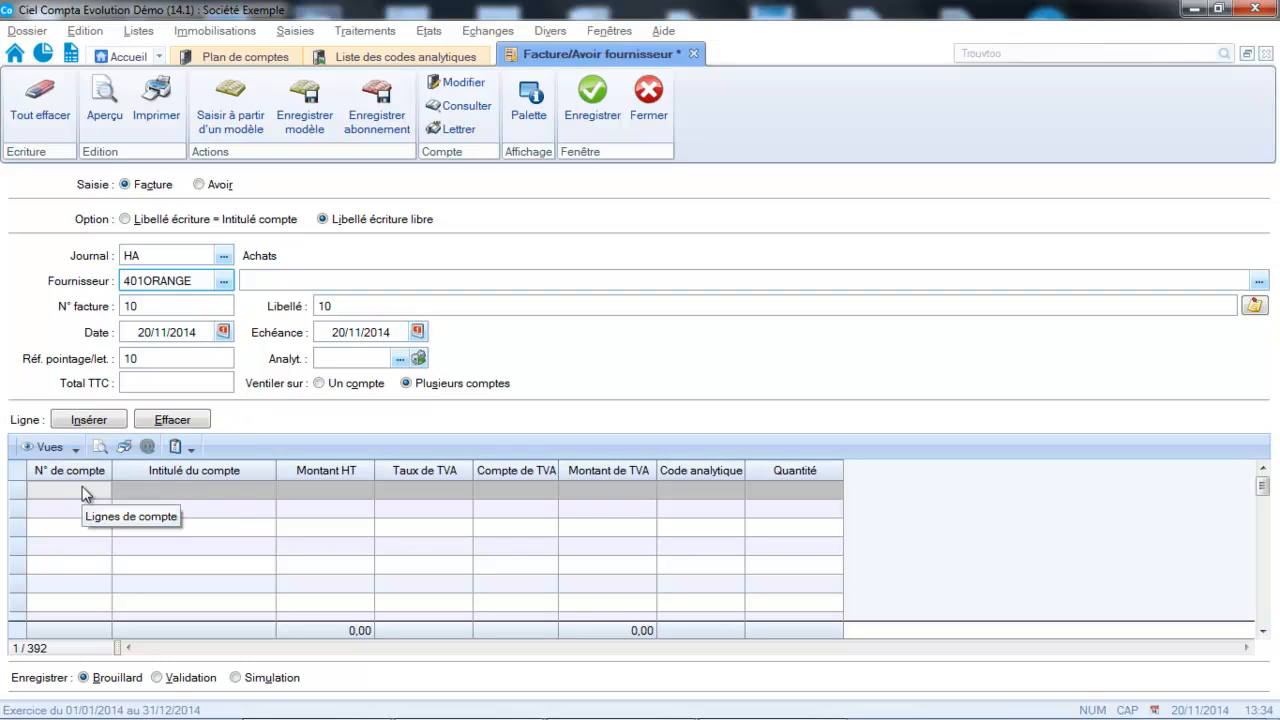
pyautogui.click(209, 387)
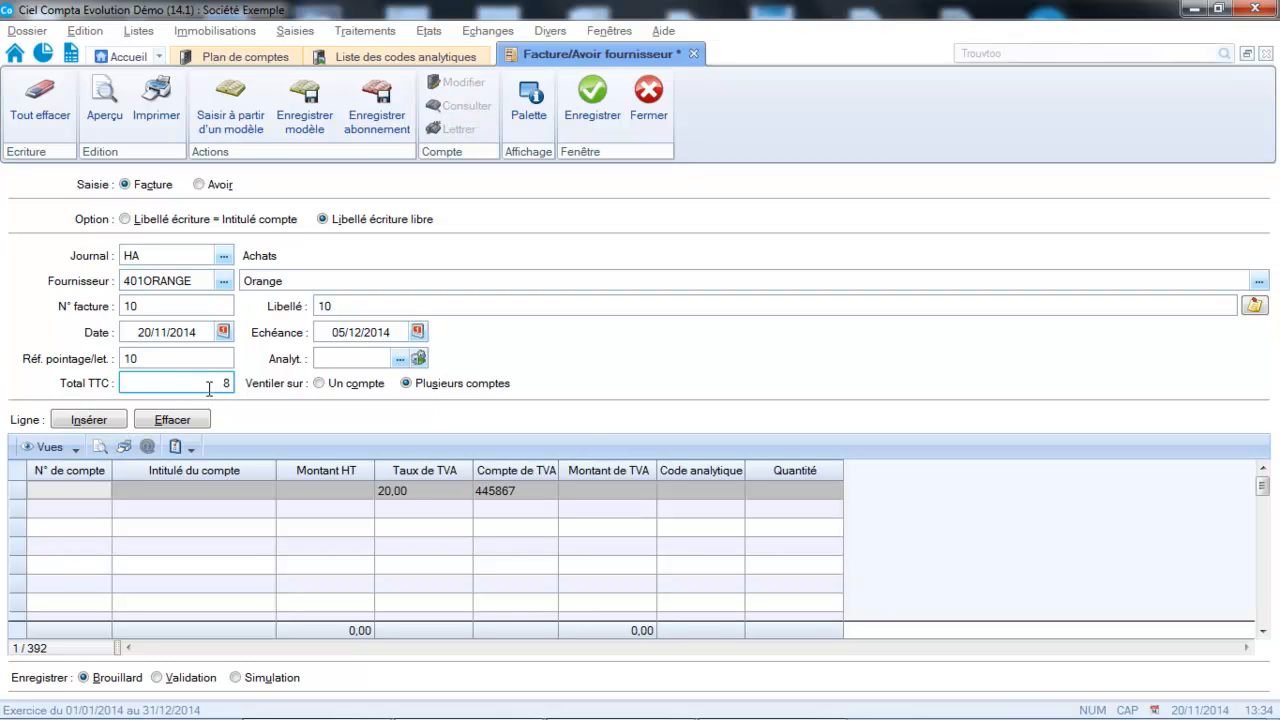
pyautogui.press('Return')
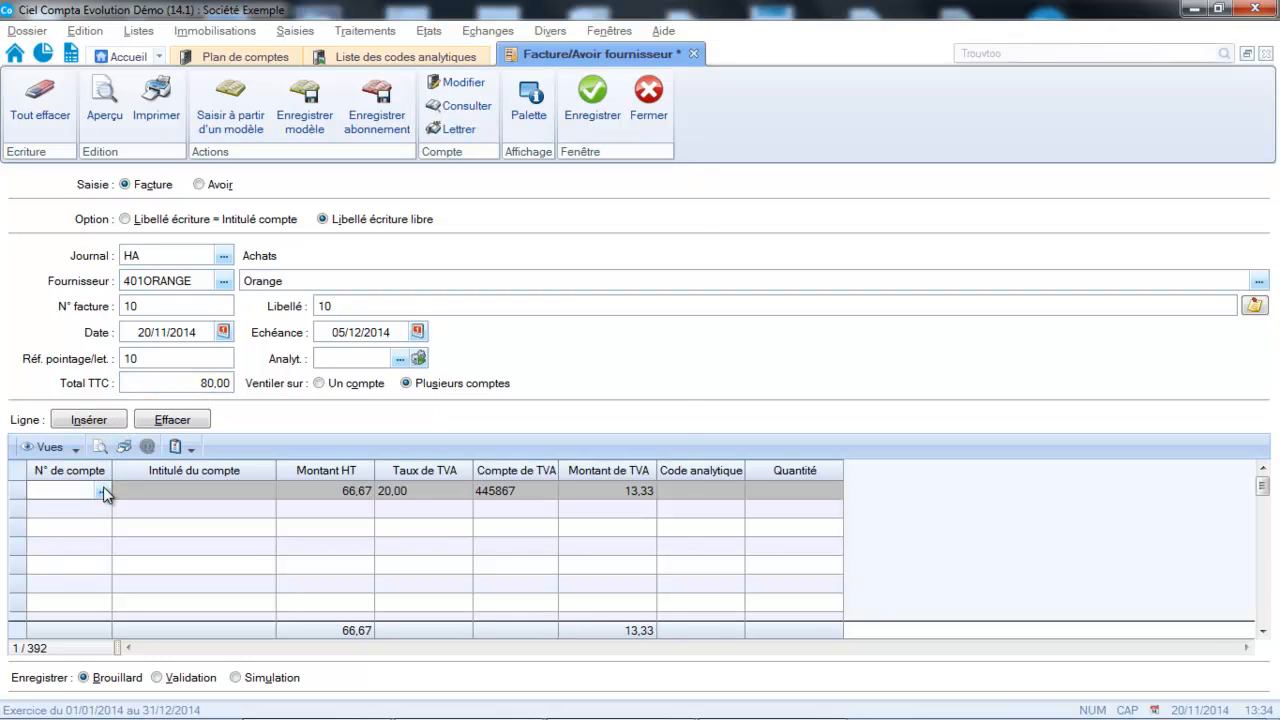
# Step: Search the expense accounts for 626 and allocate the first invoice line to account 626000 "ligne orange"
pyautogui.click(104, 491)
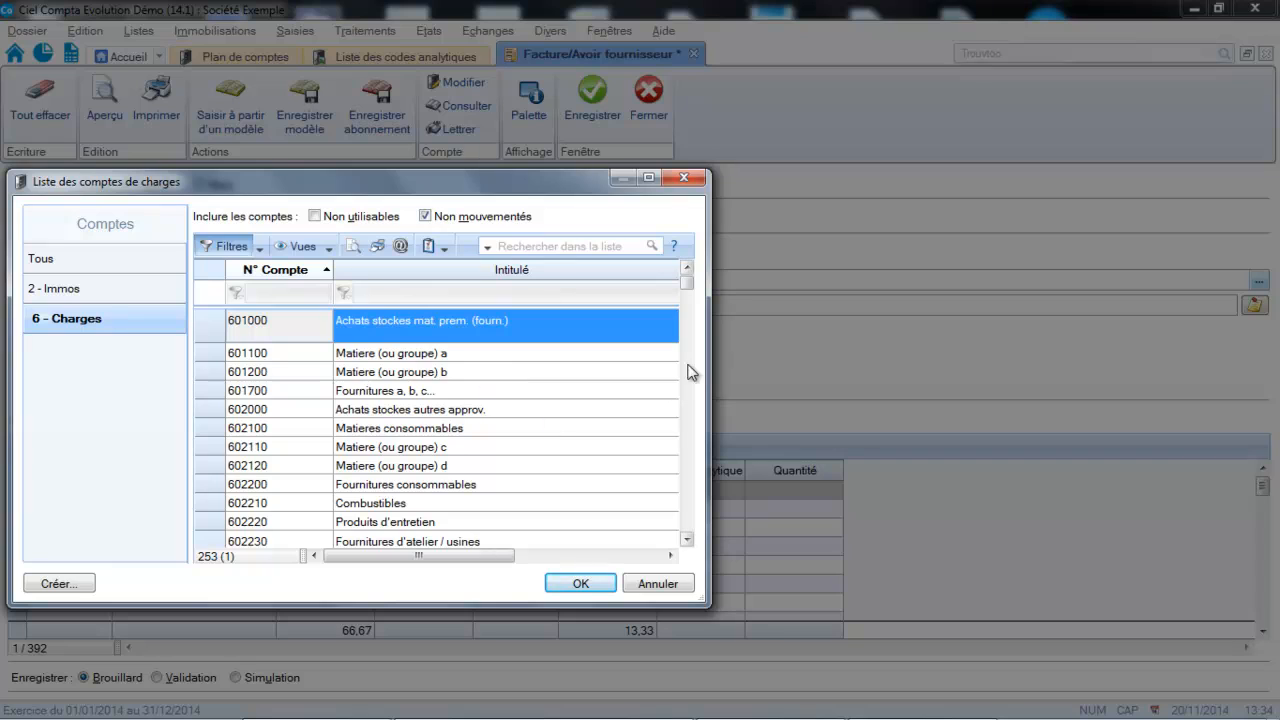
pyautogui.click(566, 247)
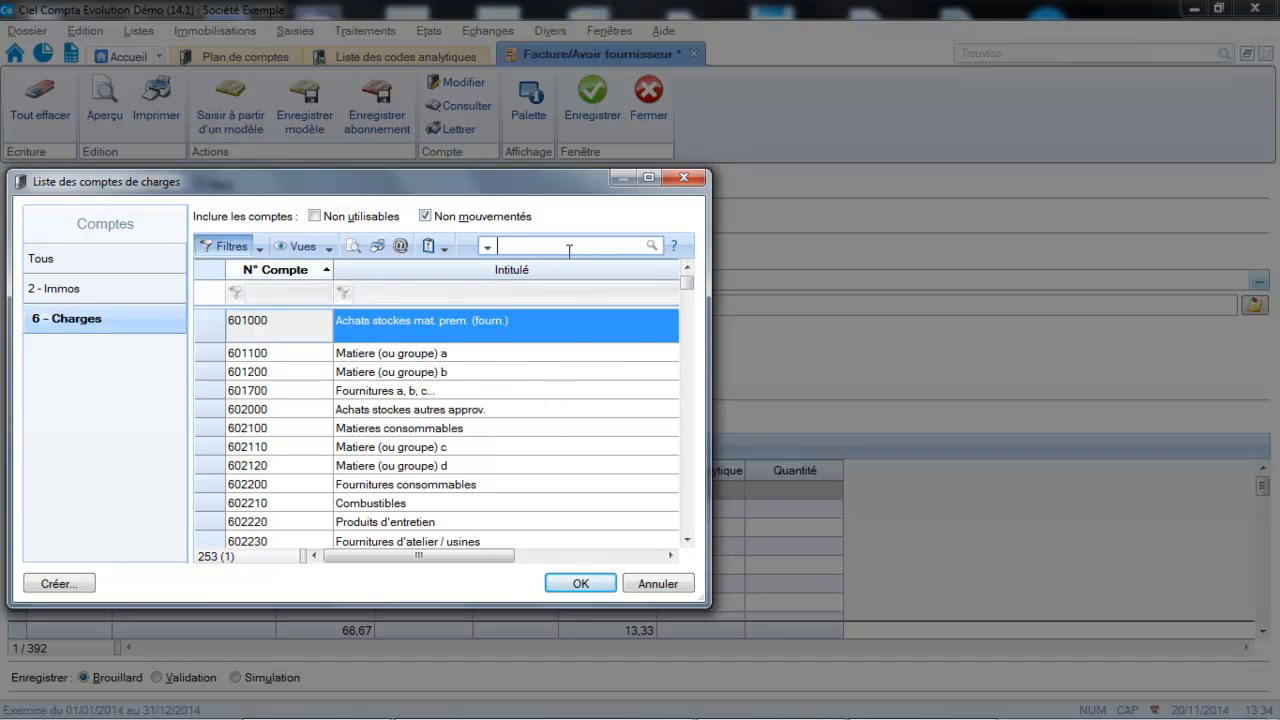
pyautogui.write('626')
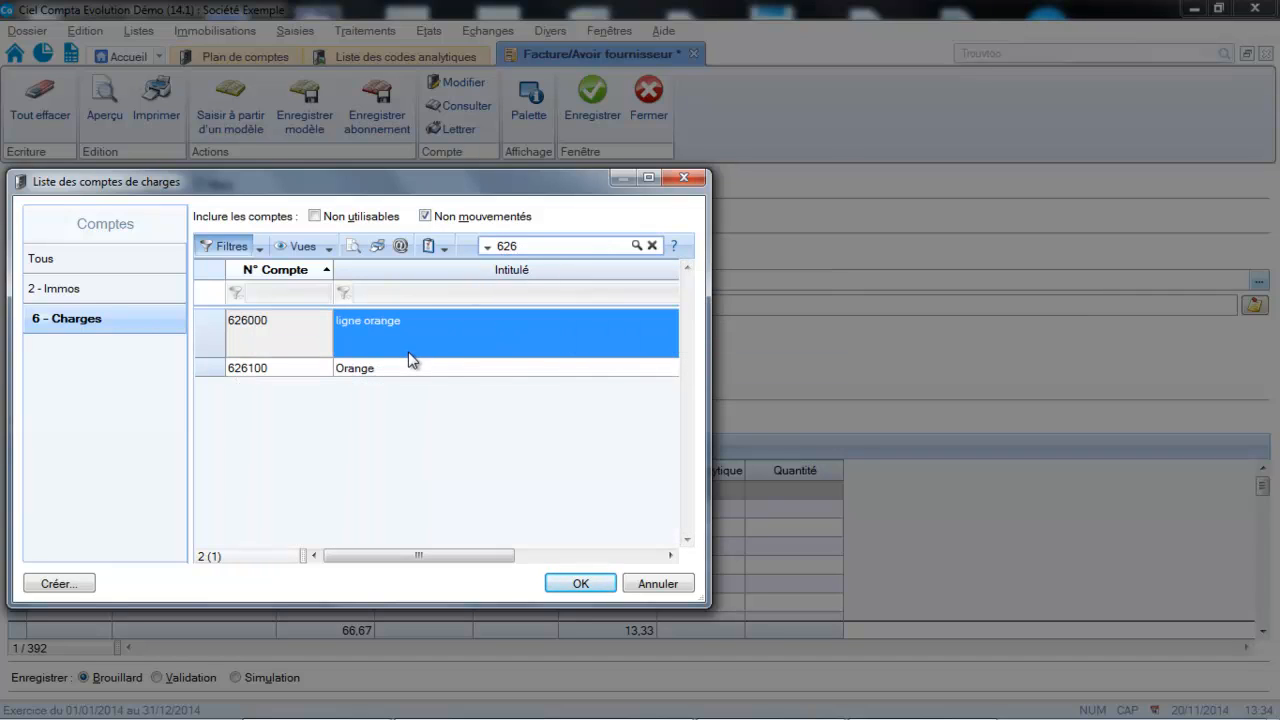
pyautogui.doubleClick(411, 343)
# Step: Assign analytic code ORANGE to the invoice line of account 626000
pyautogui.click(693, 491)
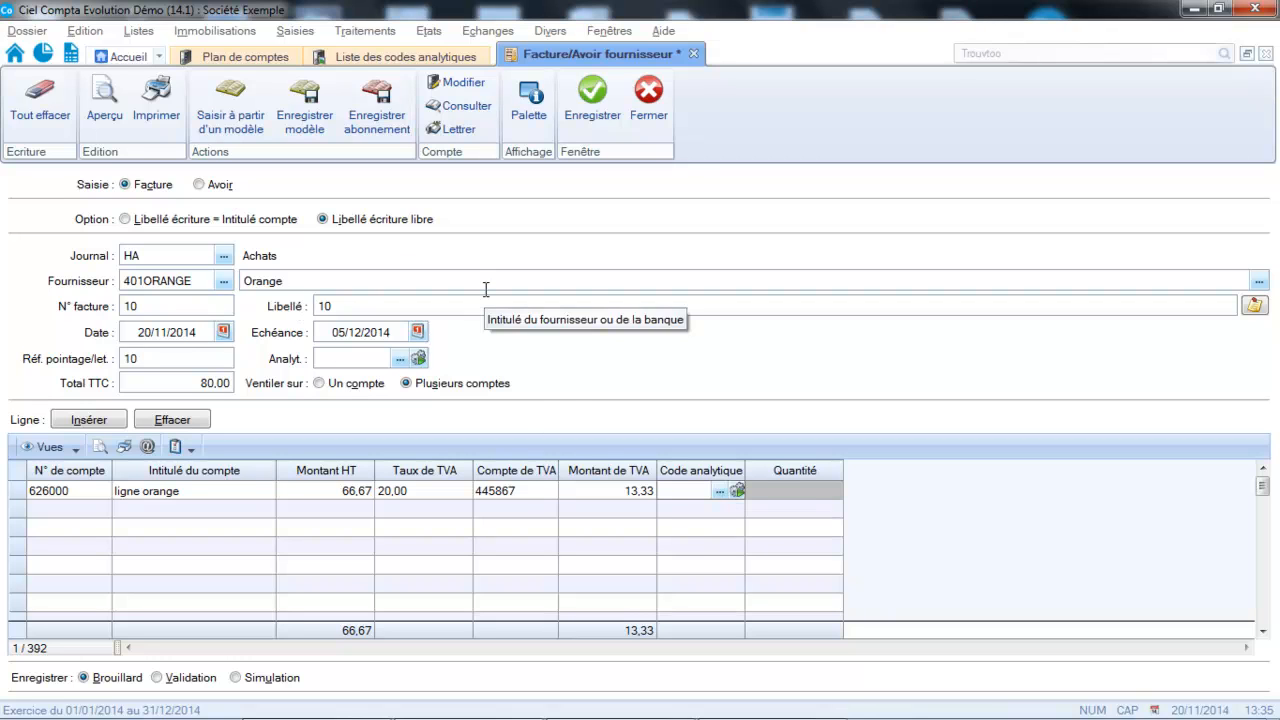
pyautogui.click(720, 491)
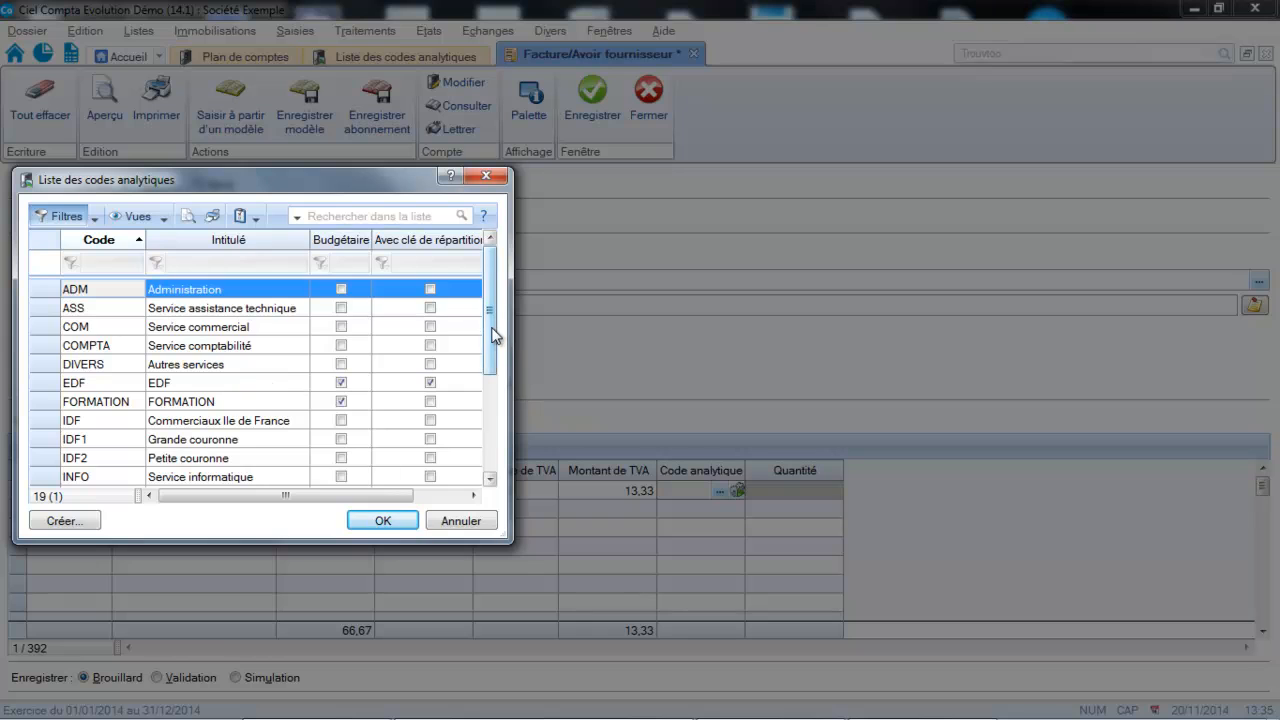
pyautogui.scroll(-2, 491, 338)
pyautogui.click(185, 403)
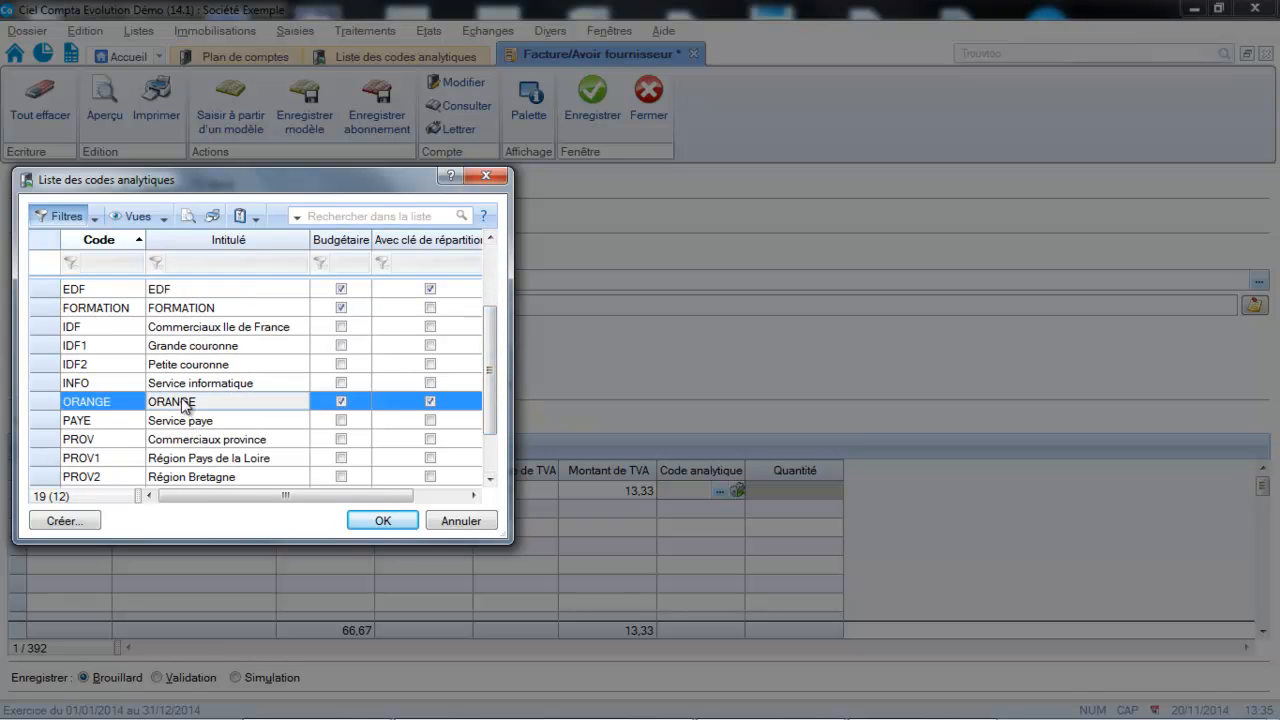
pyautogui.click(375, 520)
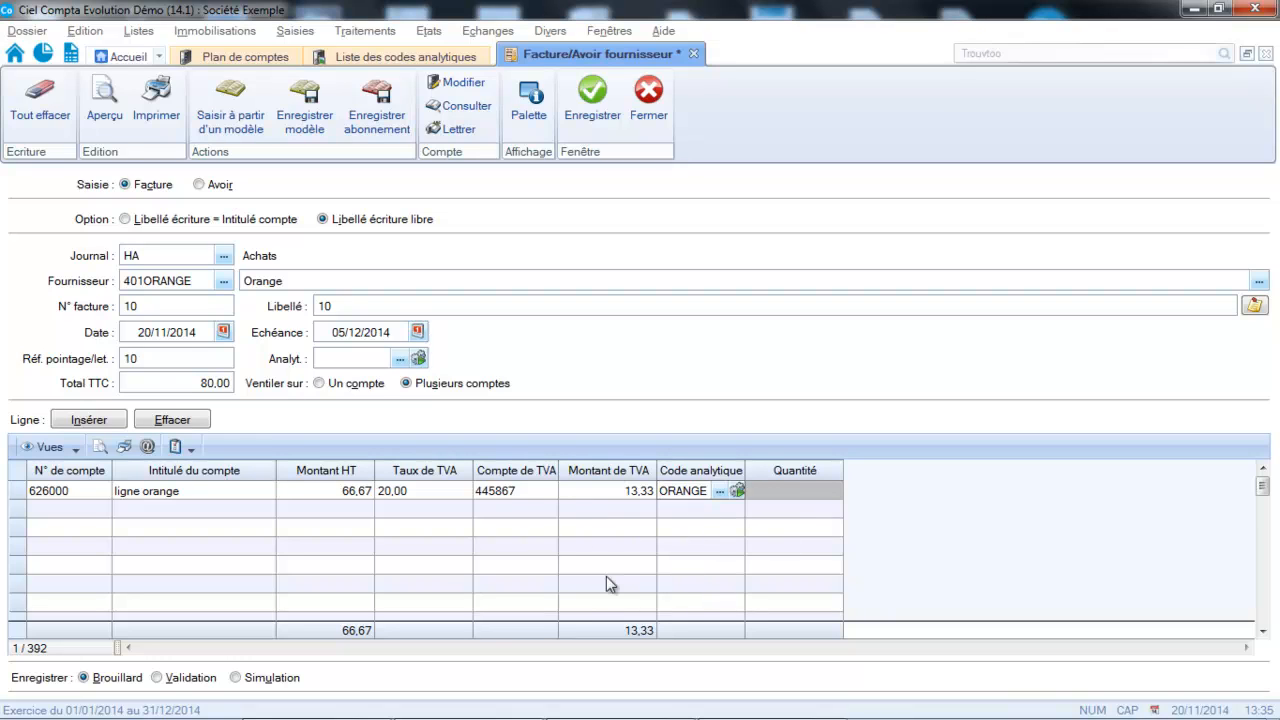
# Step: Save the supplier invoice, and close the invoice entry, the chart of accounts and the list of analytic codes
pyautogui.click(594, 97)
pyautogui.click(645, 114)
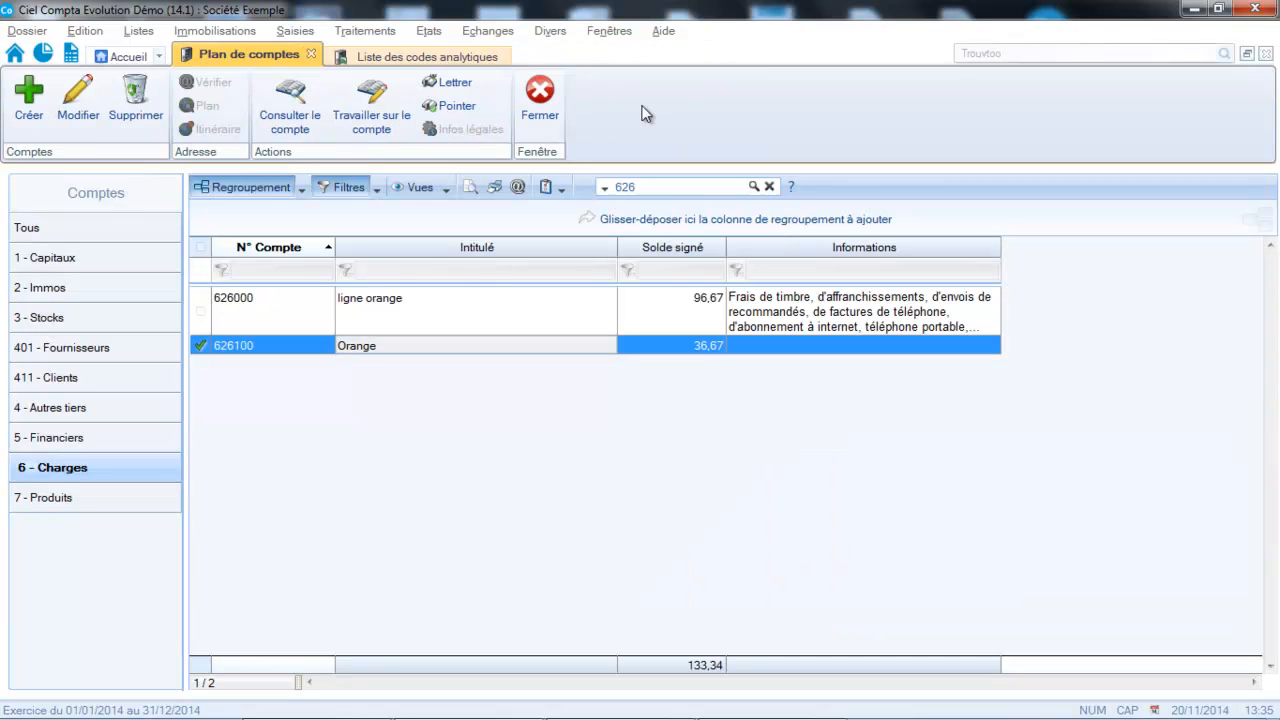
pyautogui.click(548, 102)
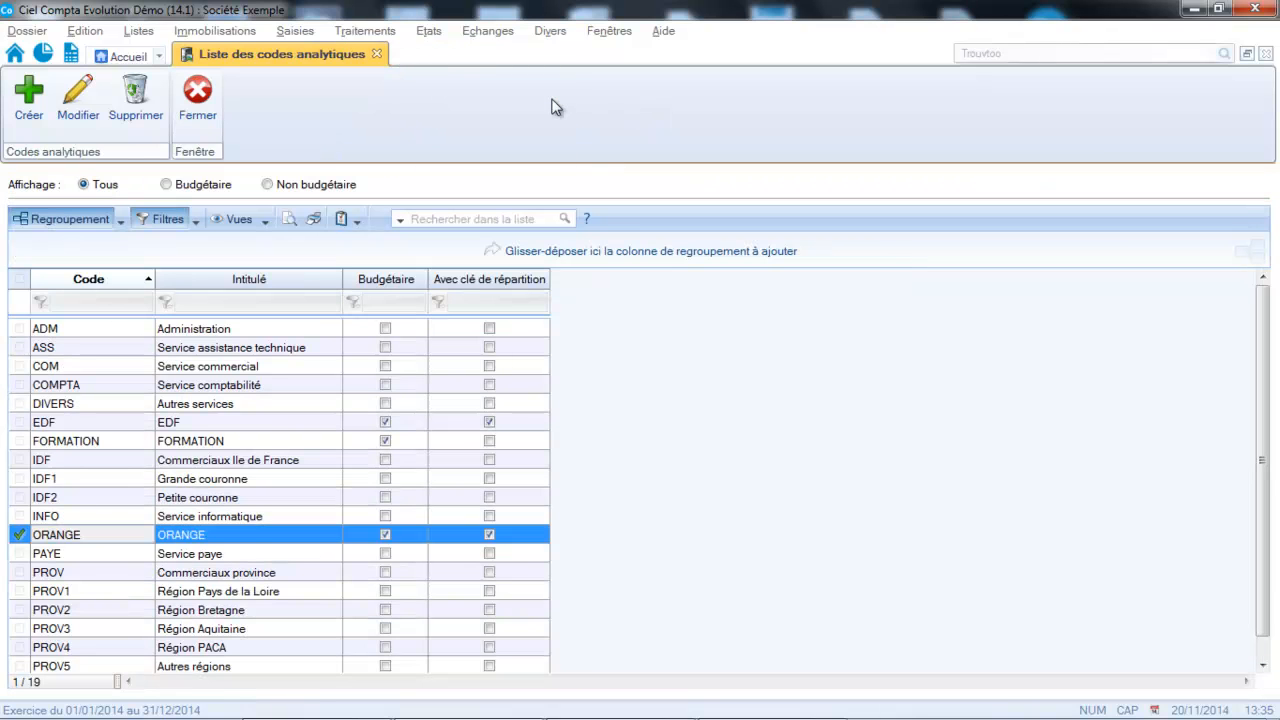
pyautogui.click(199, 113)
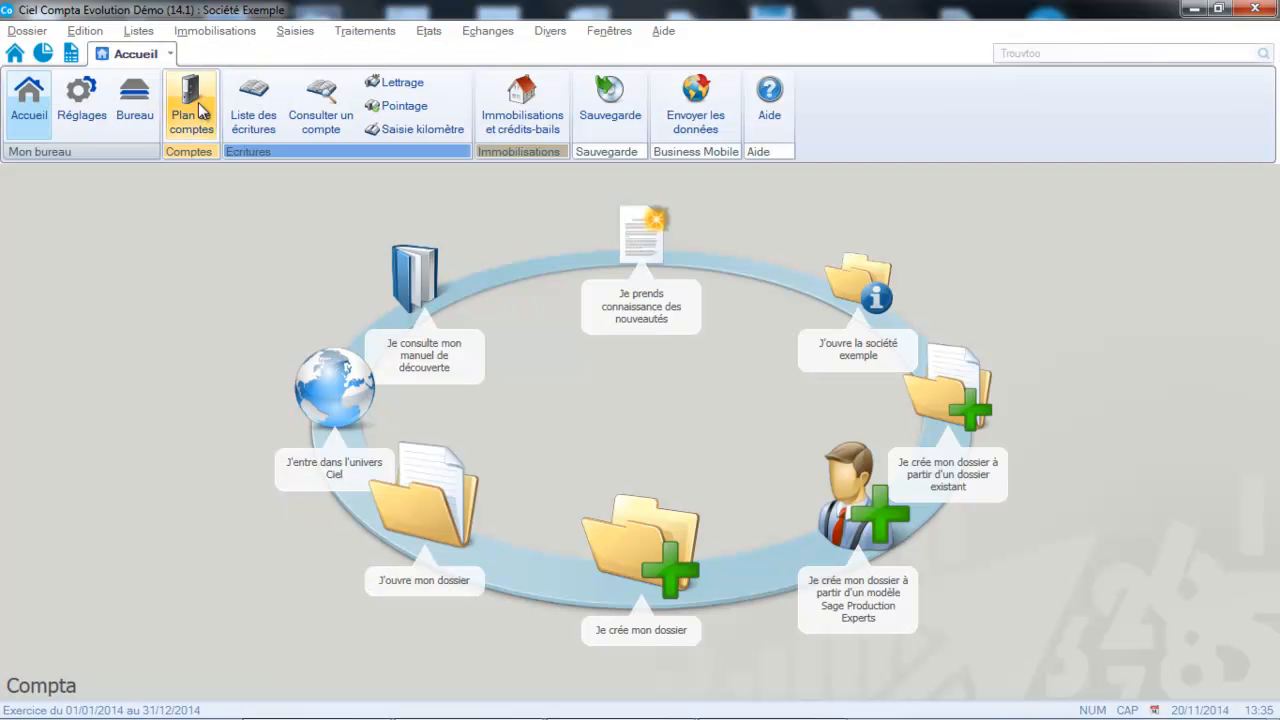
# Step: Create and save an analytic code using the person's surname in capitals as both code and title, without the budget or distribution key options
pyautogui.click(137, 31)
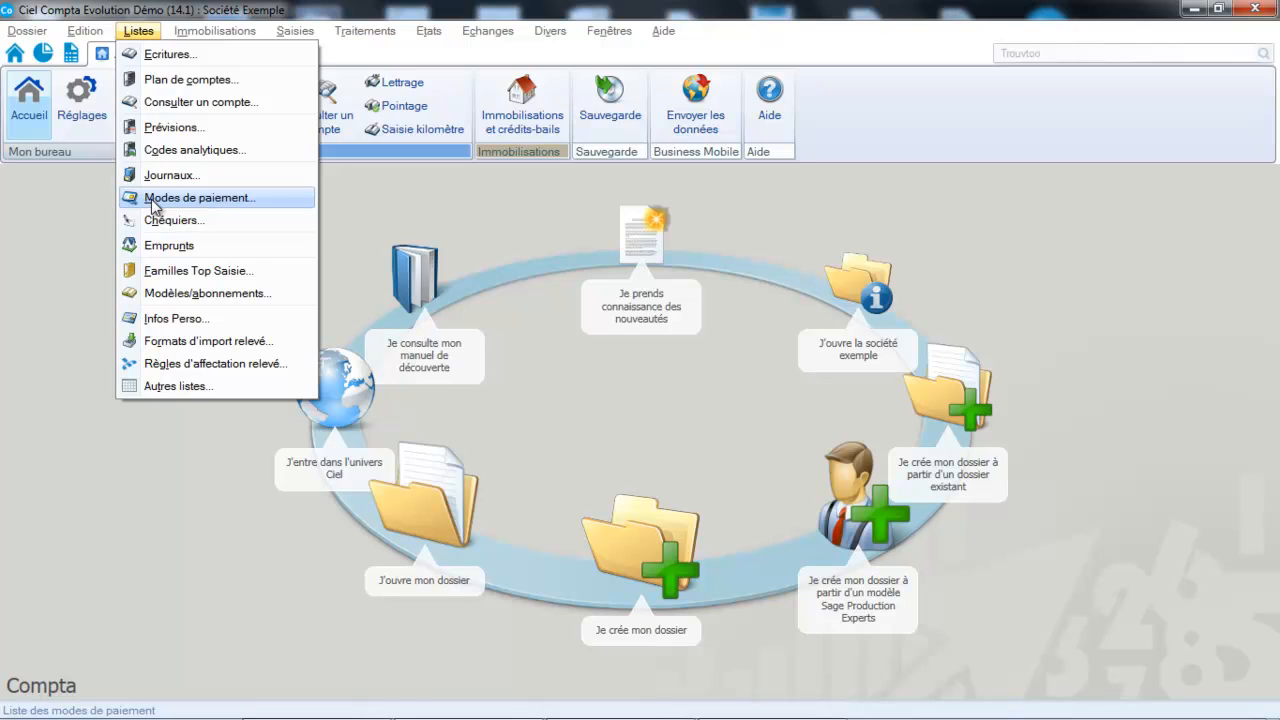
pyautogui.click(206, 150)
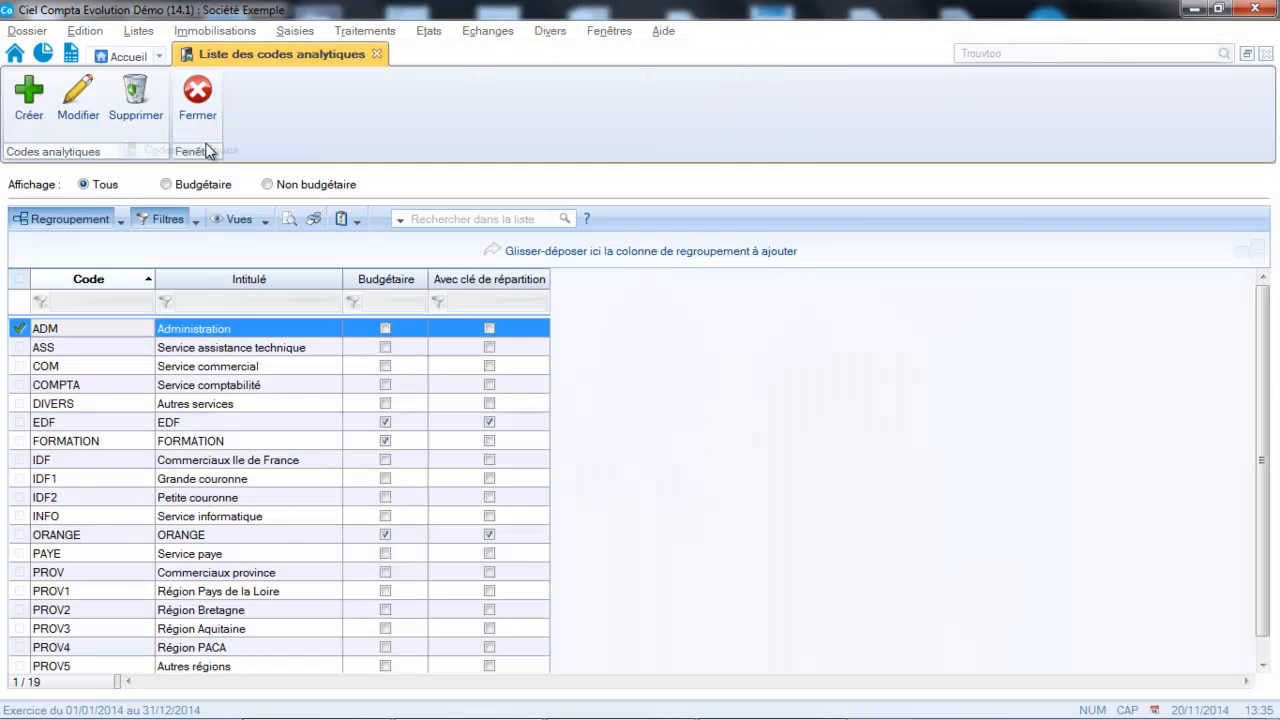
pyautogui.click(32, 94)
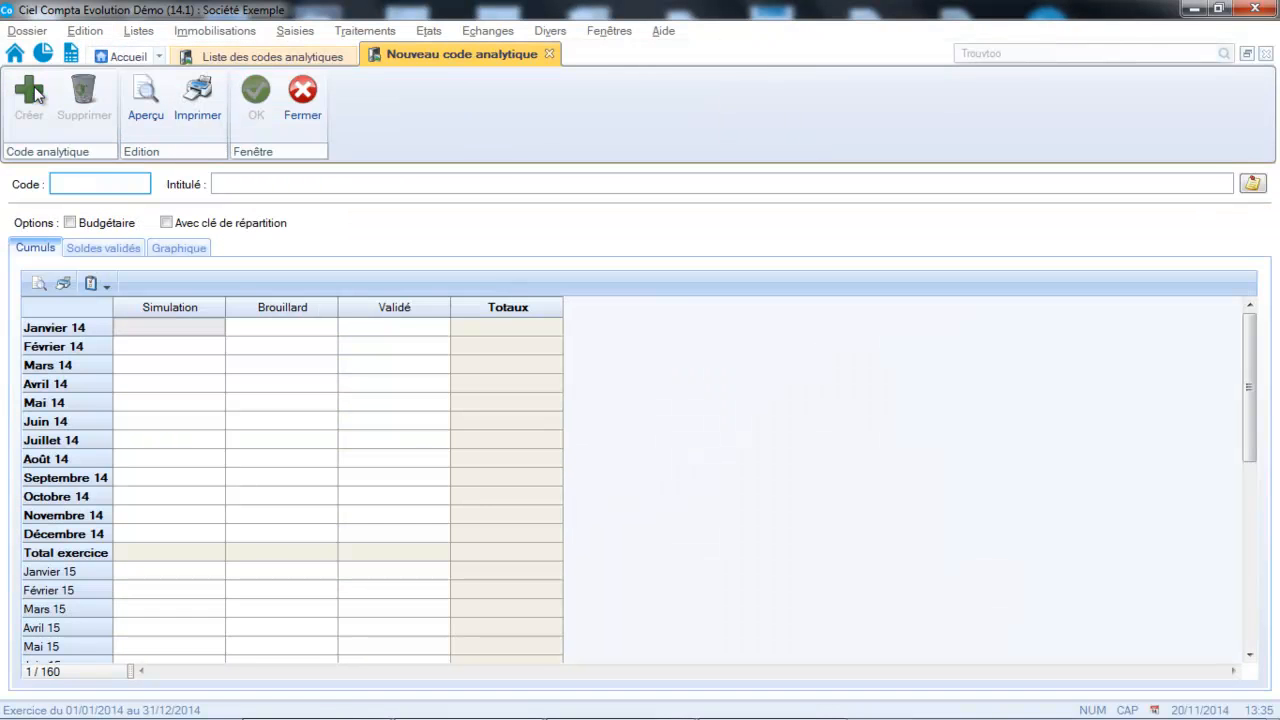
pyautogui.press('capslock')
pyautogui.write('dupont')
pyautogui.press('Tab')
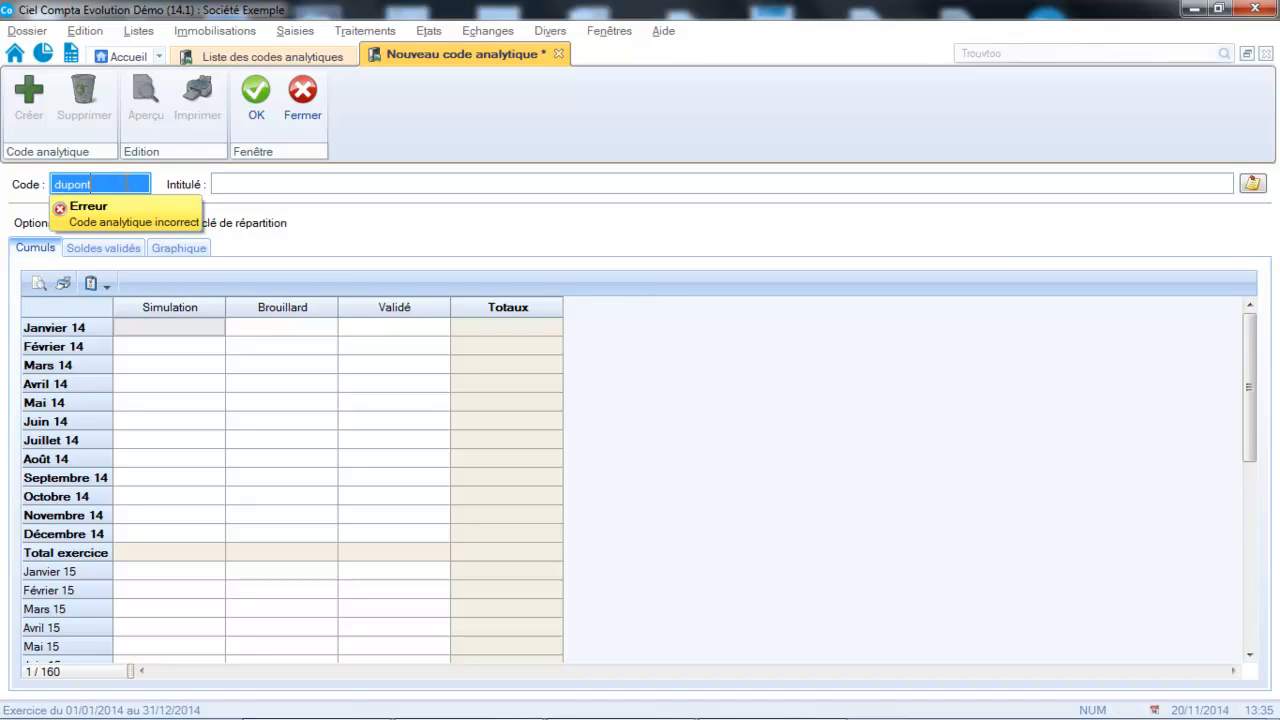
pyautogui.write('DUPONT')
pyautogui.press('Tab')
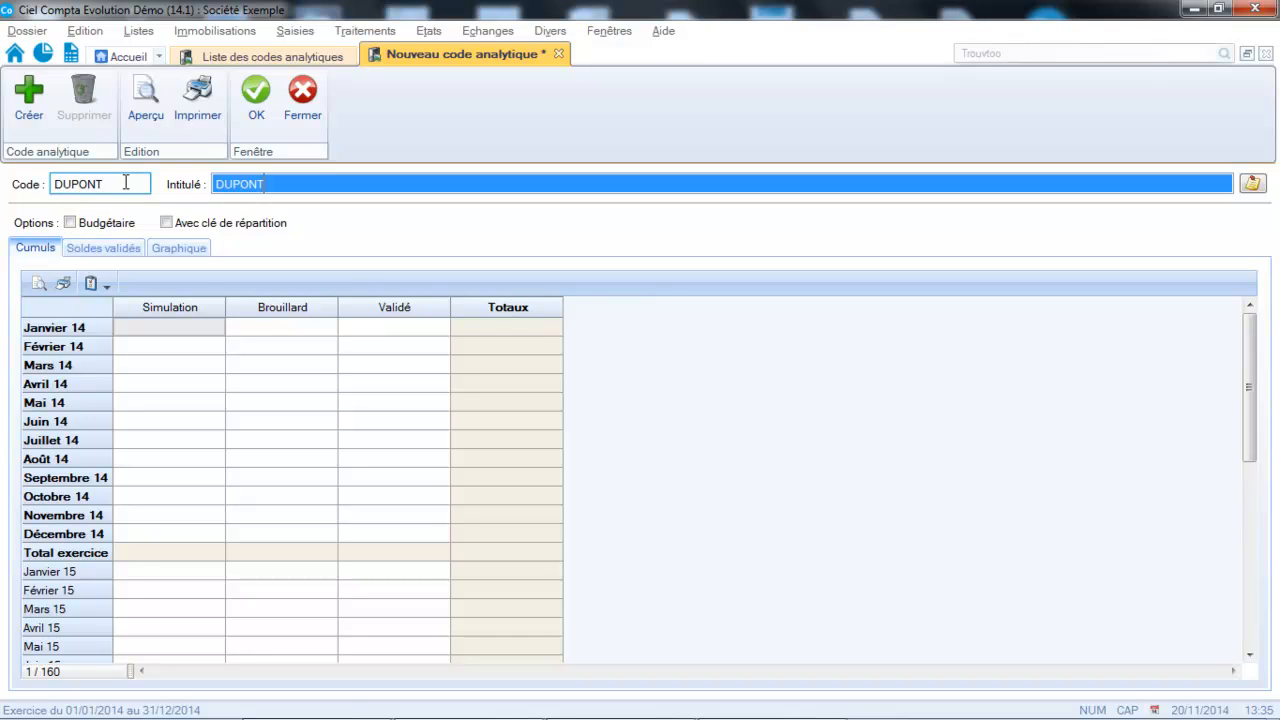
pyautogui.press('Tab')
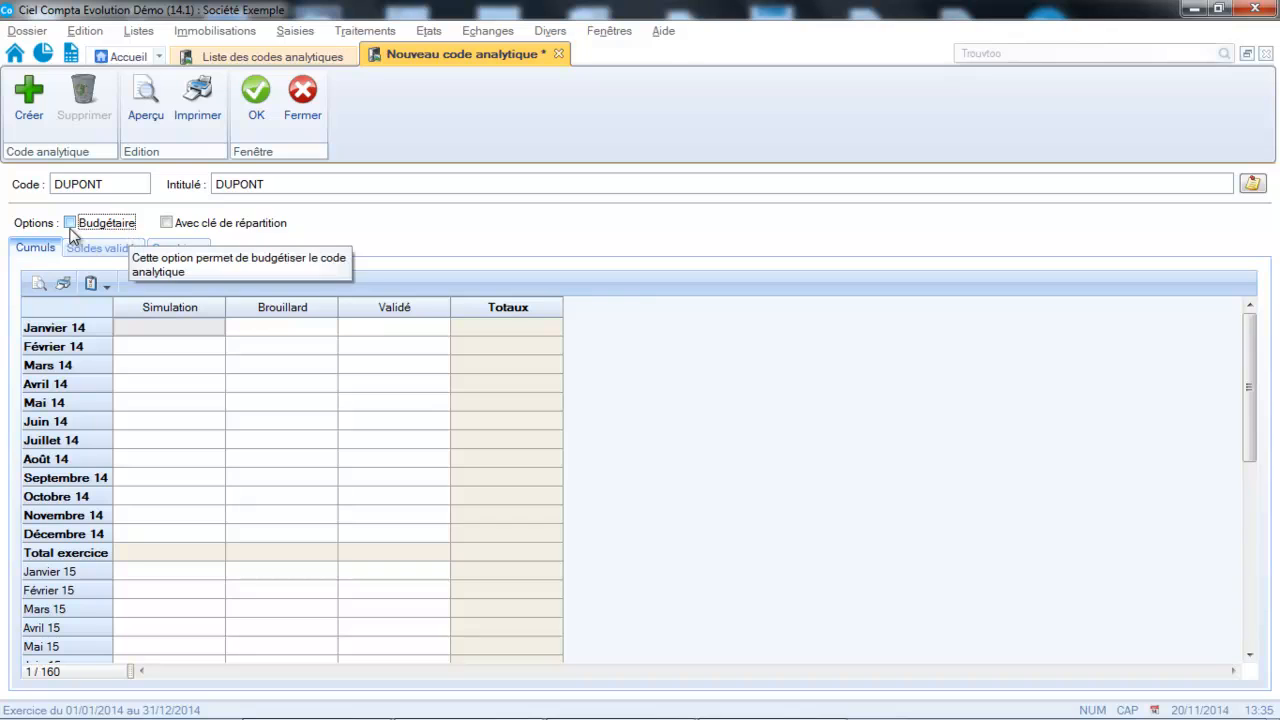
pyautogui.click(259, 110)
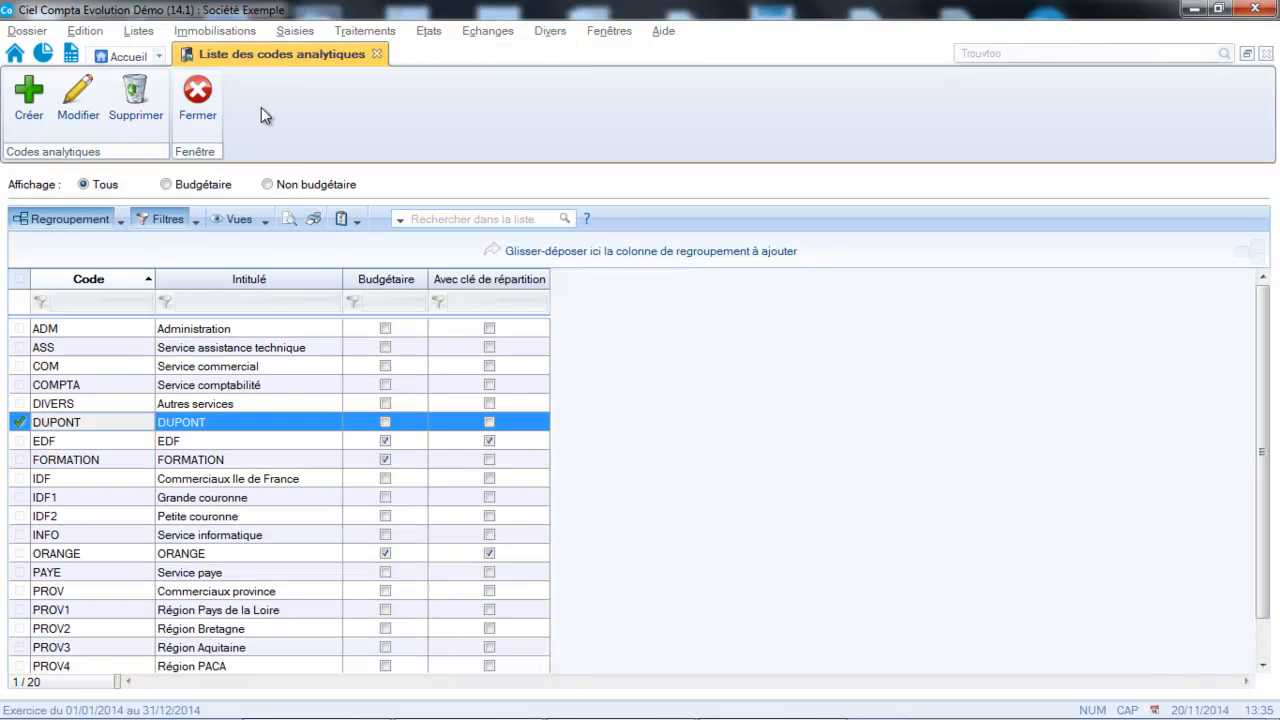
# Step: Start a new supplier invoice for supplier account 401100, Ets Moreau
pyautogui.click(295, 31)
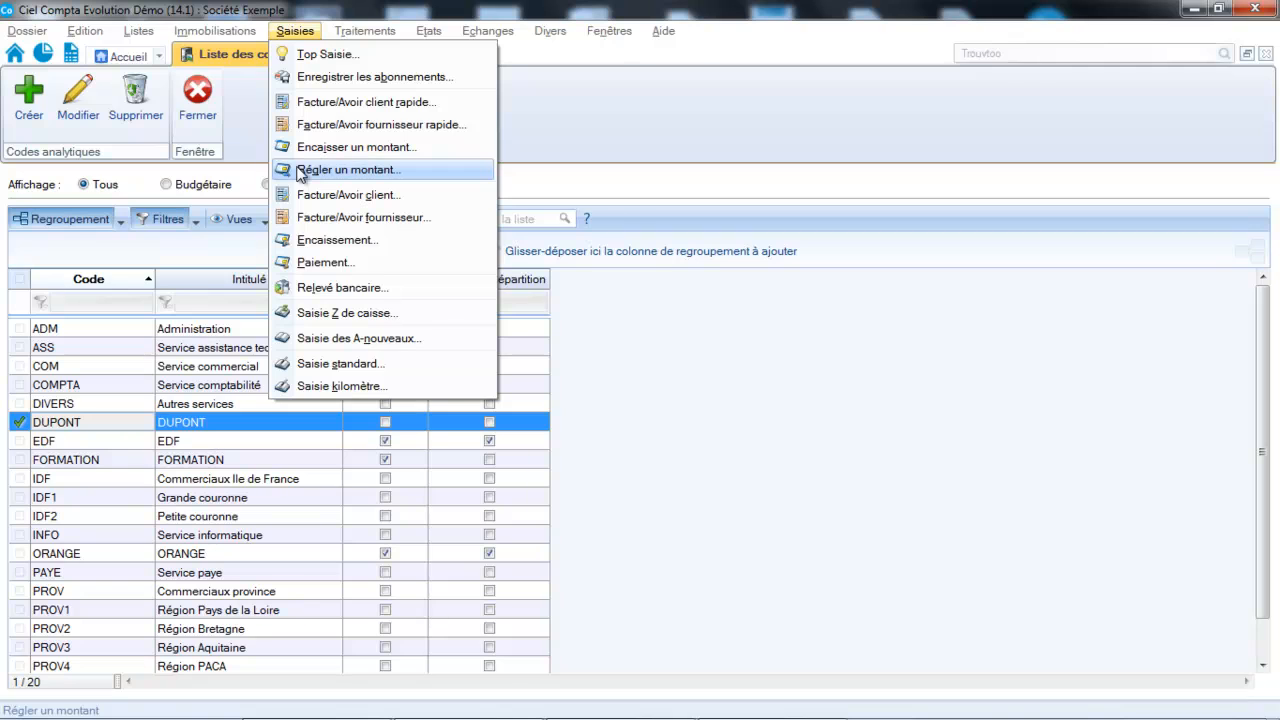
pyautogui.click(310, 216)
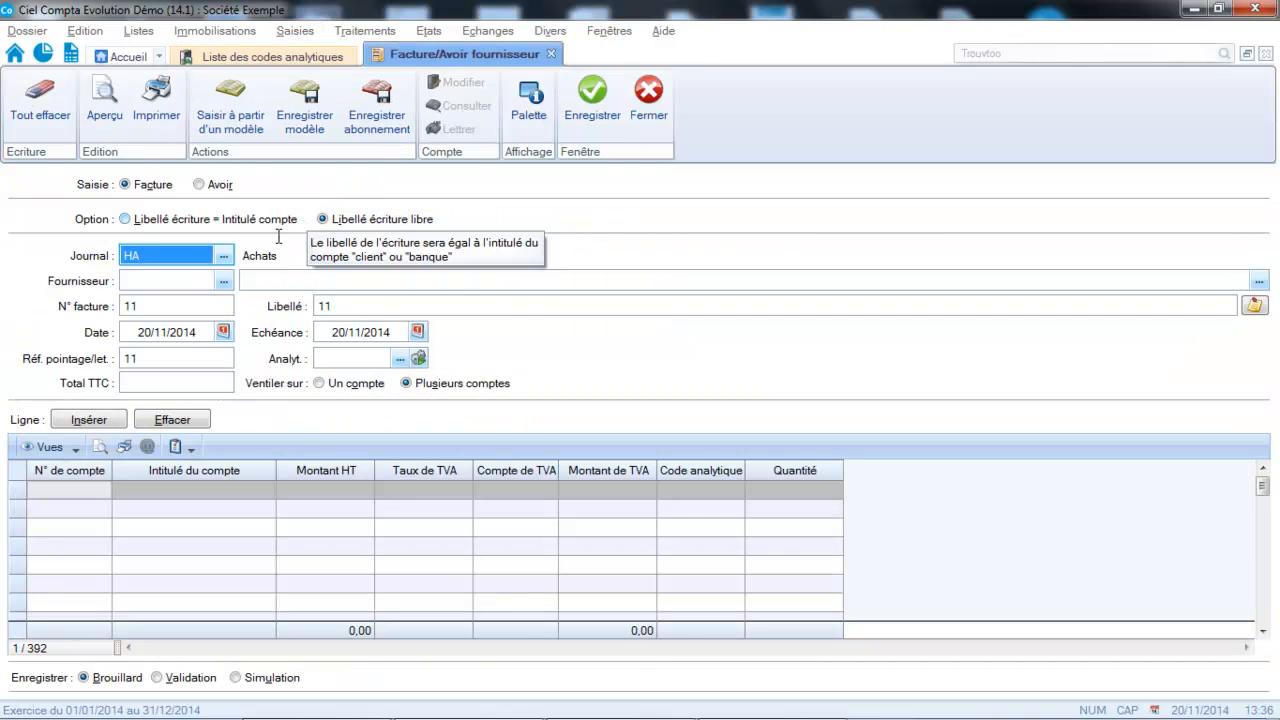
pyautogui.click(225, 283)
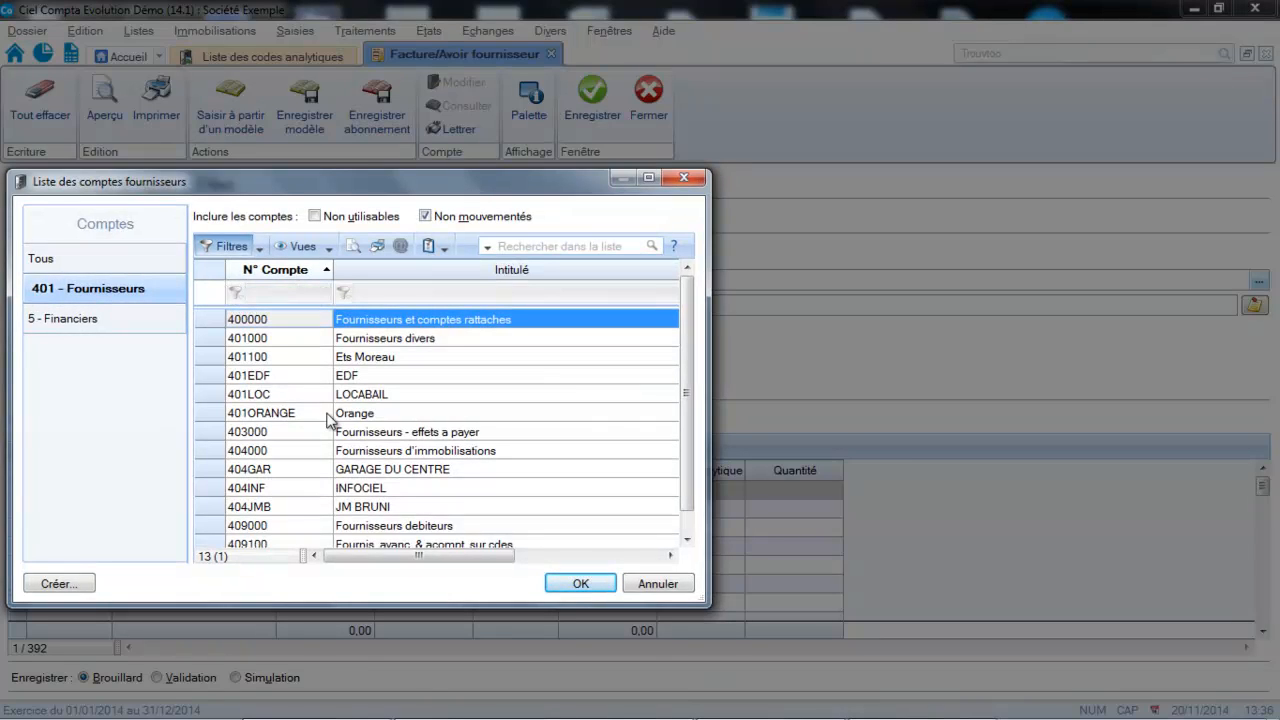
pyautogui.doubleClick(407, 356)
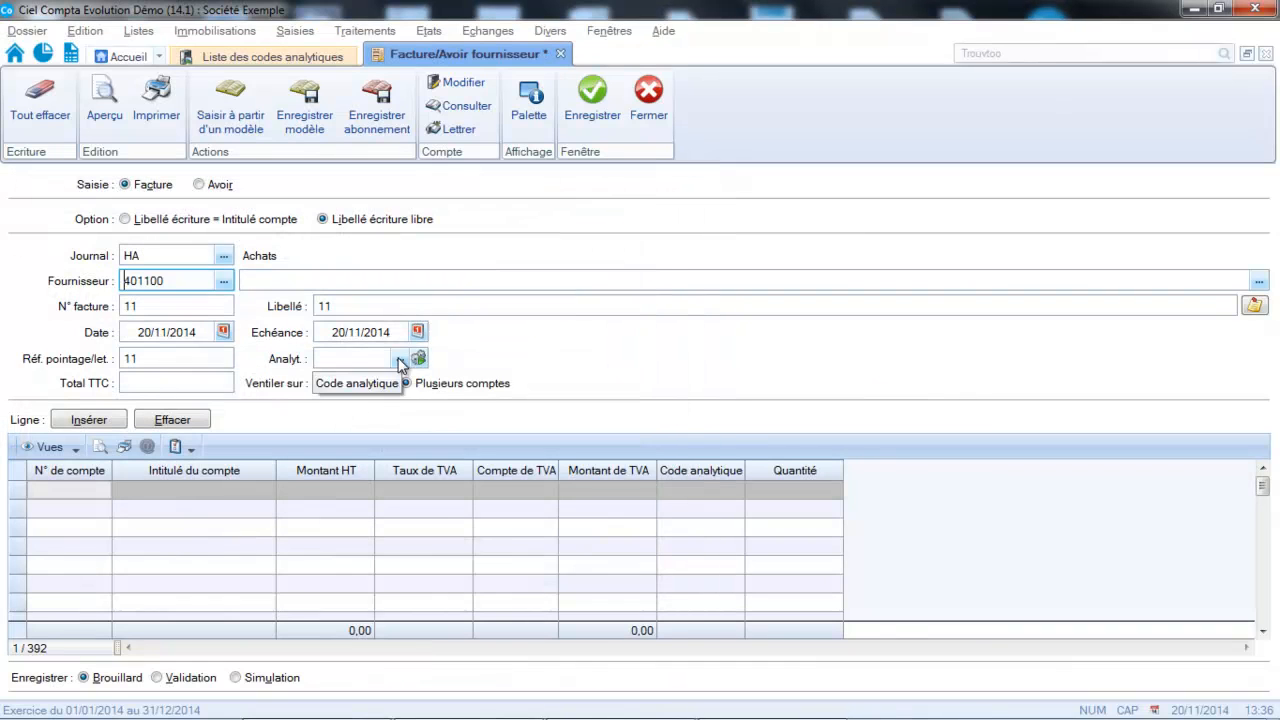
# Step: Replace the invoice's label with "Frais hotel"
pyautogui.click(391, 306)
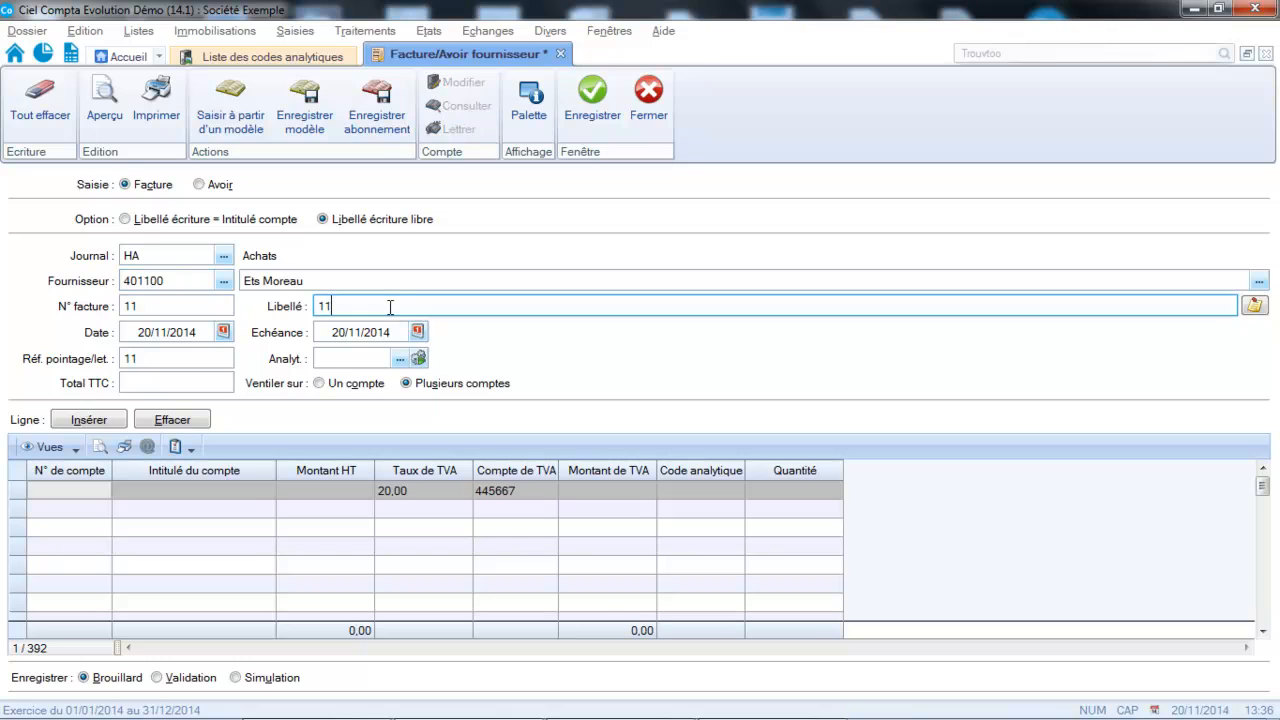
pyautogui.write('fRAI')
pyautogui.press('BackSpace')
pyautogui.press('BackSpace')
pyautogui.press('BackSpace')
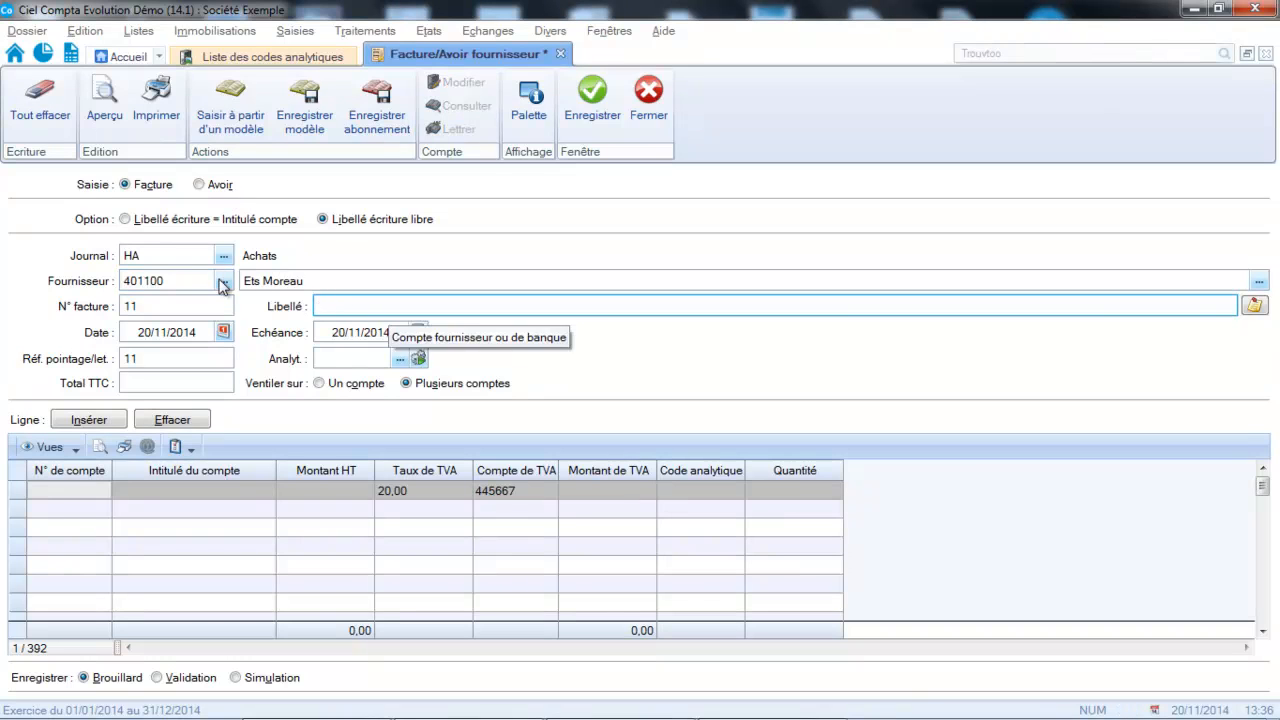
pyautogui.write('Fra')
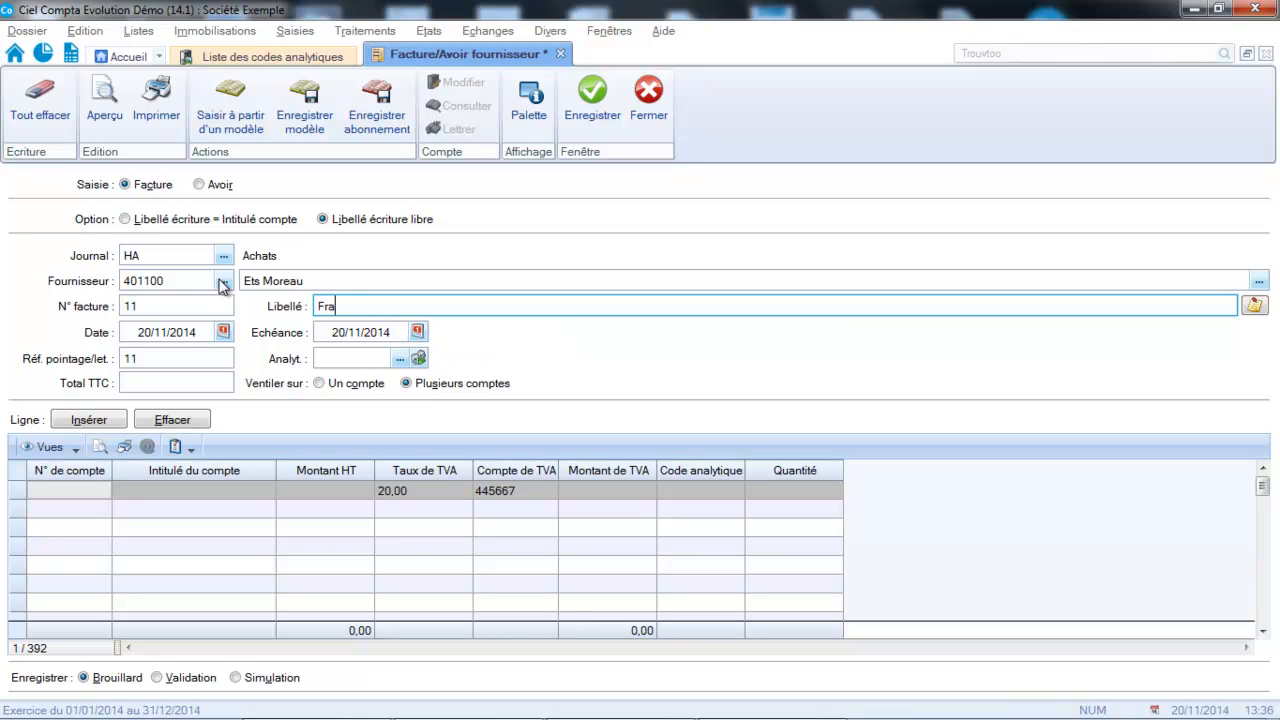
pyautogui.write('is hotel')
pyautogui.press('Tab')
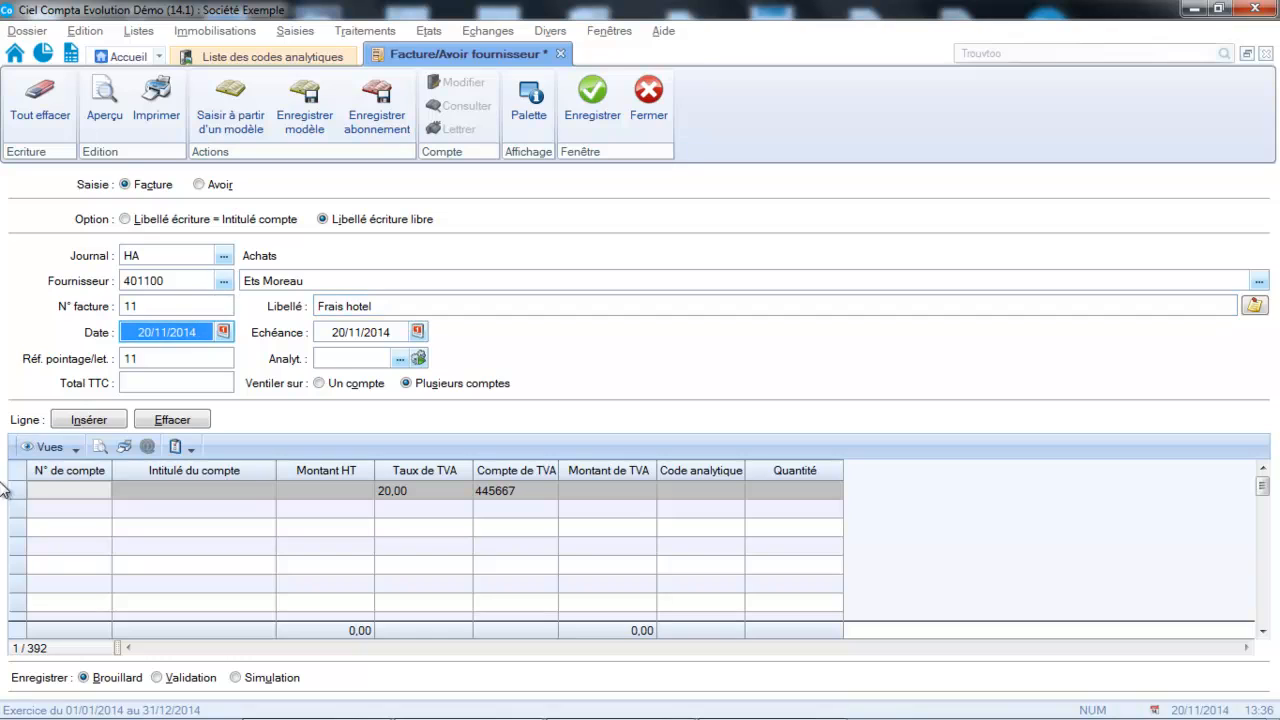
# Step: Set the invoice's total TTC to 60 and allocate the first line to account 625000
pyautogui.click(196, 387)
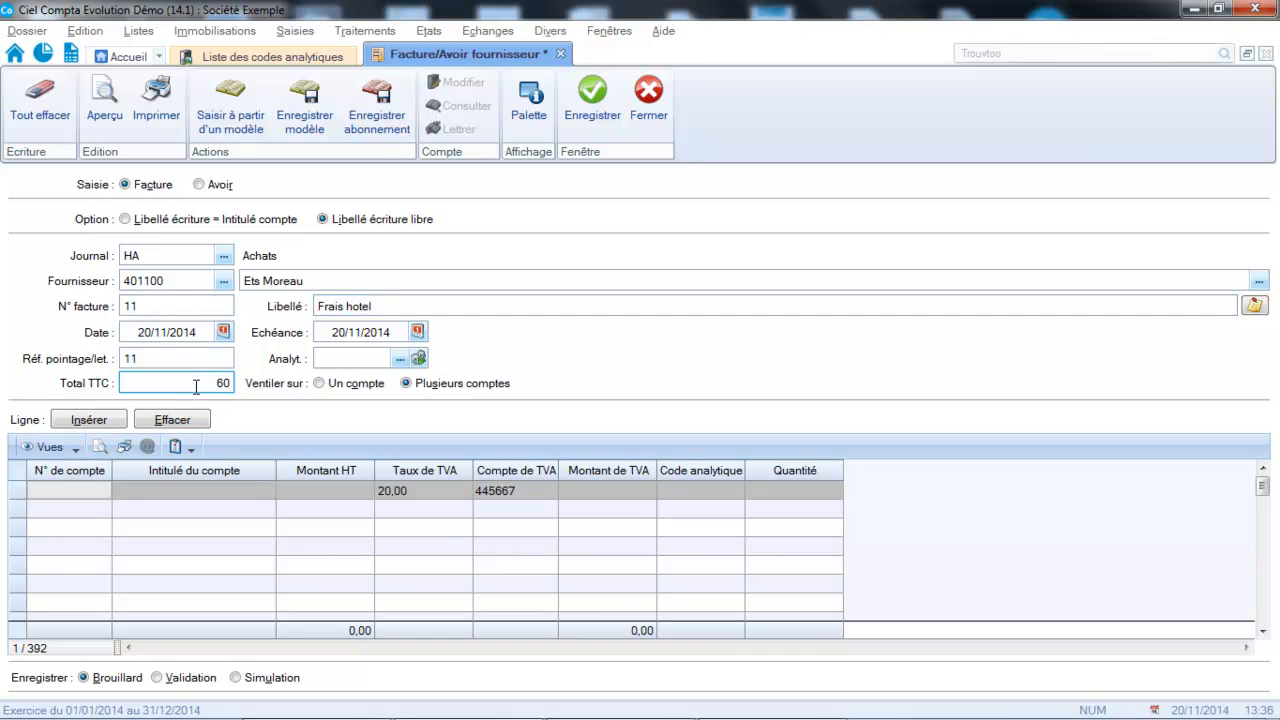
pyautogui.press('Tab')
pyautogui.write('626')
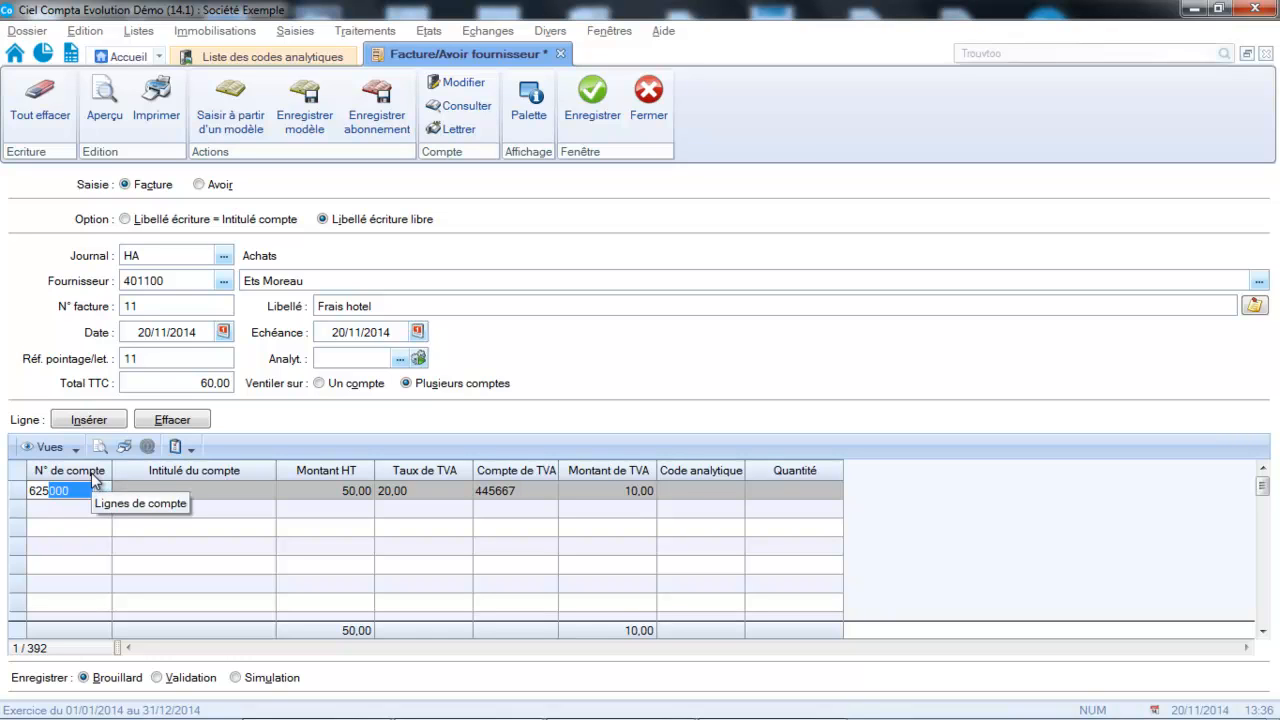
pyautogui.press('Tab')
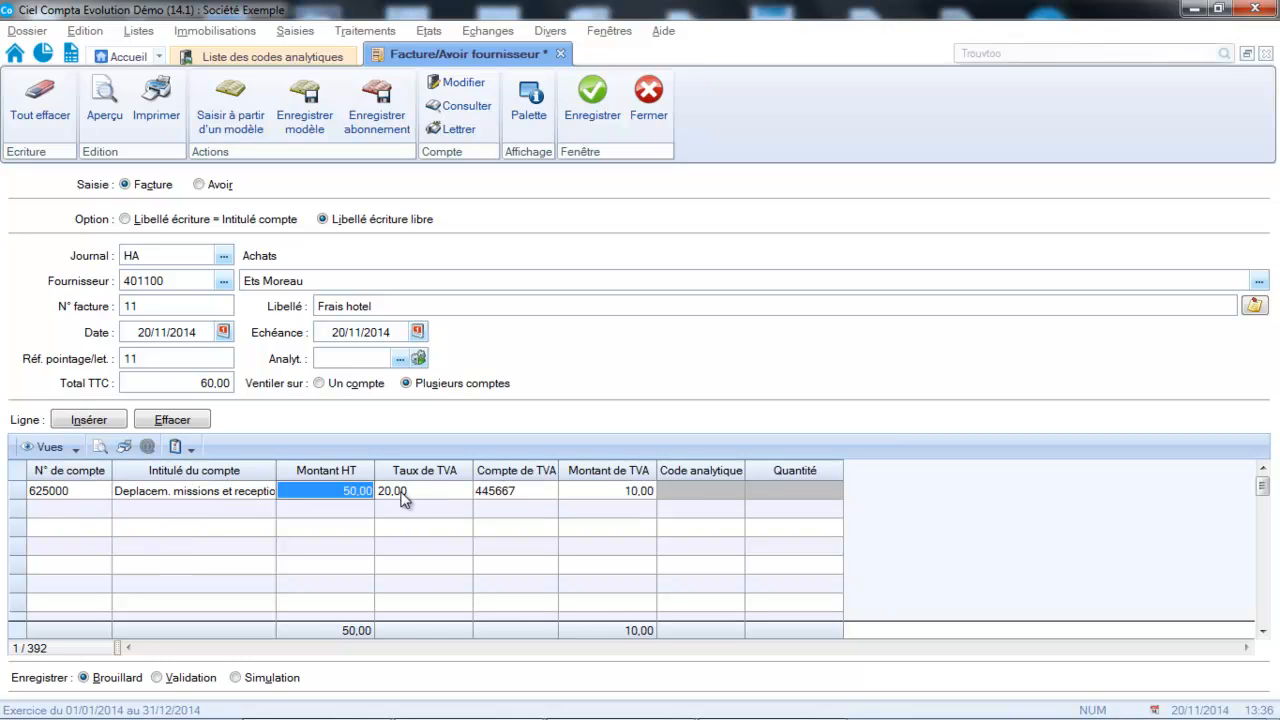
# Step: Assign the new surname analytic code to the line of account 625000 and save the hotel invoice
pyautogui.click(687, 488)
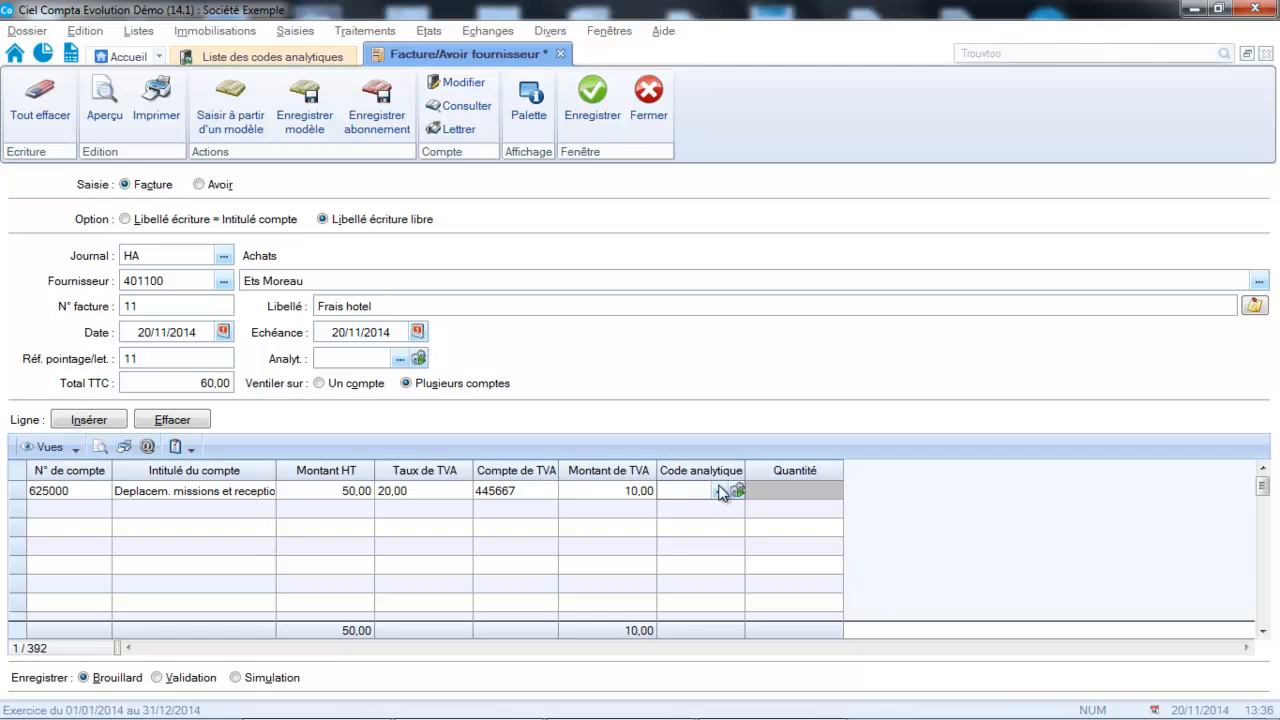
pyautogui.click(719, 489)
pyautogui.doubleClick(258, 382)
pyautogui.click(91, 514)
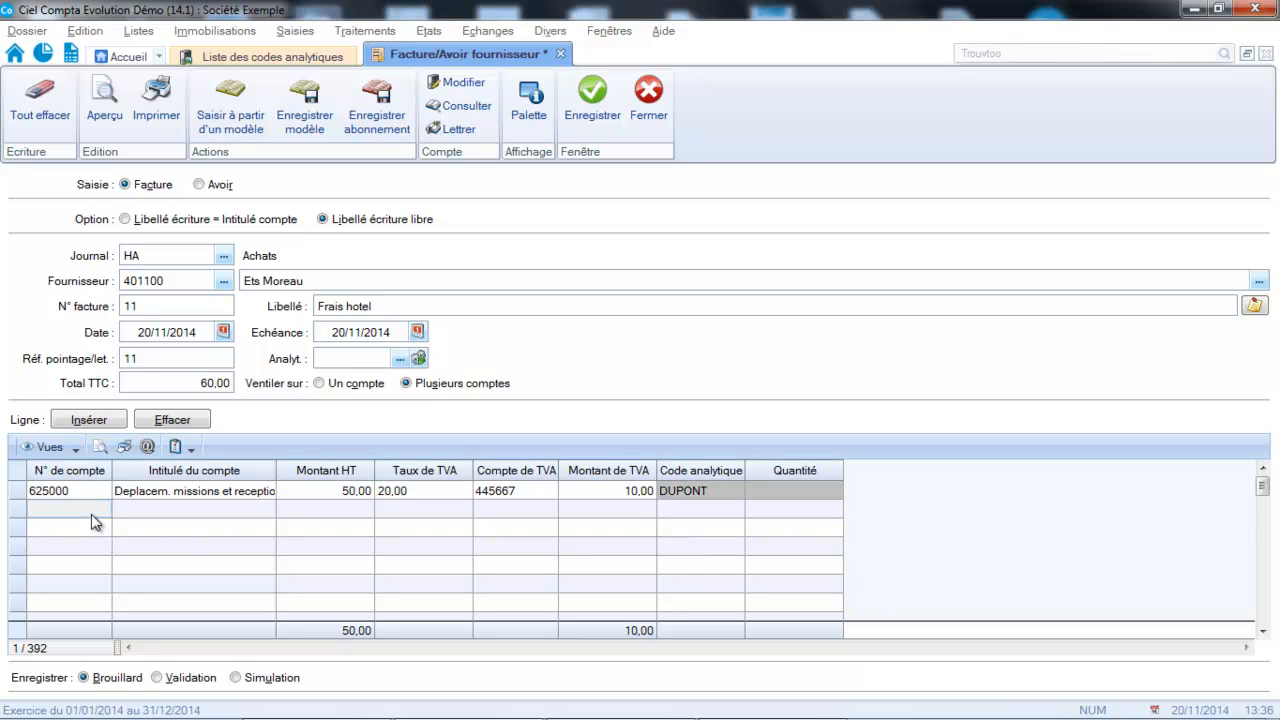
pyautogui.click(575, 109)
# Step: Enter a supplier invoice for 401000 Fournisseurs divers with the label "Frais de restaurant" and a total TTC of 20
pyautogui.click(166, 281)
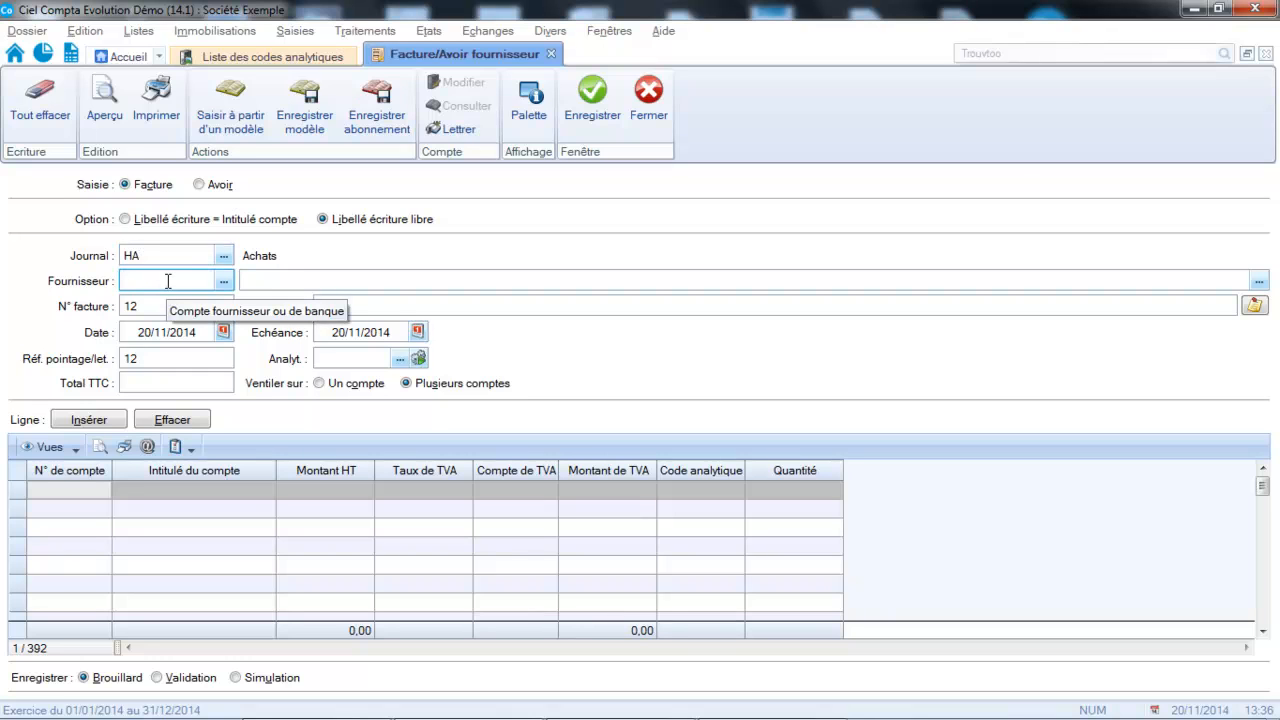
pyautogui.click(223, 282)
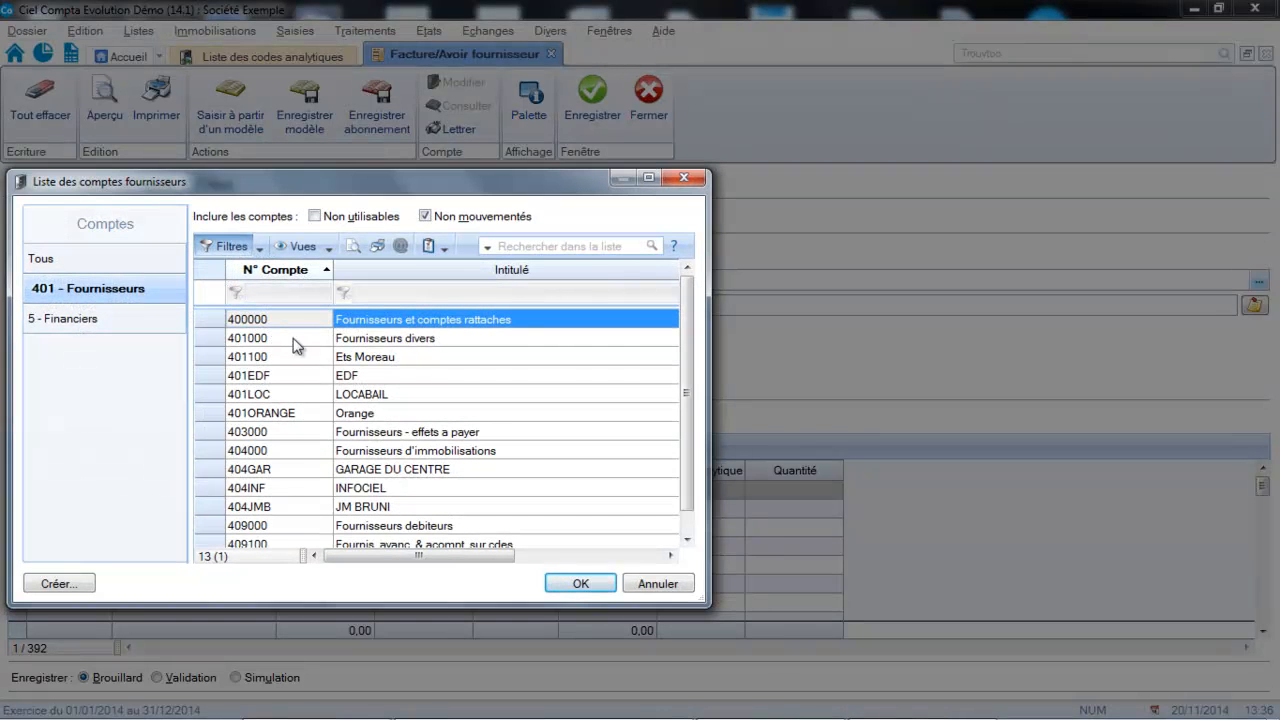
pyautogui.doubleClick(318, 336)
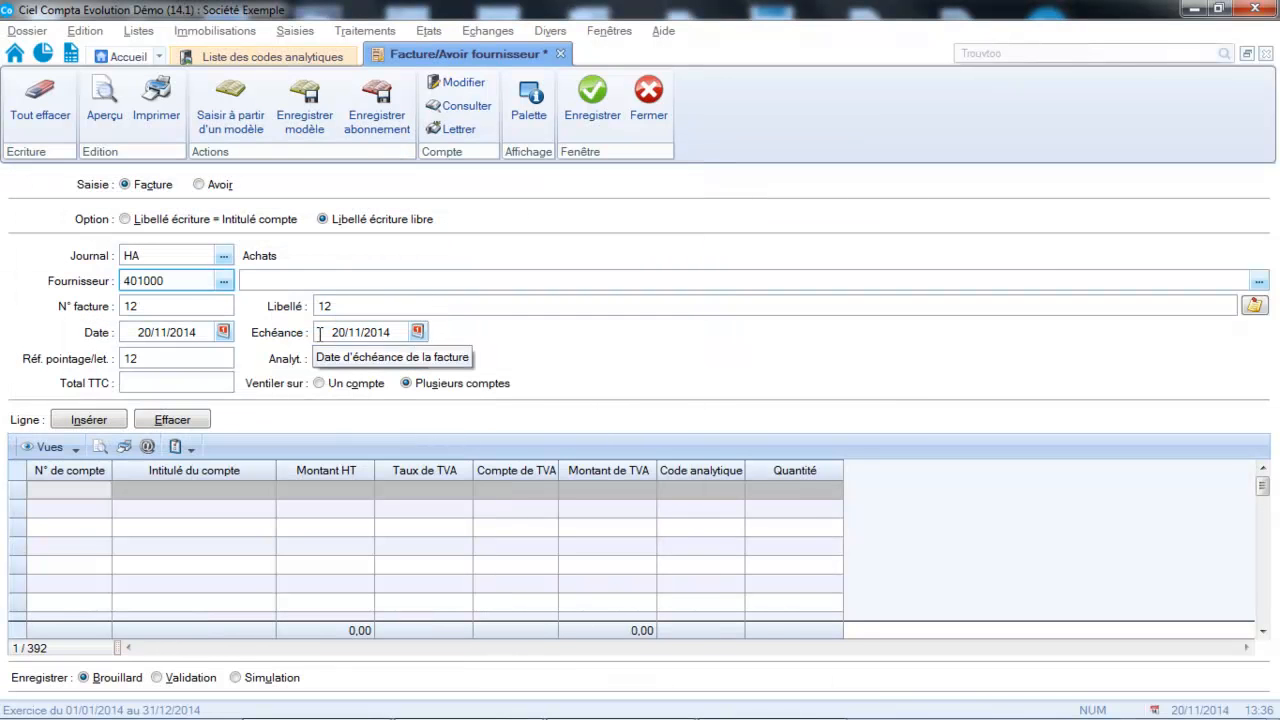
pyautogui.press('Tab')
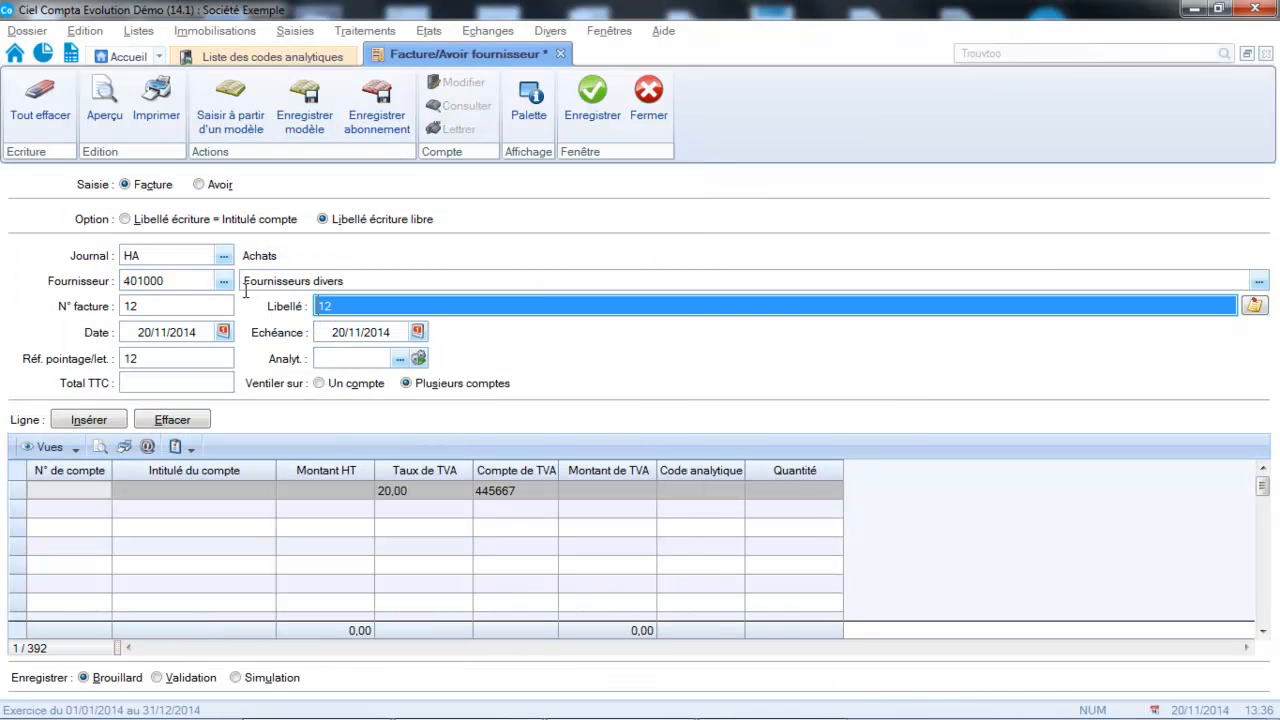
pyautogui.write('Frais de restau')
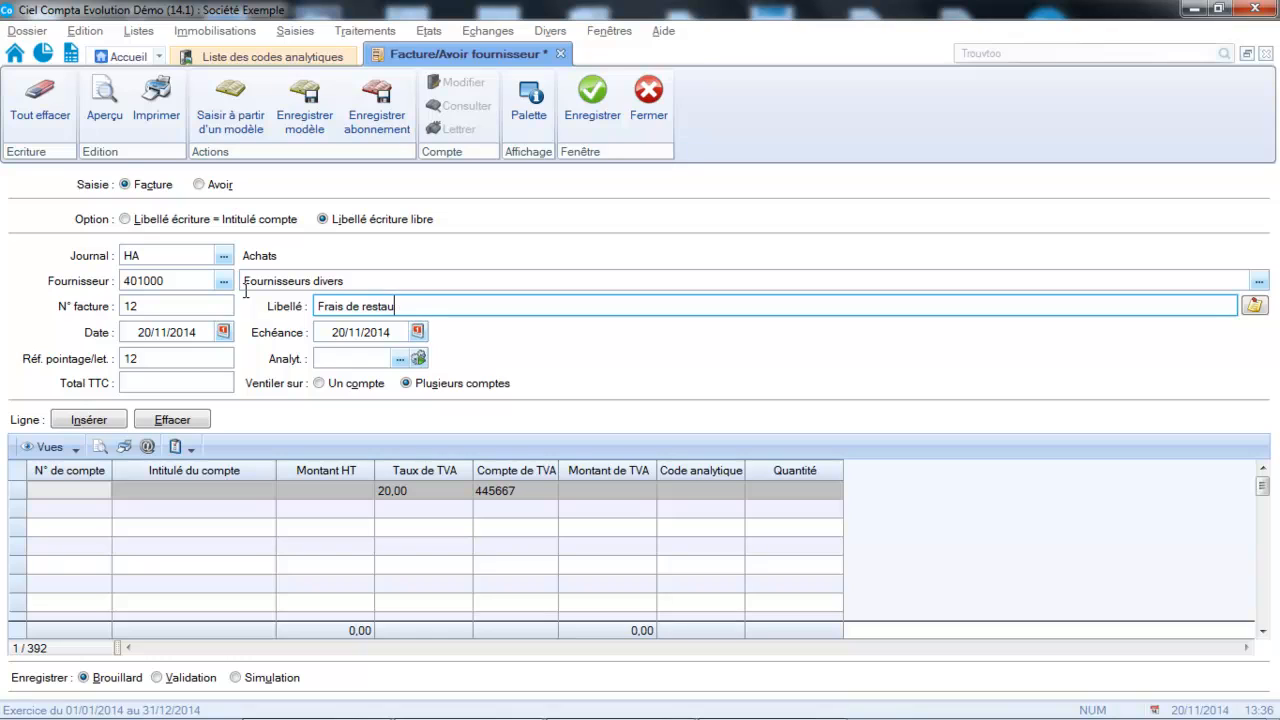
pyautogui.write('rant')
pyautogui.press('Tab')
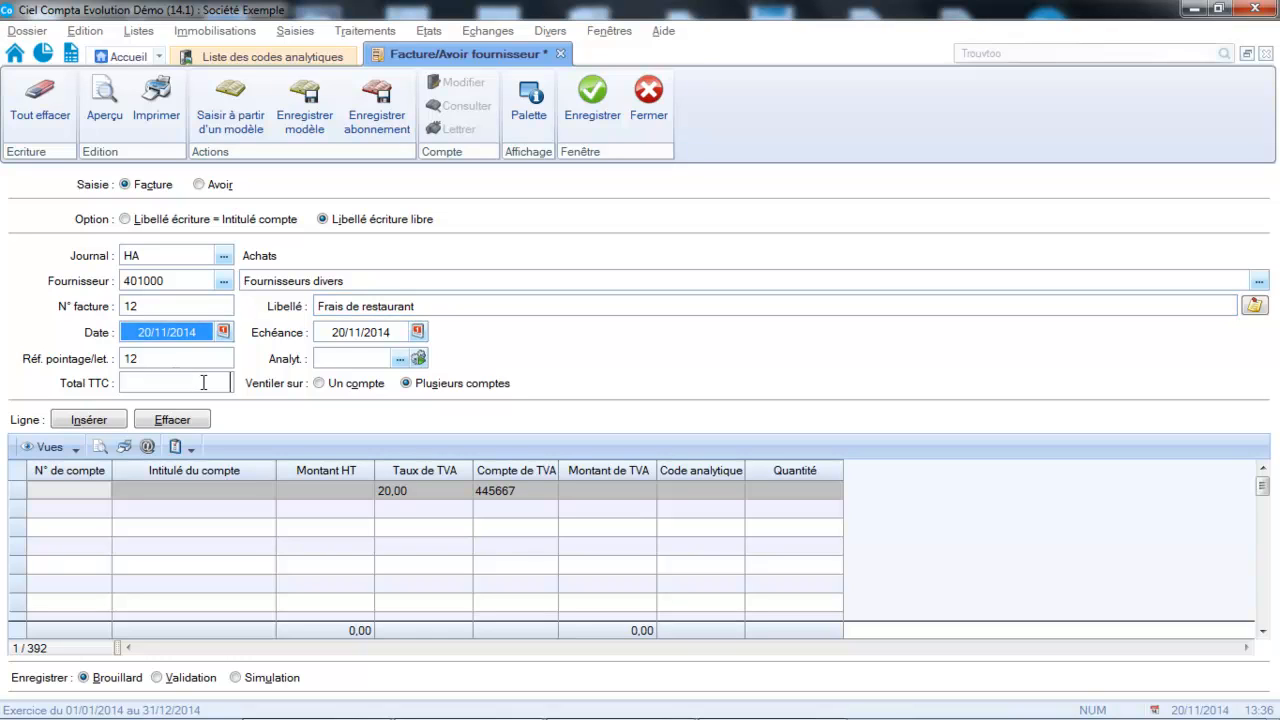
pyautogui.click(203, 382)
pyautogui.write('20')
pyautogui.press('Tab')
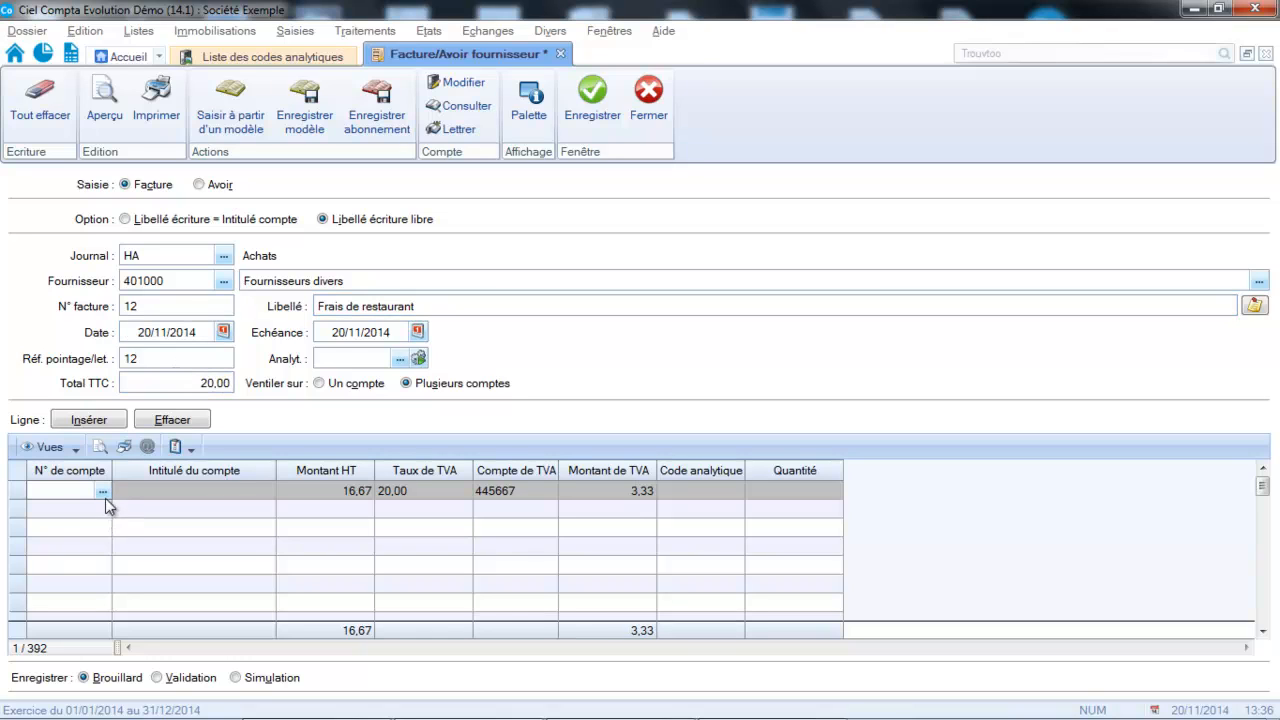
# Step: Search the expense accounts for 625 and allocate the first invoice line to account 625600 Missions
pyautogui.click(104, 490)
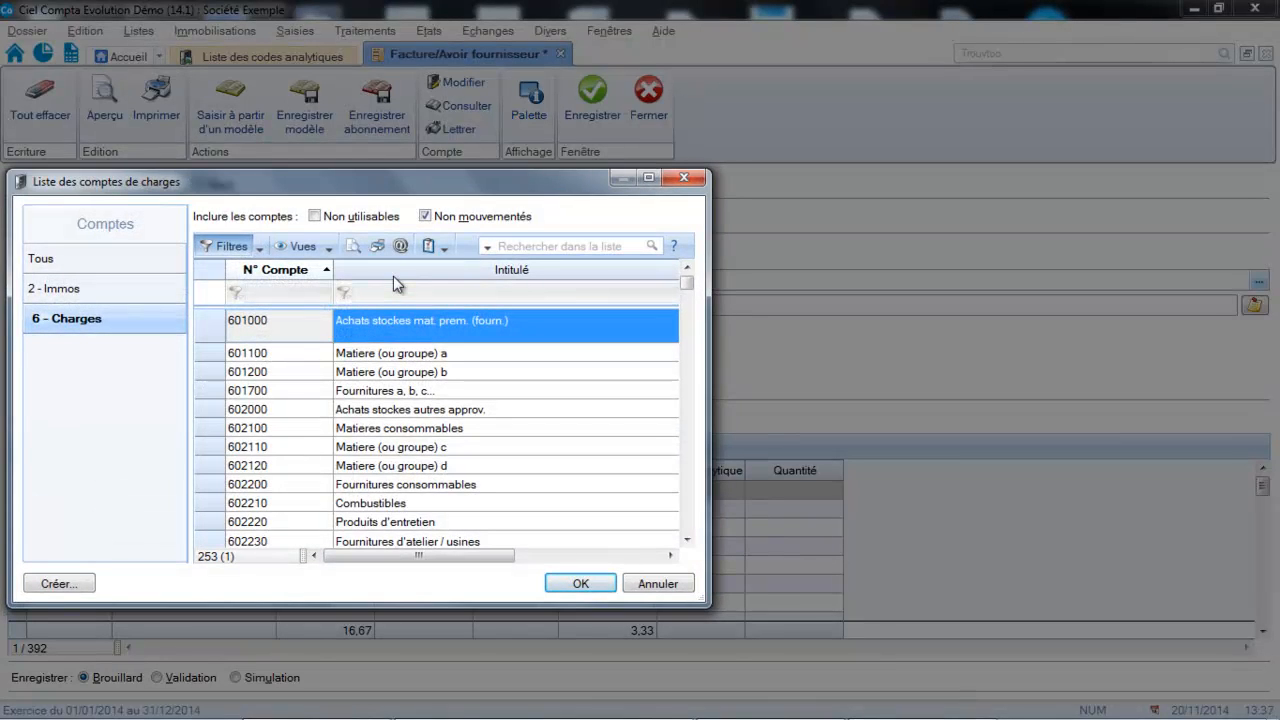
pyautogui.click(532, 246)
pyautogui.write('625')
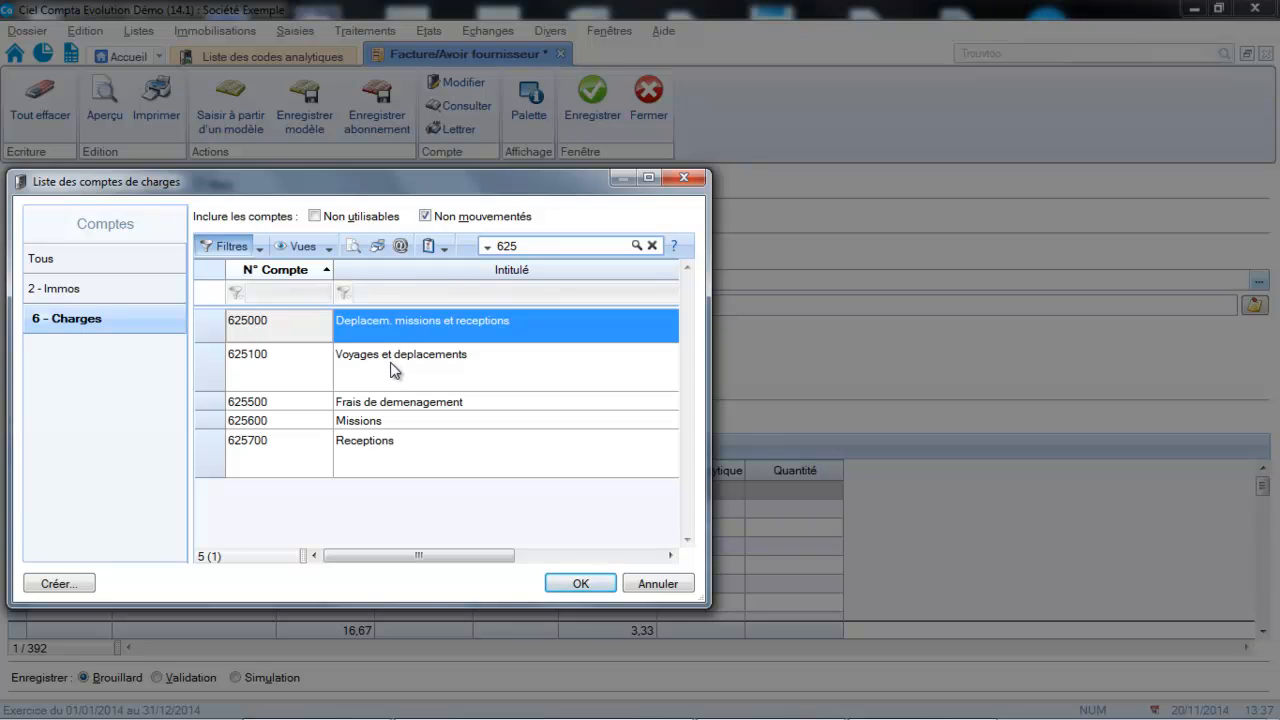
pyautogui.doubleClick(379, 424)
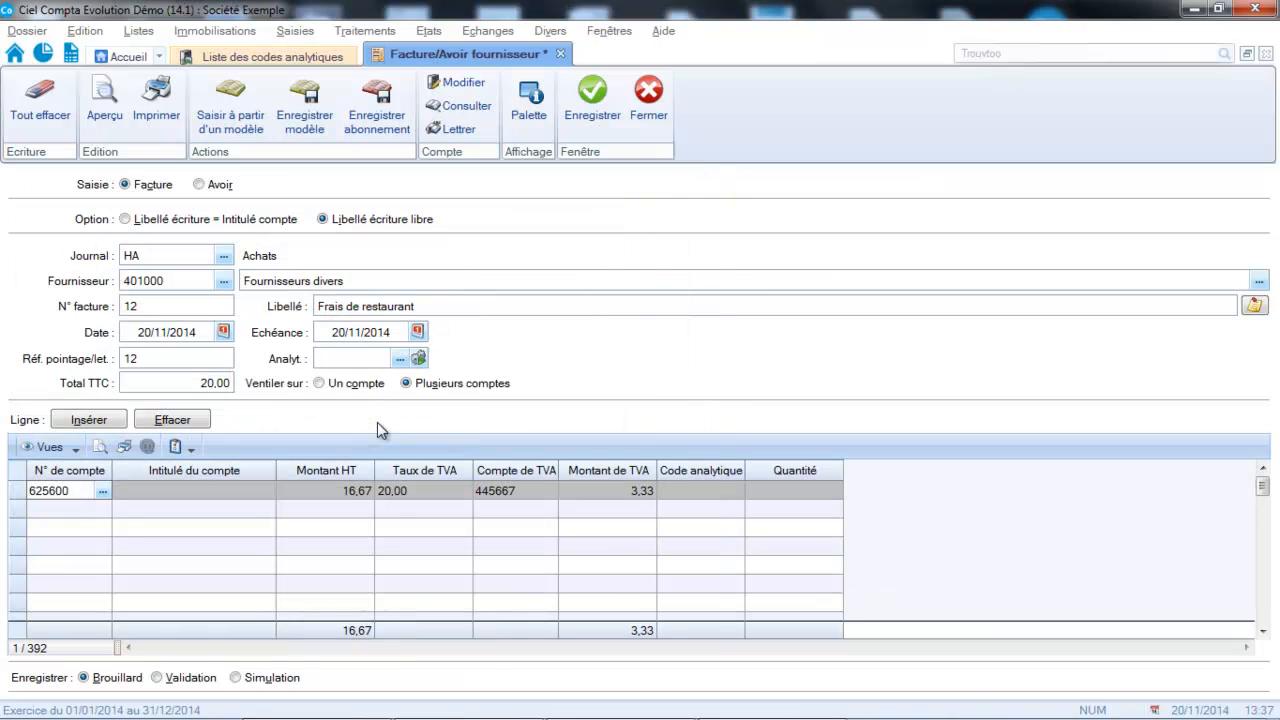
pyautogui.press('Tab')
# Step: Assign the surname analytic code to the line of account 625600 and save the restaurant invoice
pyautogui.press('Tab')
pyautogui.press('Tab')
pyautogui.press('Tab')
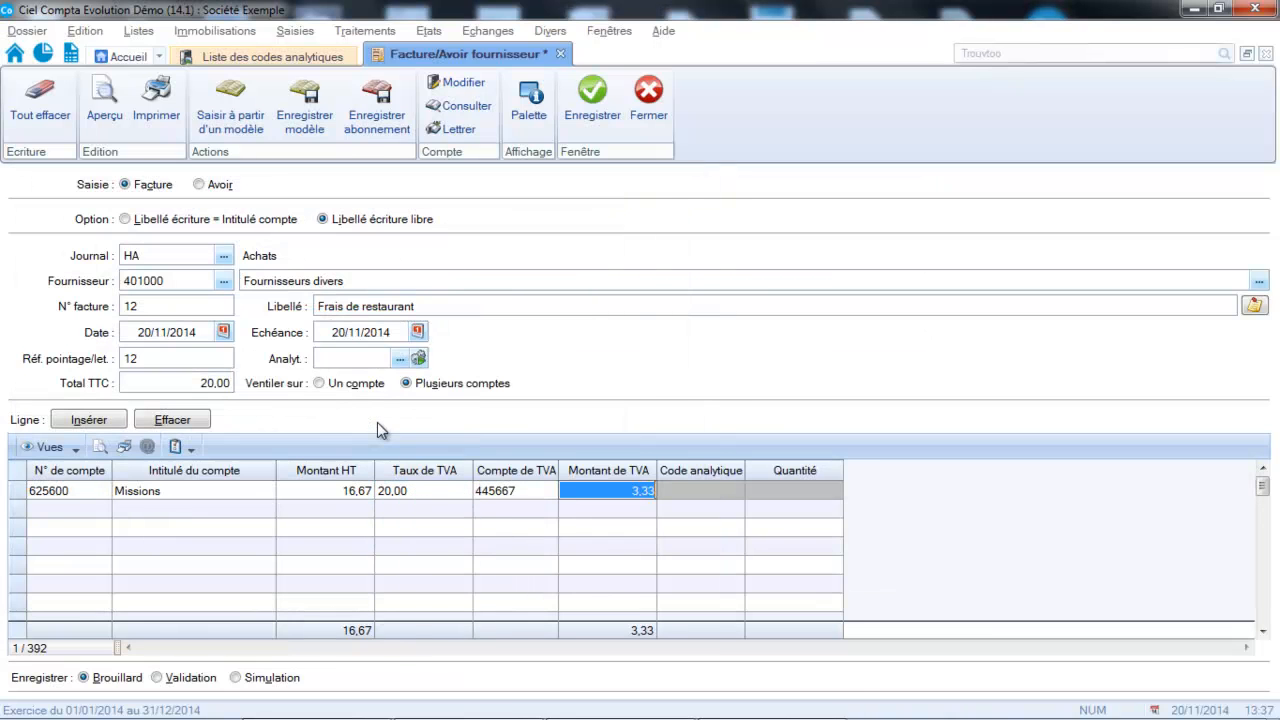
pyautogui.press('Tab')
pyautogui.click(708, 490)
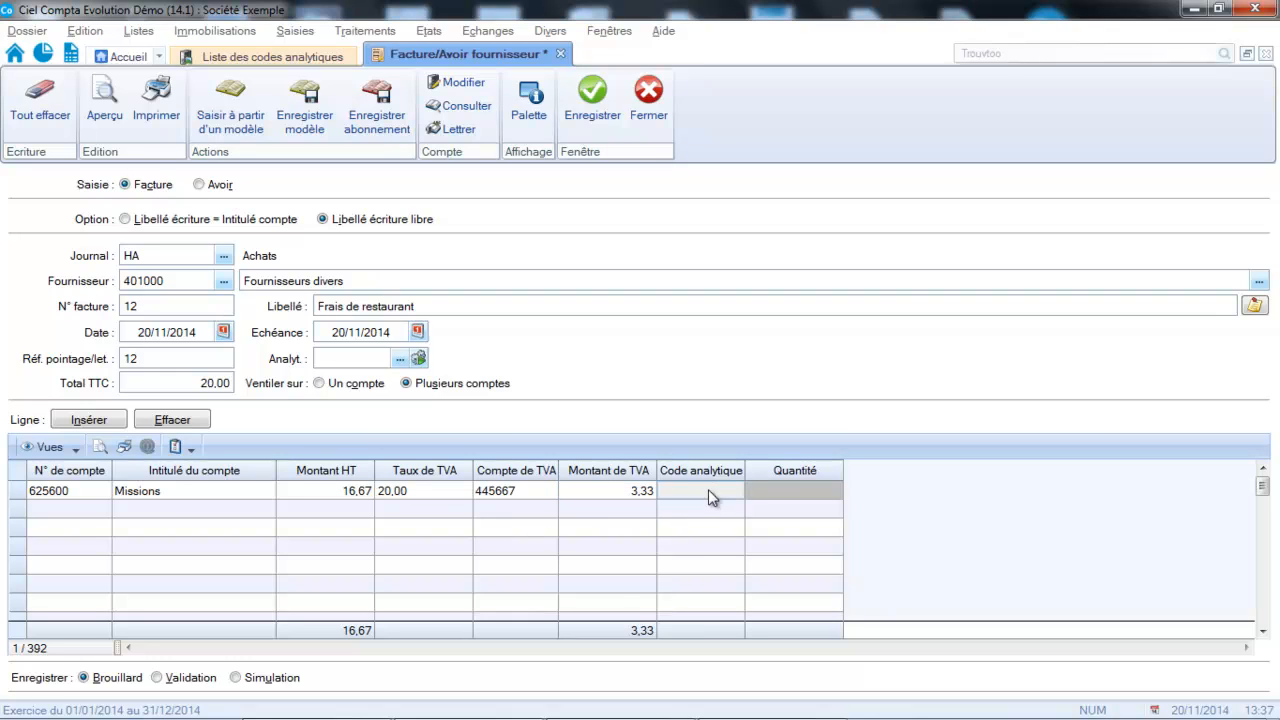
pyautogui.click(718, 491)
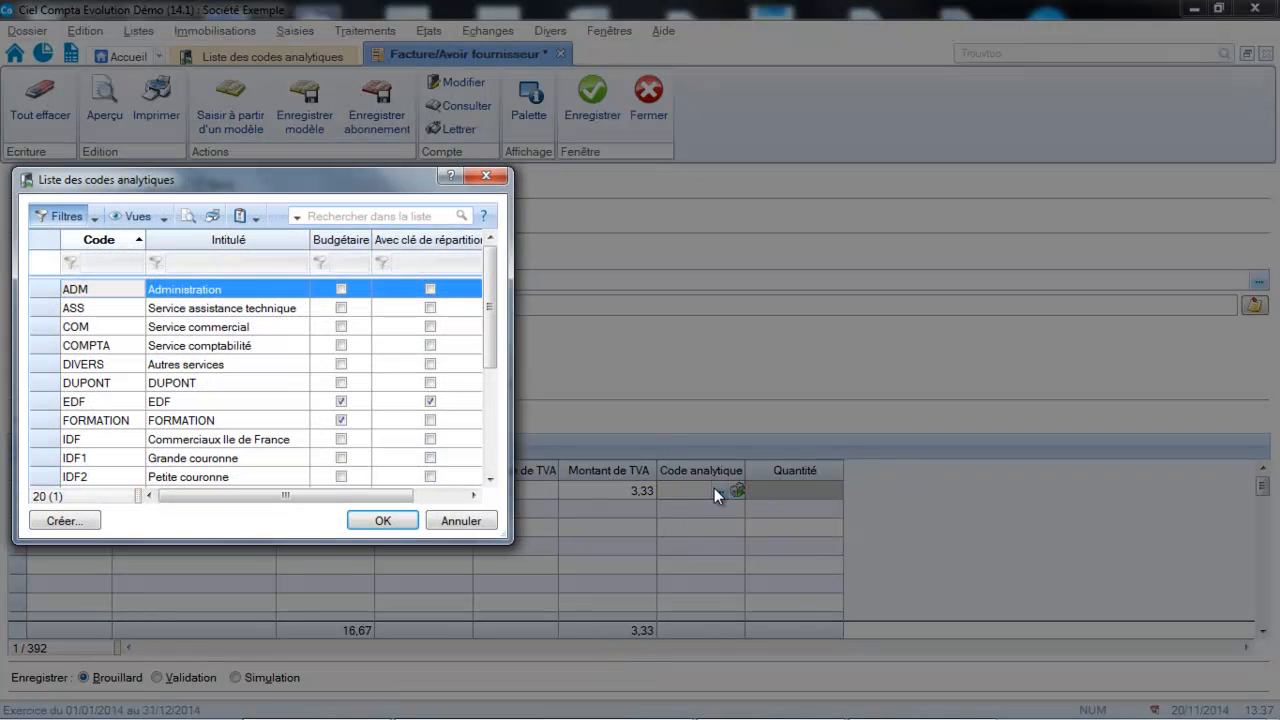
pyautogui.doubleClick(176, 383)
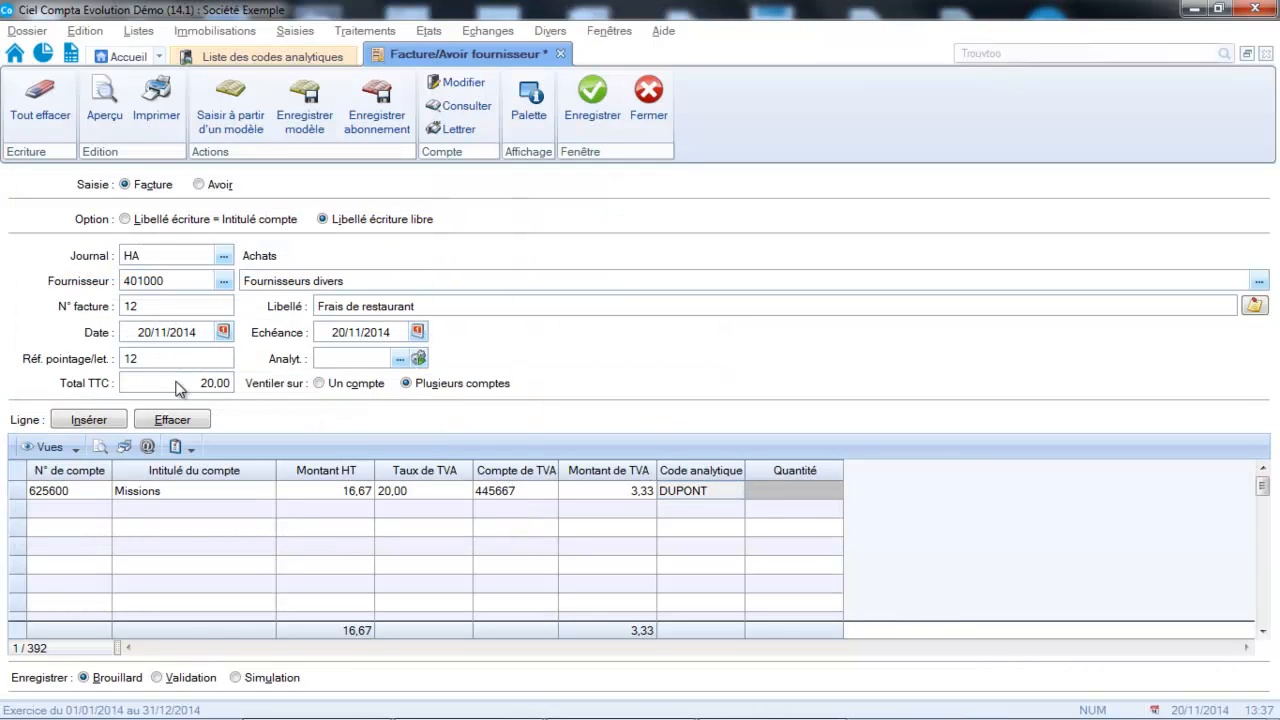
pyautogui.click(593, 100)
pyautogui.click(295, 31)
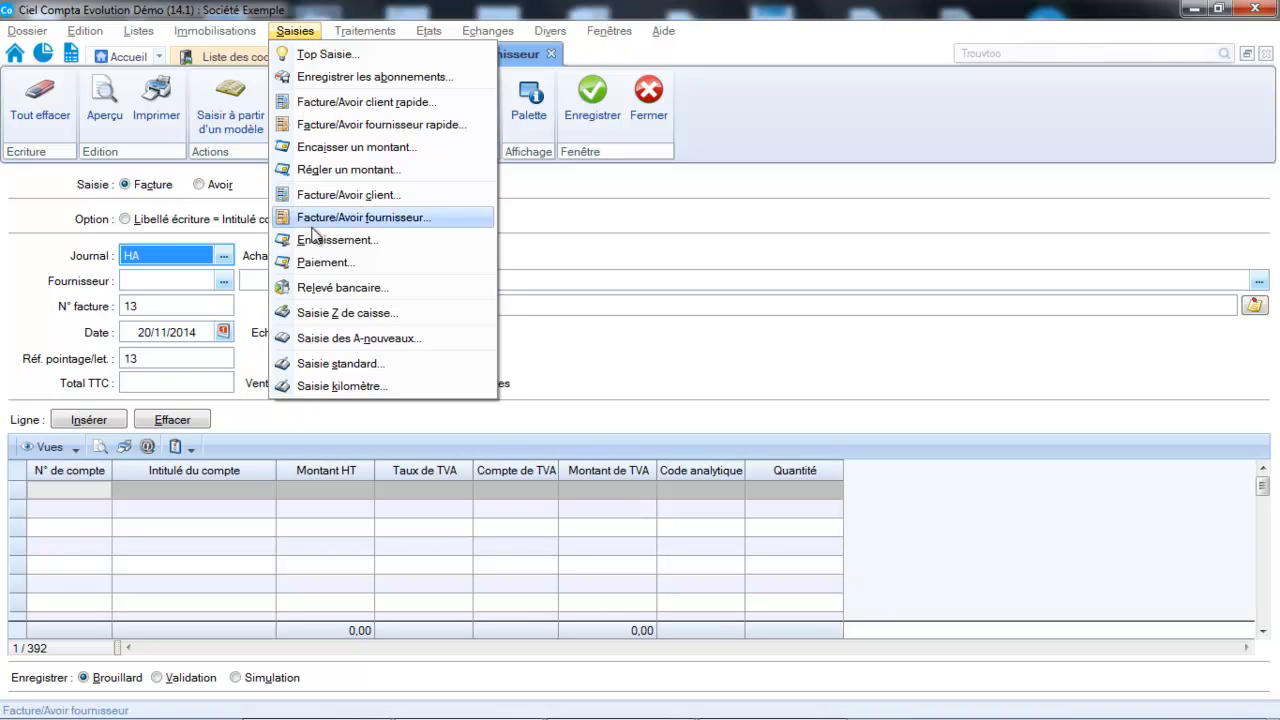
# Step: Enter a customer invoice for 411DUP Ets Dupond labelled "Formation" with a total TTC of 400, allocated to account 706000
pyautogui.click(334, 196)
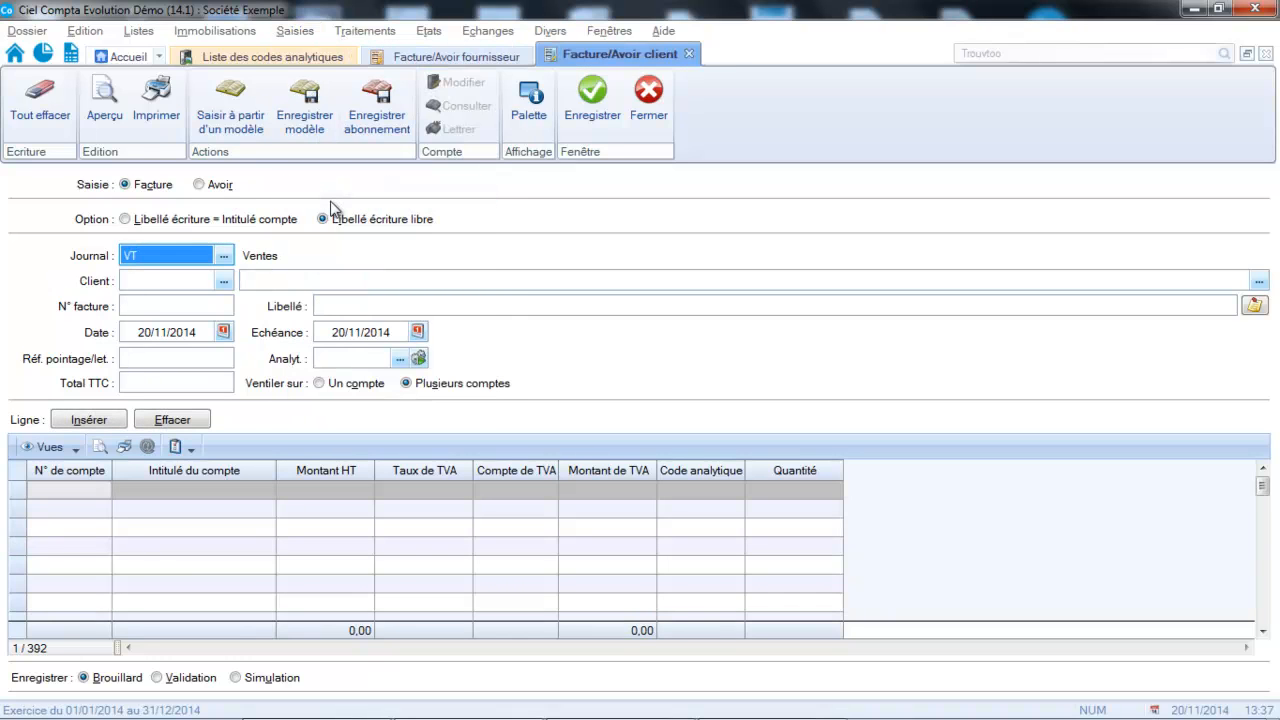
pyautogui.click(223, 281)
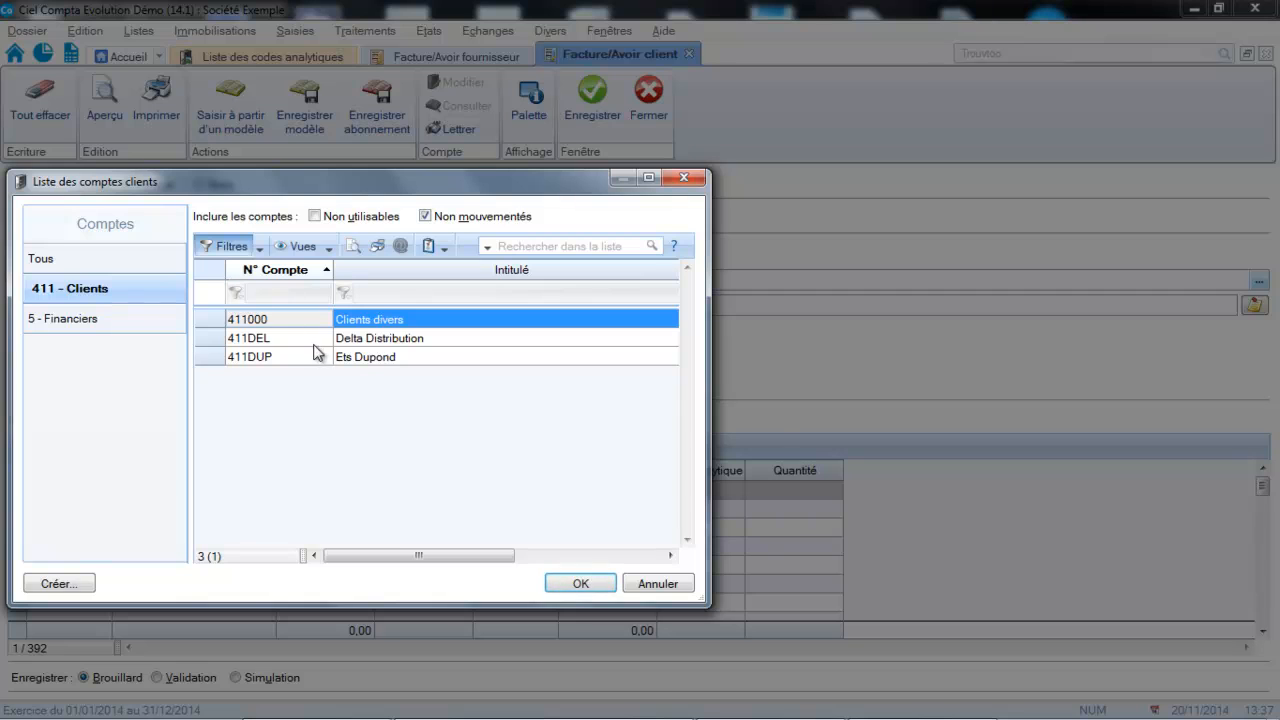
pyautogui.doubleClick(317, 356)
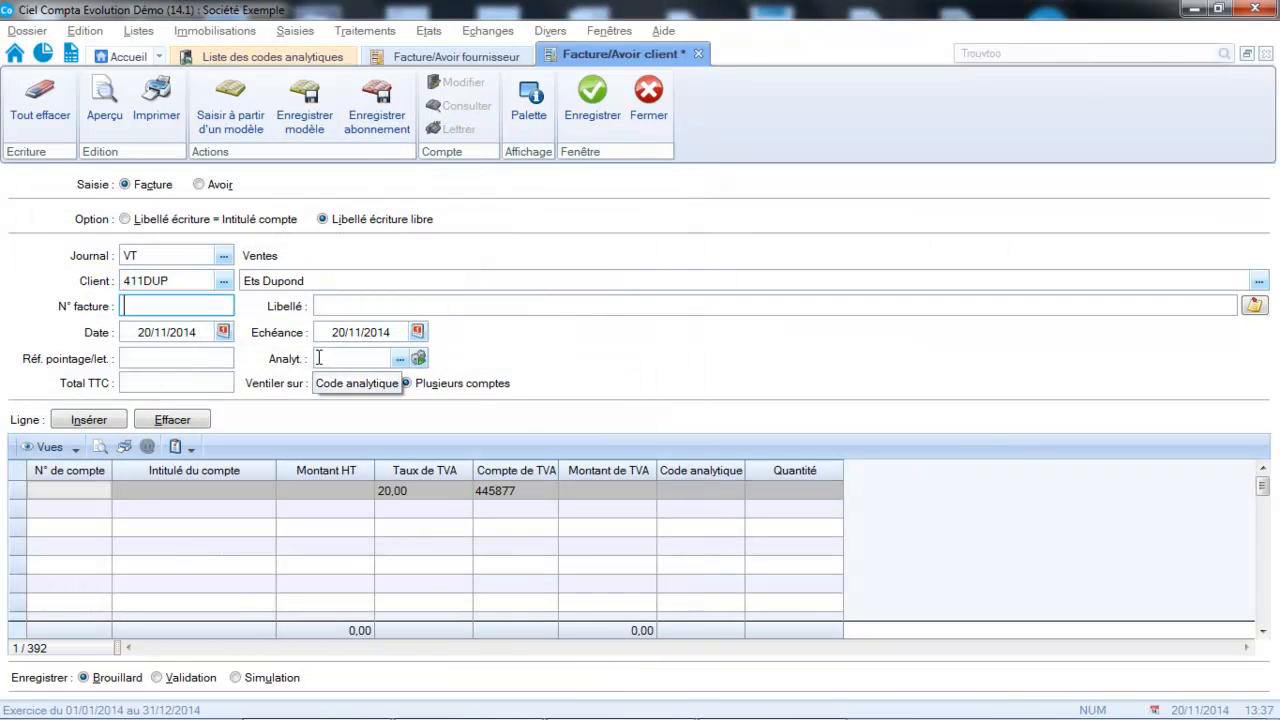
pyautogui.click(338, 306)
pyautogui.write('Formation')
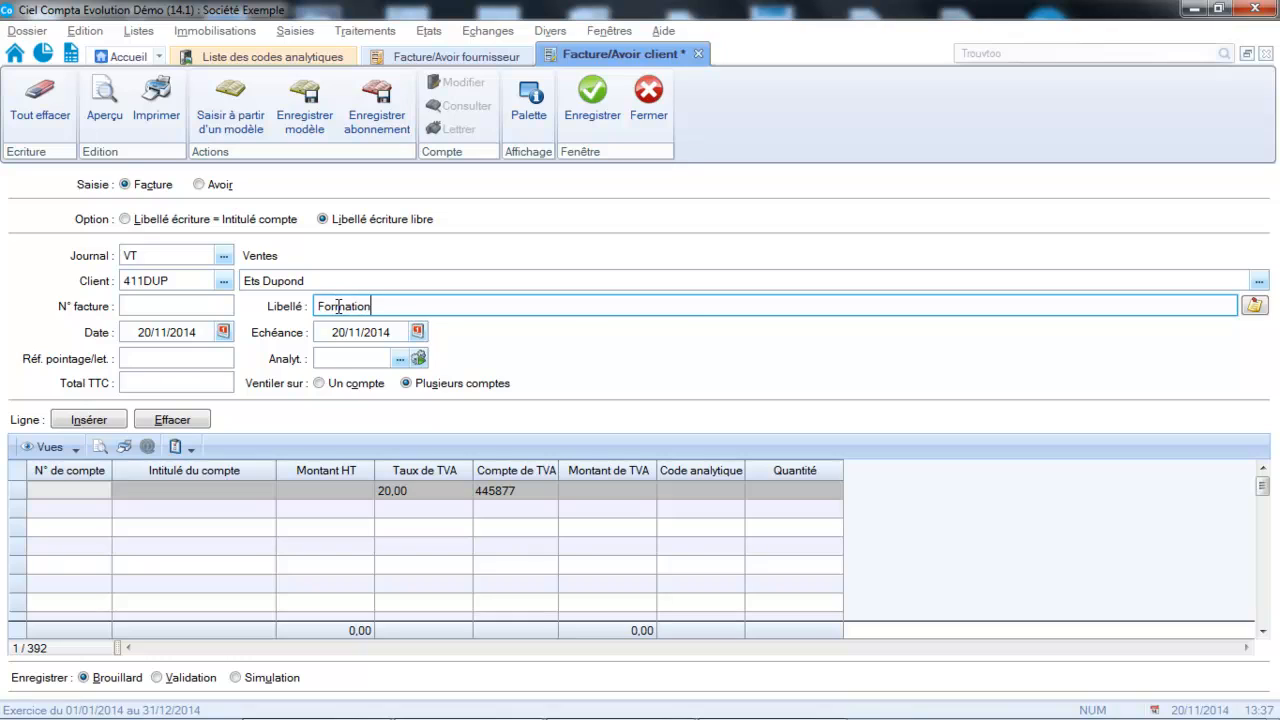
pyautogui.press('Tab')
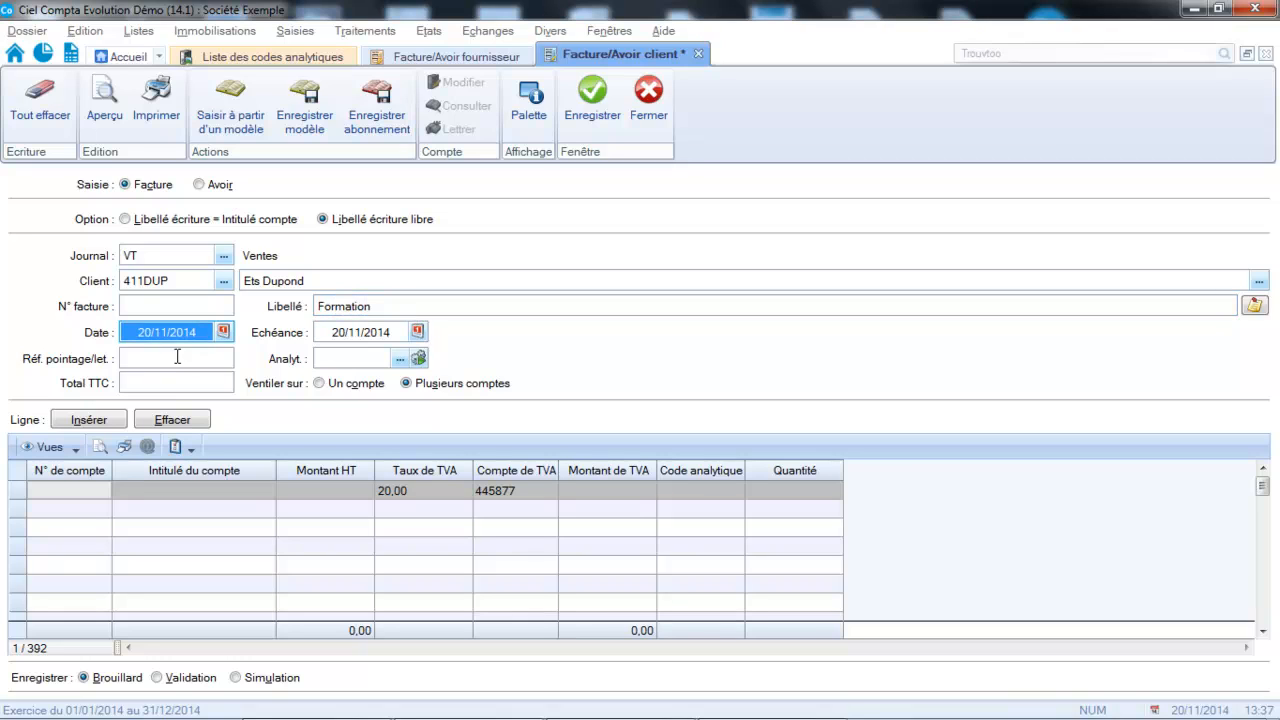
pyautogui.click(209, 382)
pyautogui.write('400')
pyautogui.press('Tab')
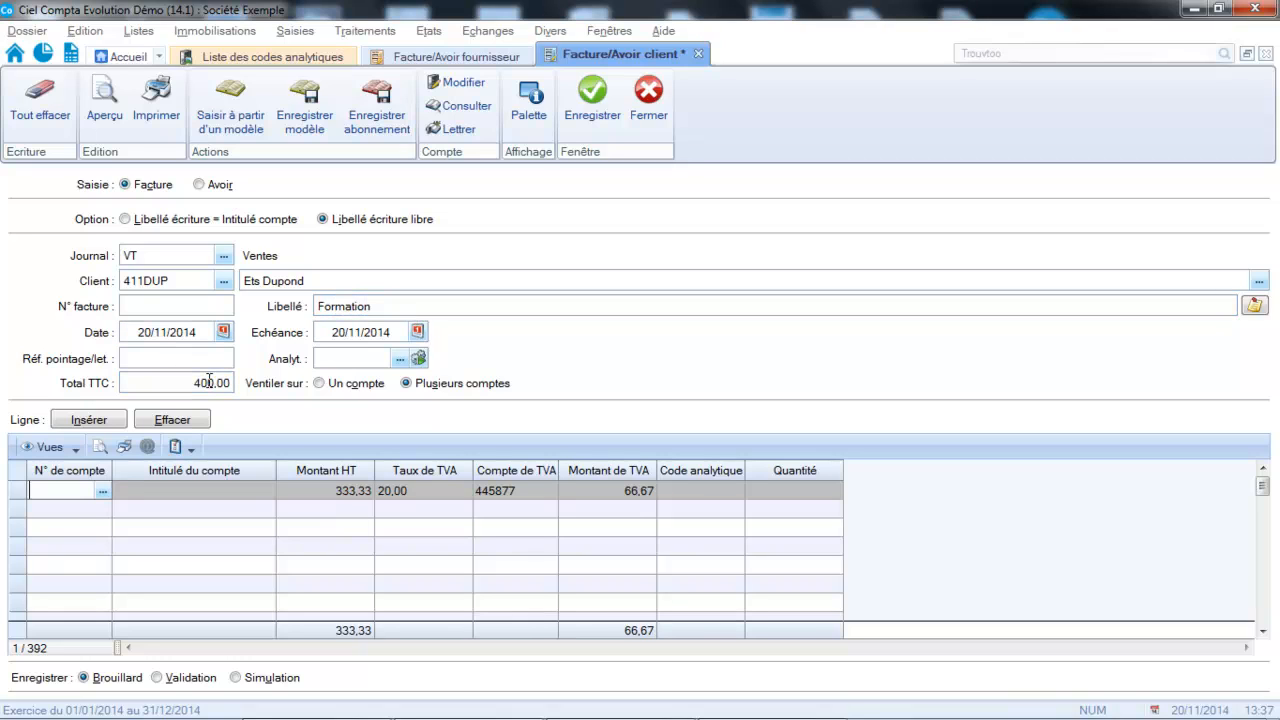
pyautogui.write('706000')
pyautogui.press('Tab')
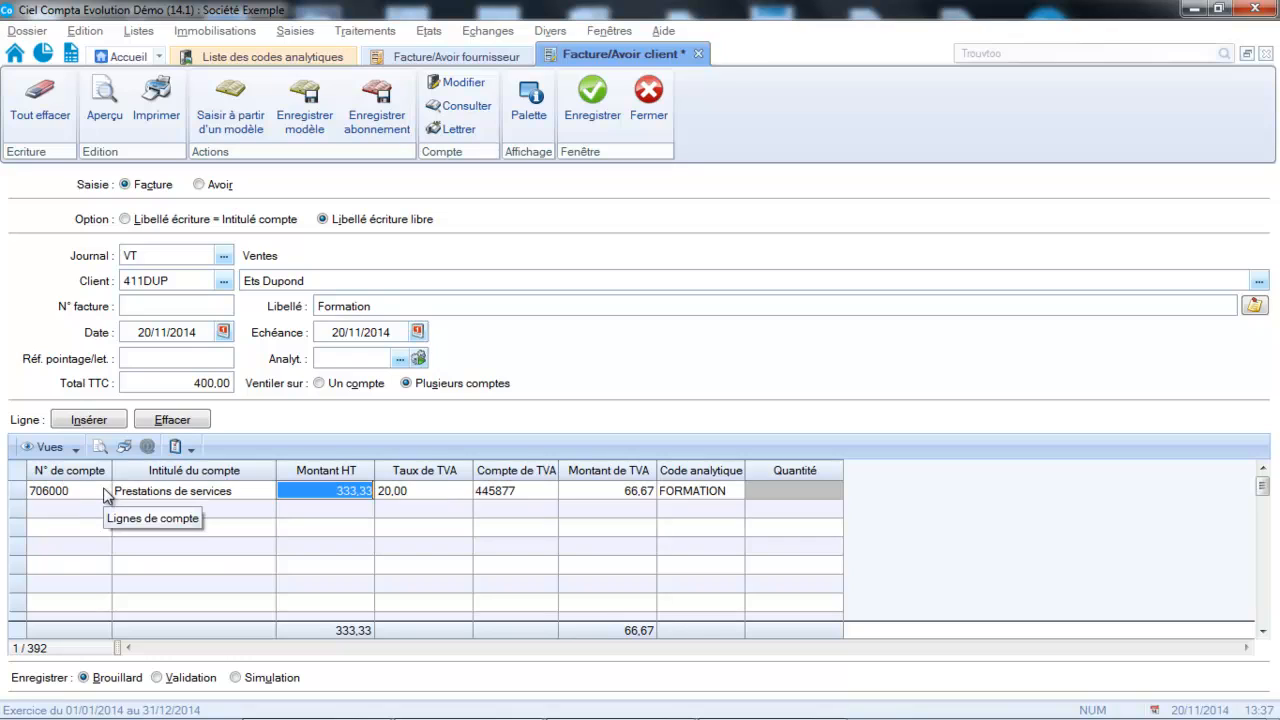
# Step: Replace the FORMATION analytic code on the line of account 706000 with the surname analytic code and save the customer invoice
pyautogui.click(694, 494)
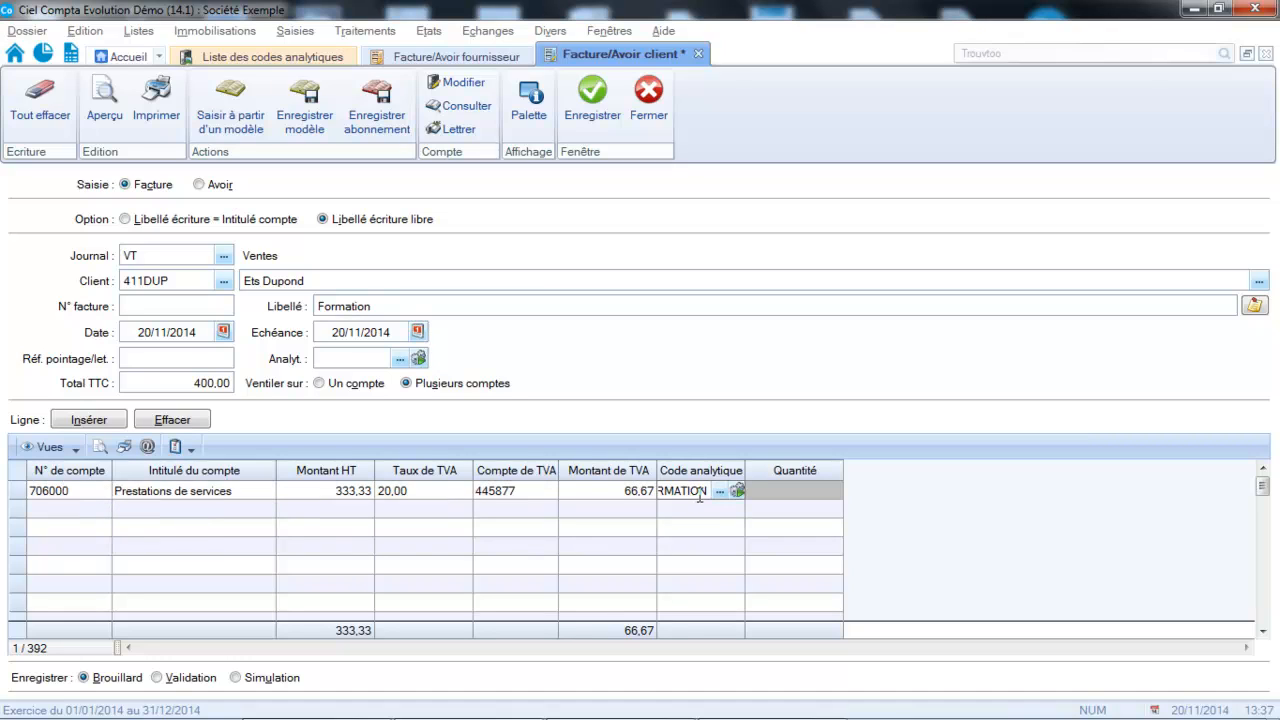
pyautogui.moveTo(707, 493); pyautogui.dragTo(432, 446)
pyautogui.write('DUPONT')
pyautogui.press('Tab')
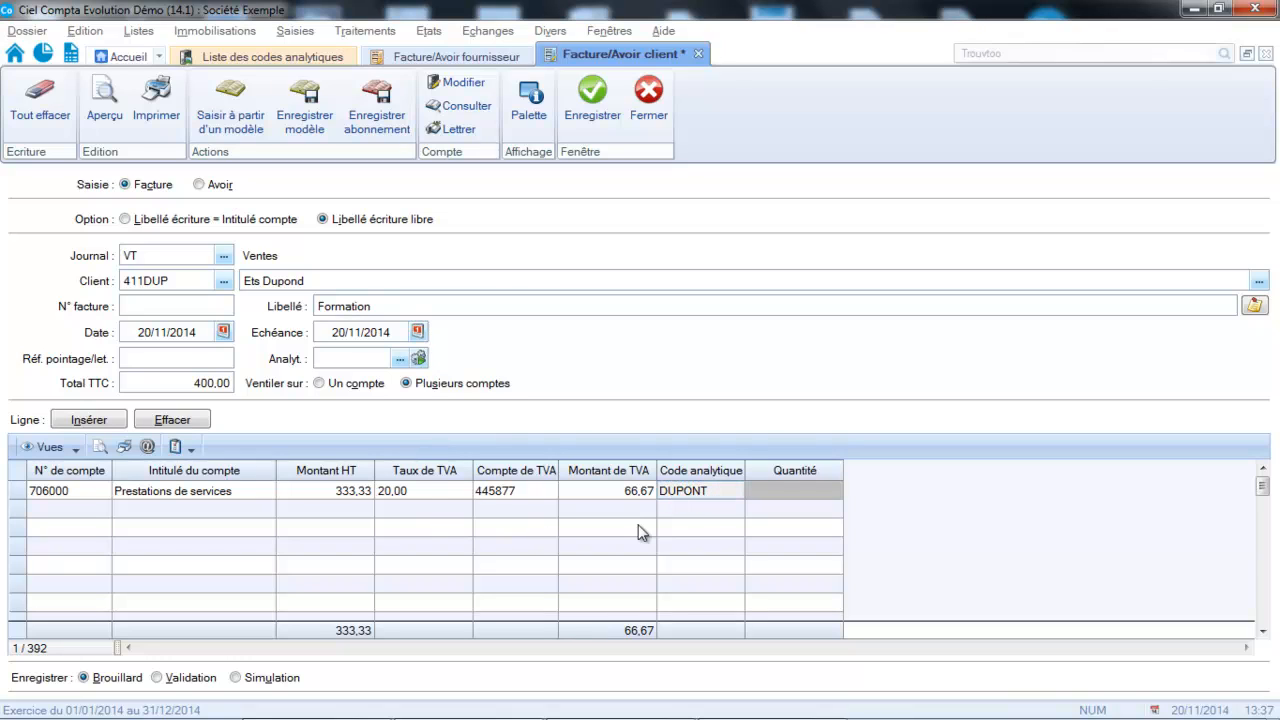
pyautogui.click(610, 114)
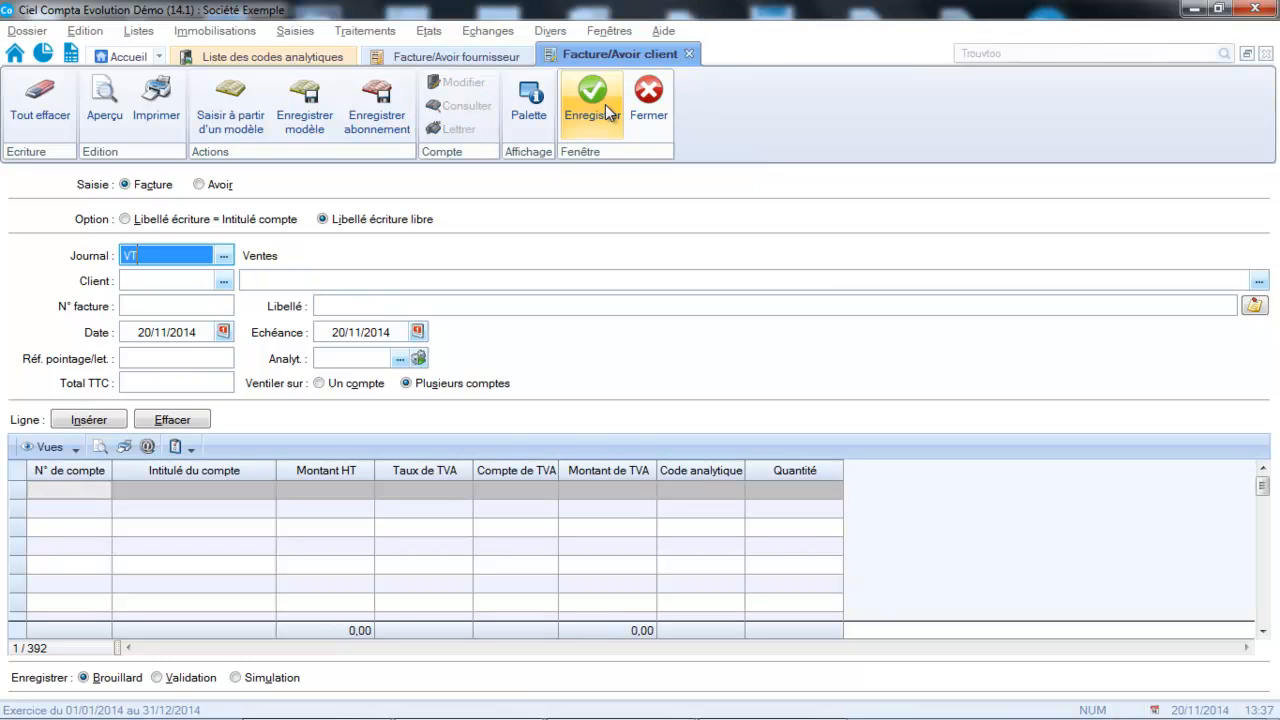
# Step: Set up a preview of the Balance analytique with both ends of the code range limited to the surname analytic code
pyautogui.click(440, 33)
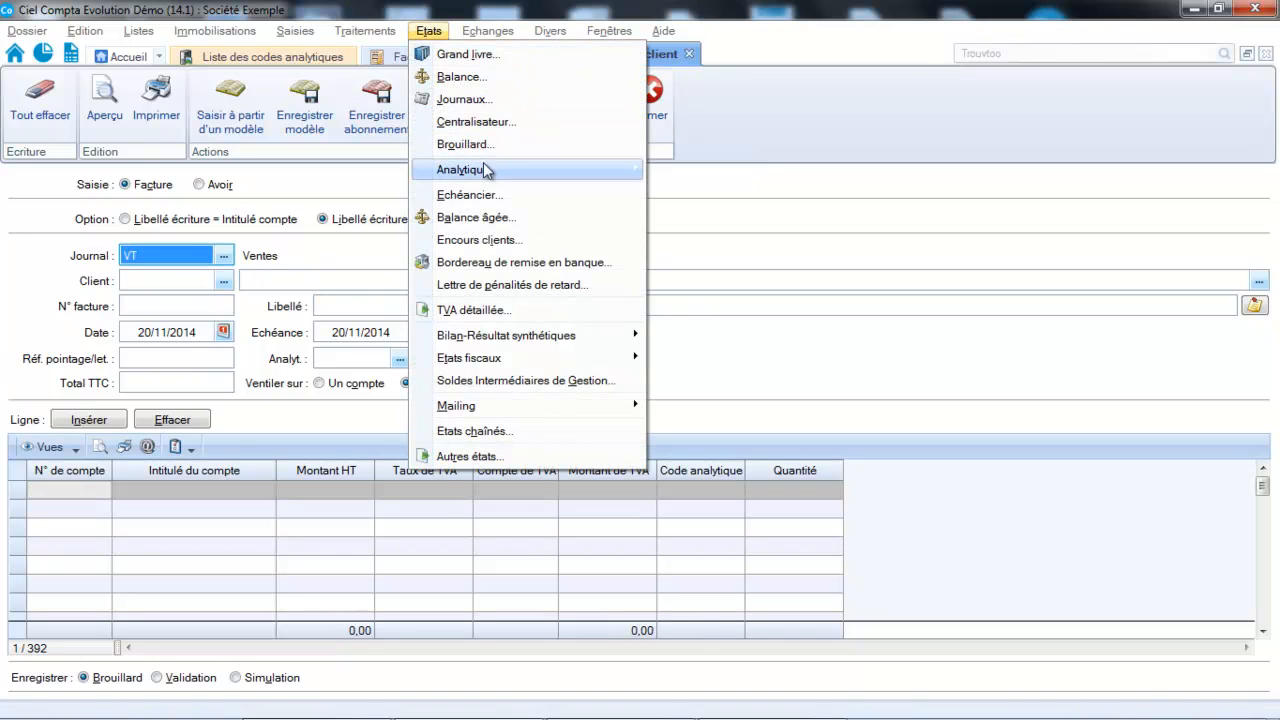
pyautogui.moveTo(483, 167)
pyautogui.click(690, 190)
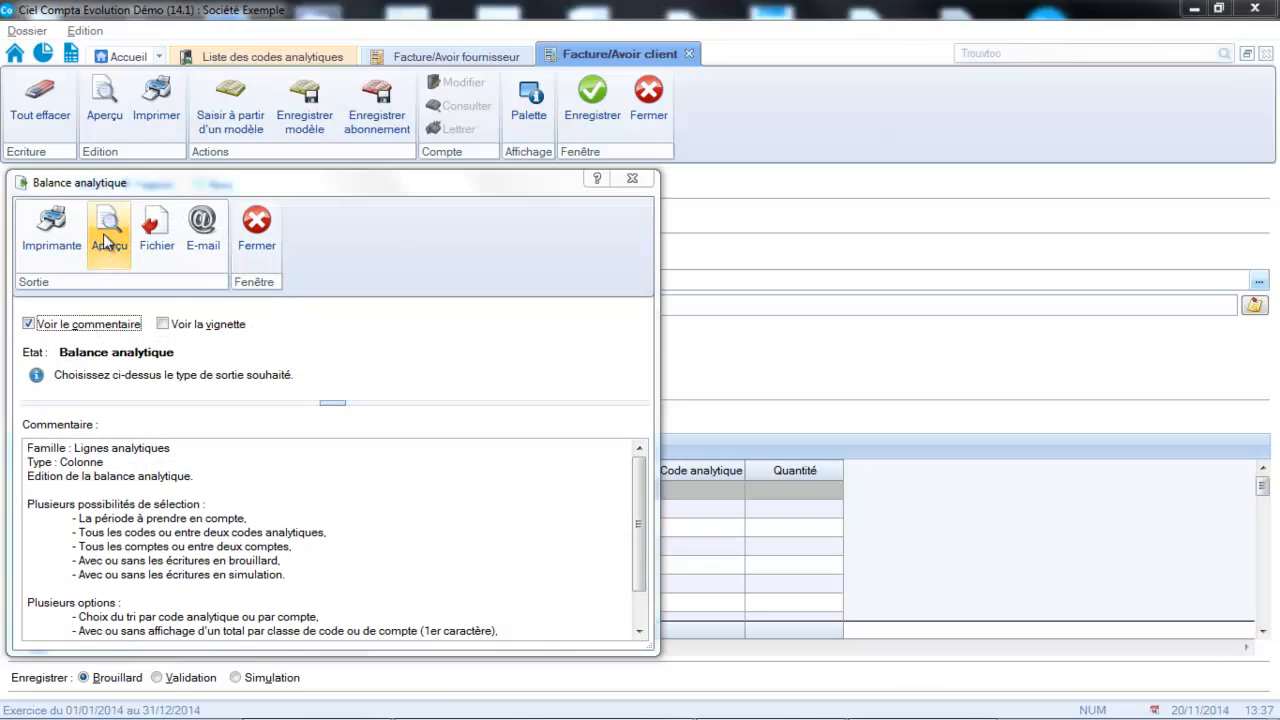
pyautogui.click(108, 240)
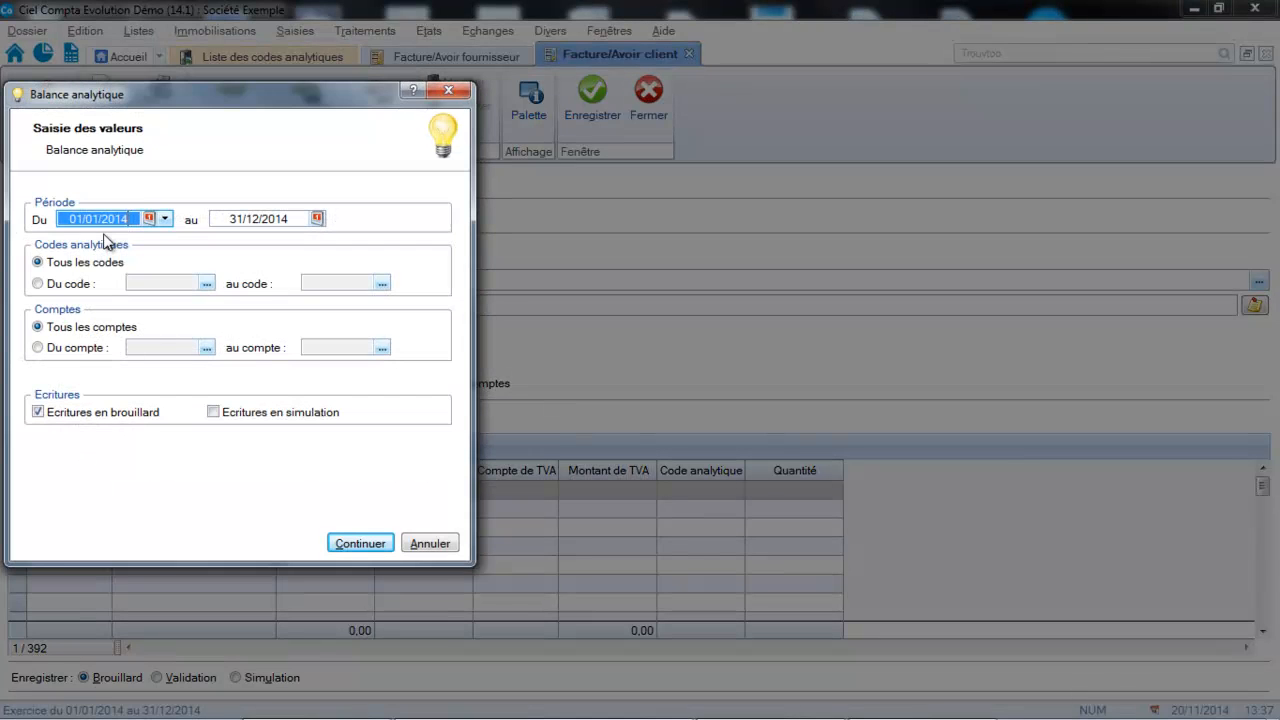
pyautogui.click(48, 285)
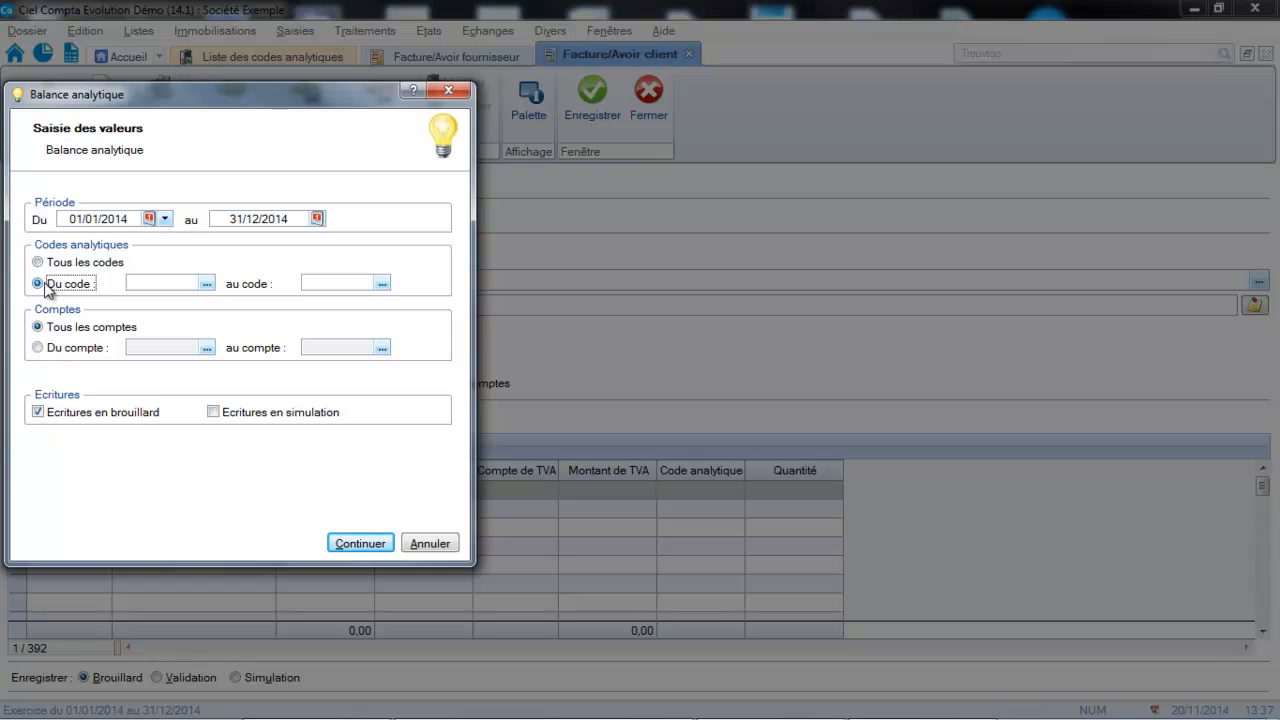
pyautogui.click(155, 282)
pyautogui.write('dupont')
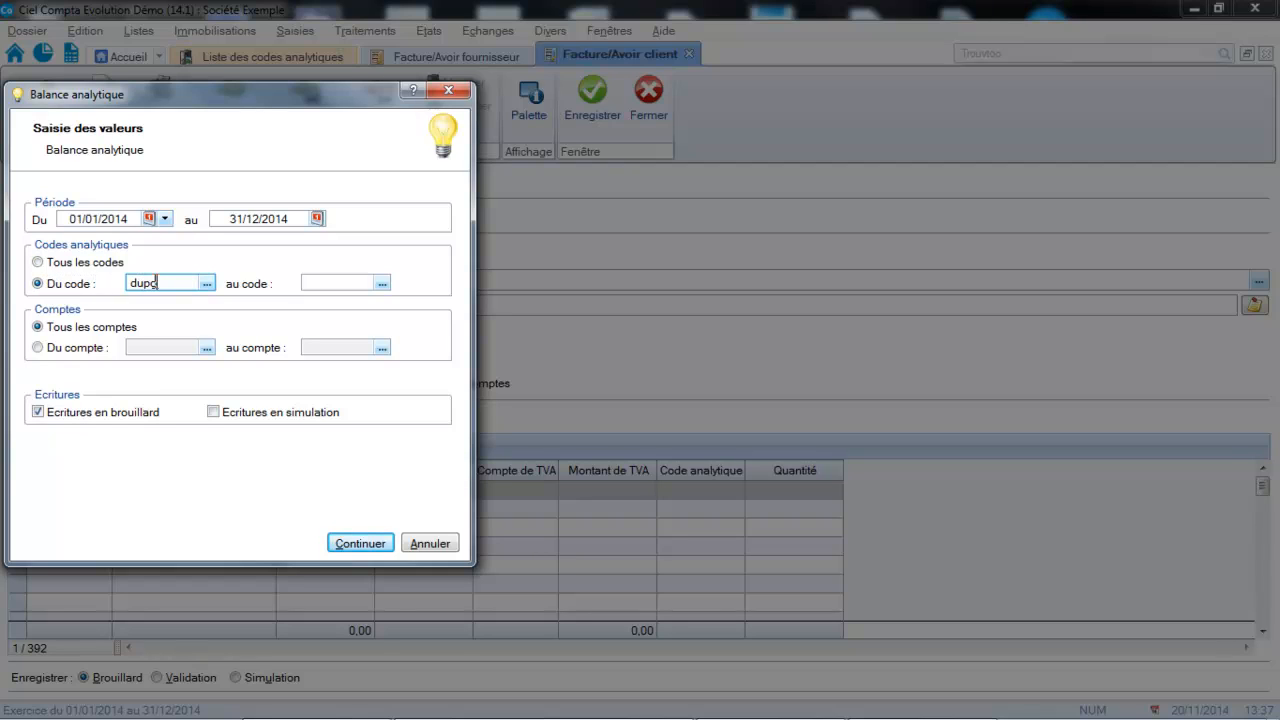
pyautogui.press('Tab')
pyautogui.write('dupont')
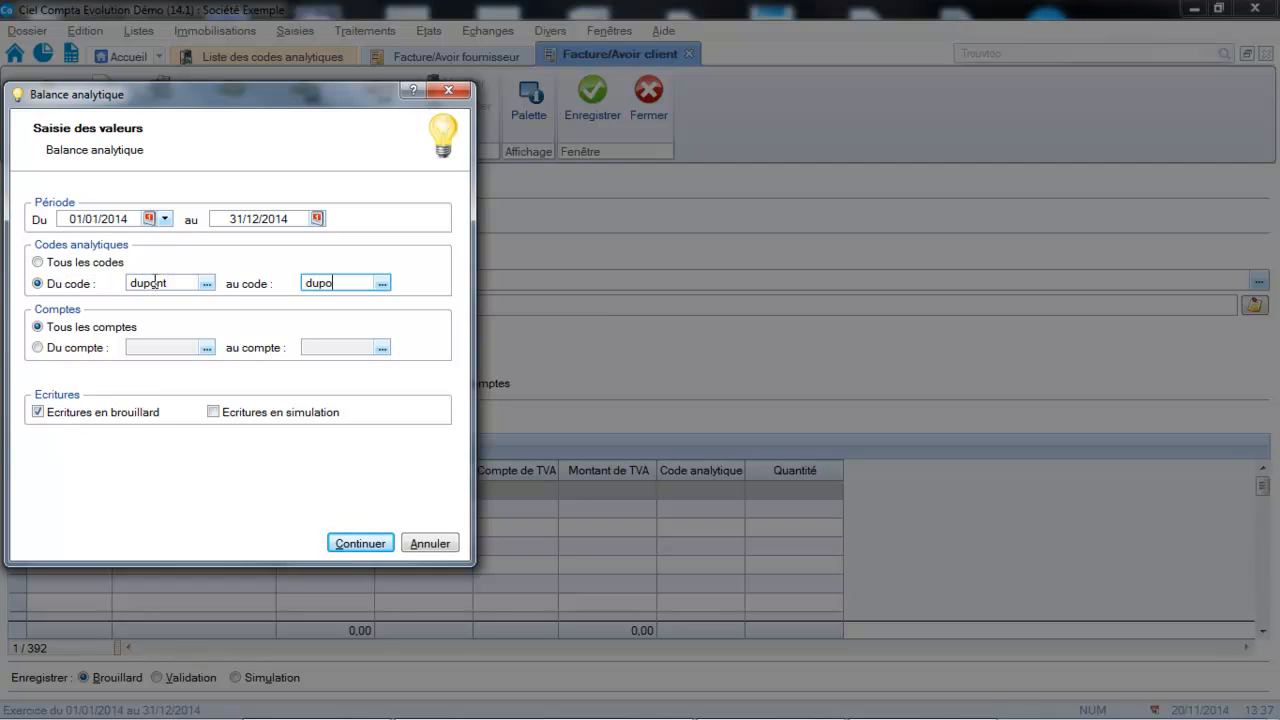
pyautogui.press('Tab')
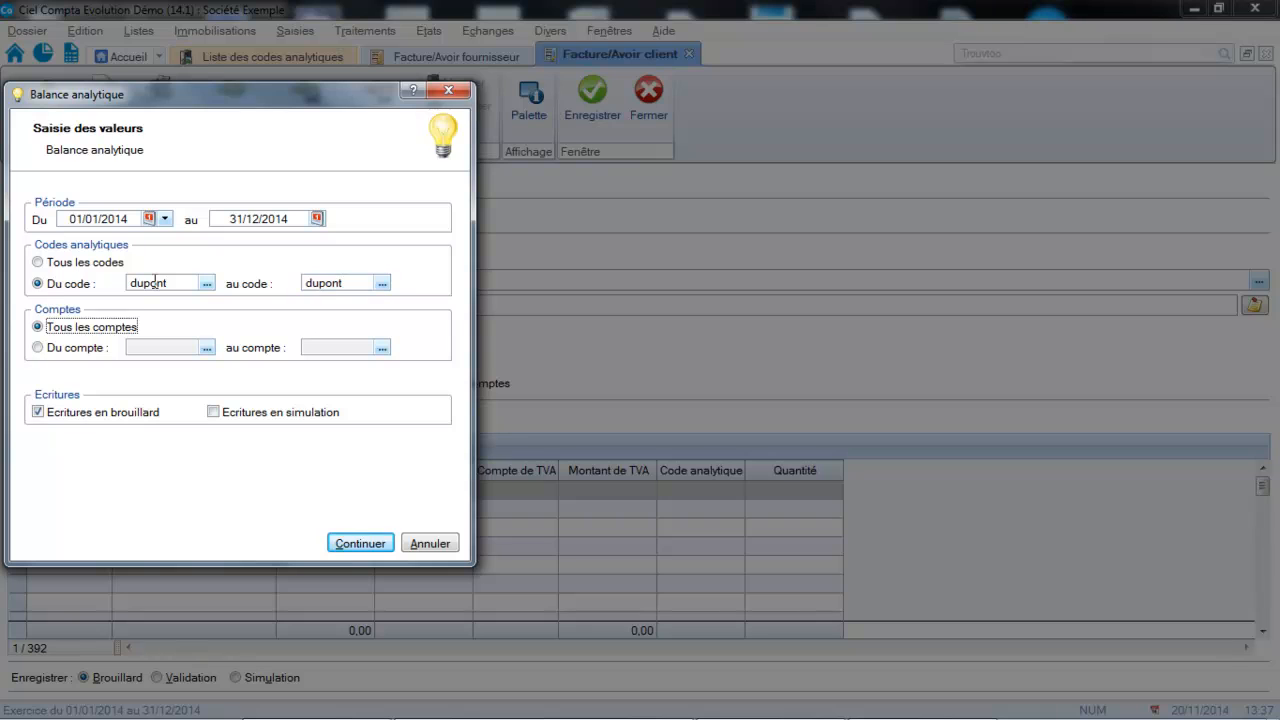
# Step: Generate the analytic balance with distribution keys, sorted by code, examine its totals and close the preview
pyautogui.click(364, 543)
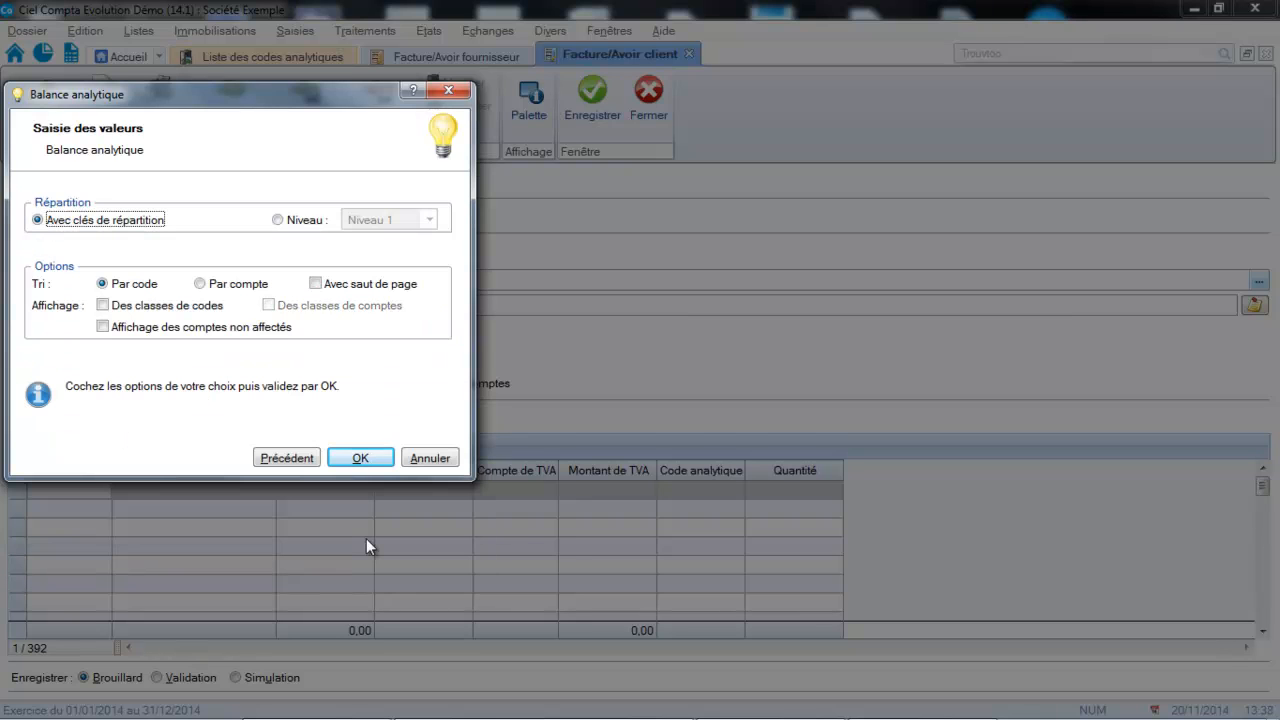
pyautogui.click(377, 452)
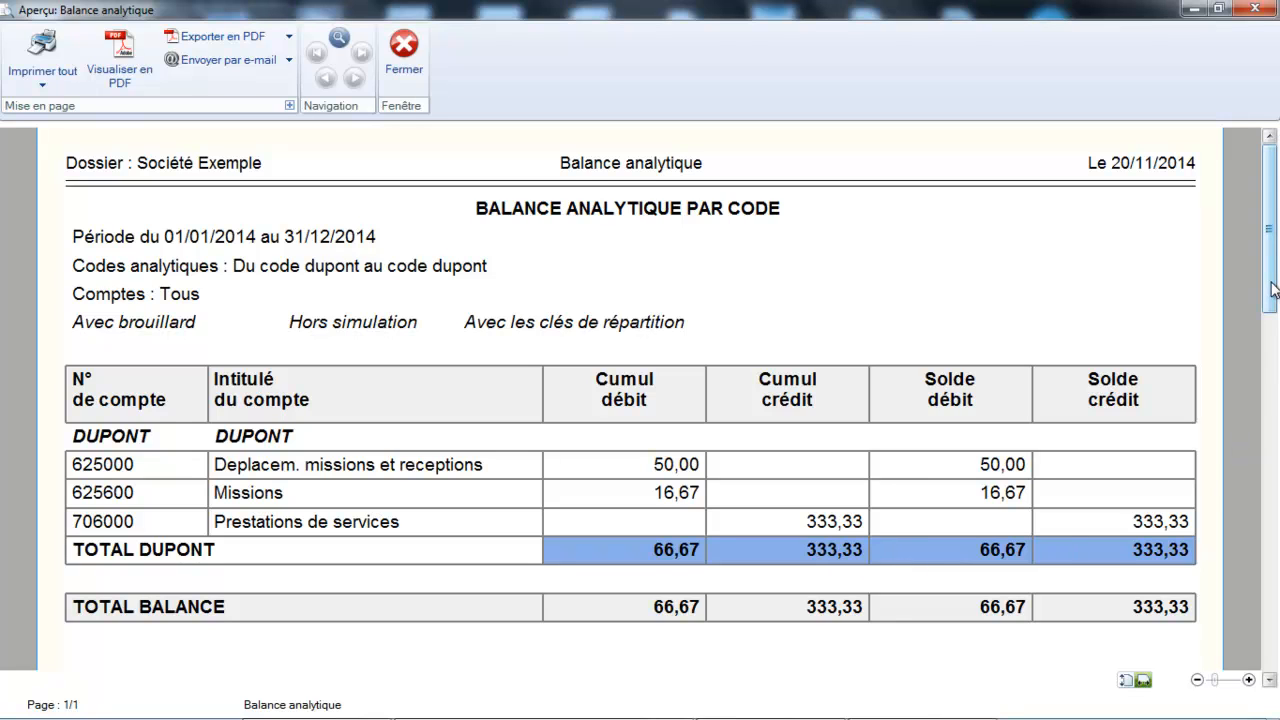
pyautogui.moveTo(1275, 290); pyautogui.dragTo(1277, 346)
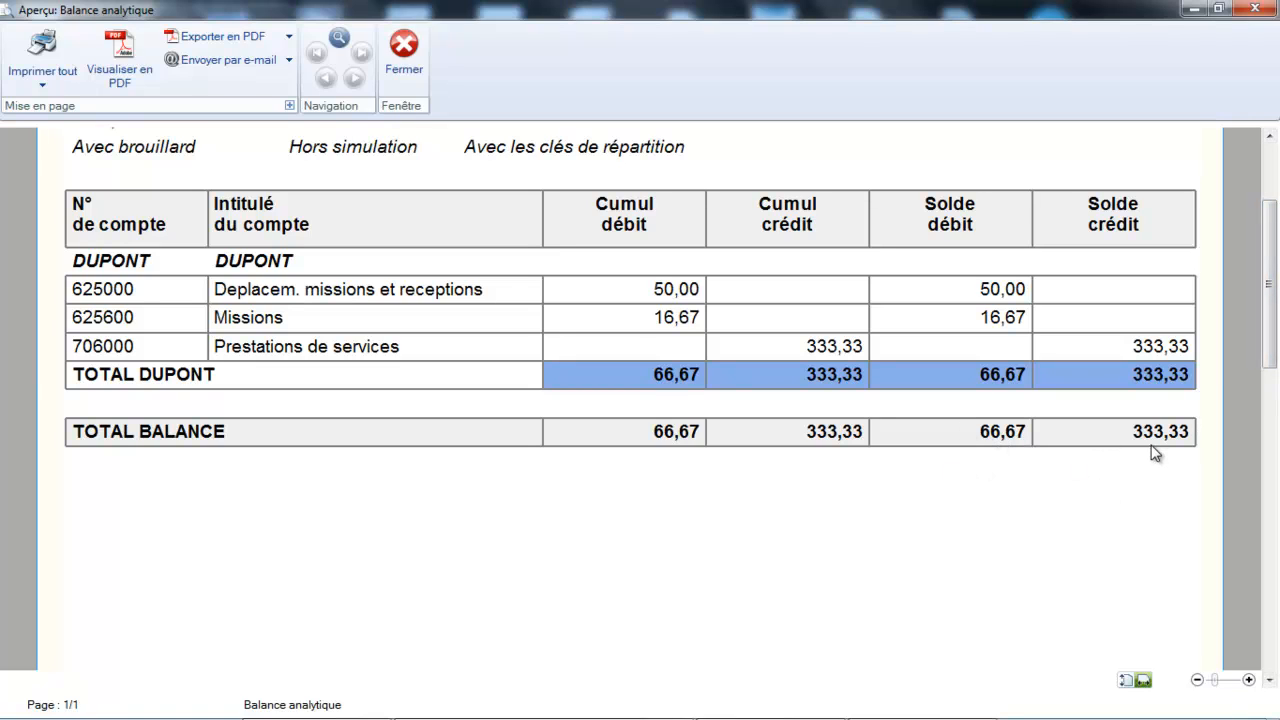
pyautogui.click(404, 62)
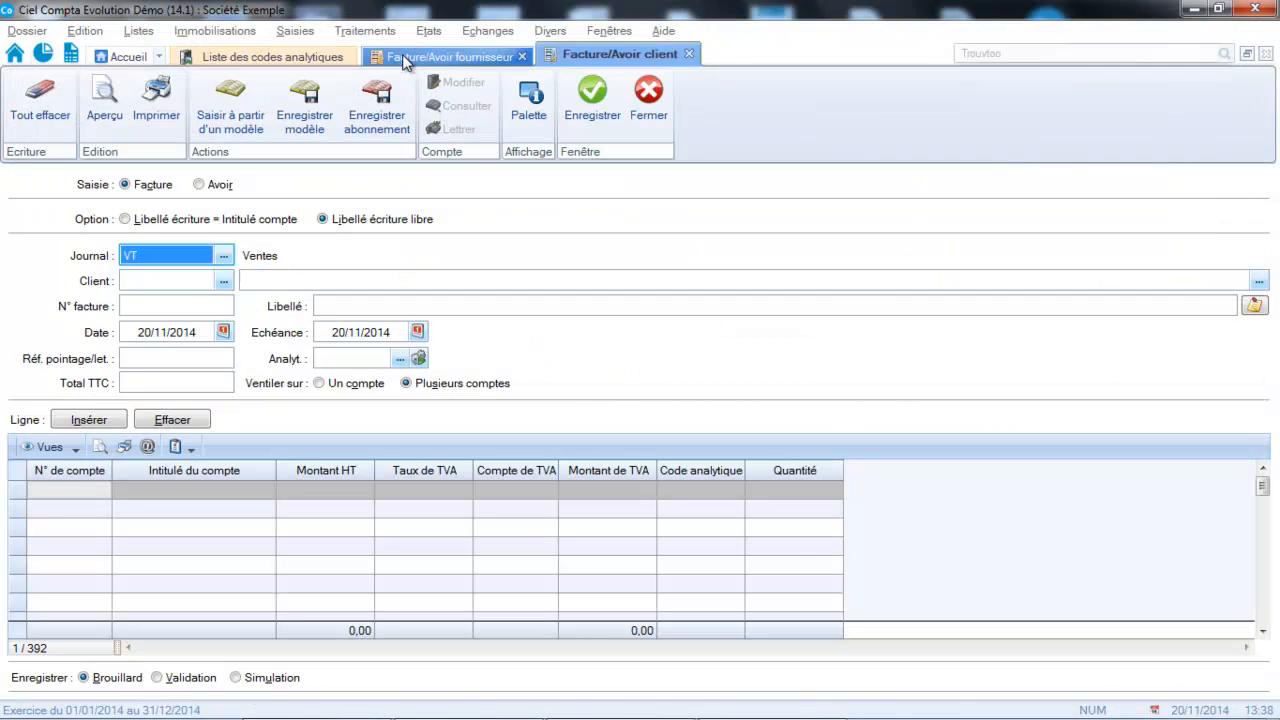
# Step: Close the customer invoice, supplier invoice and analytic code list windows
pyautogui.click(689, 54)
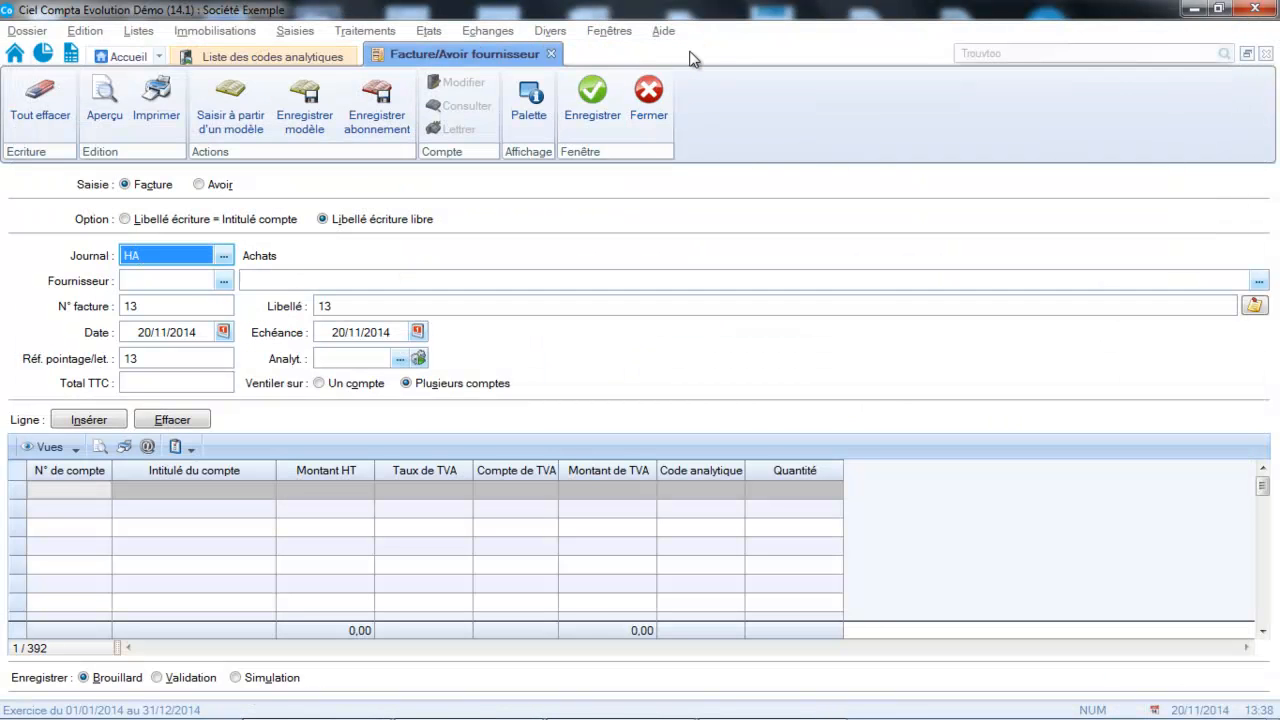
pyautogui.click(647, 94)
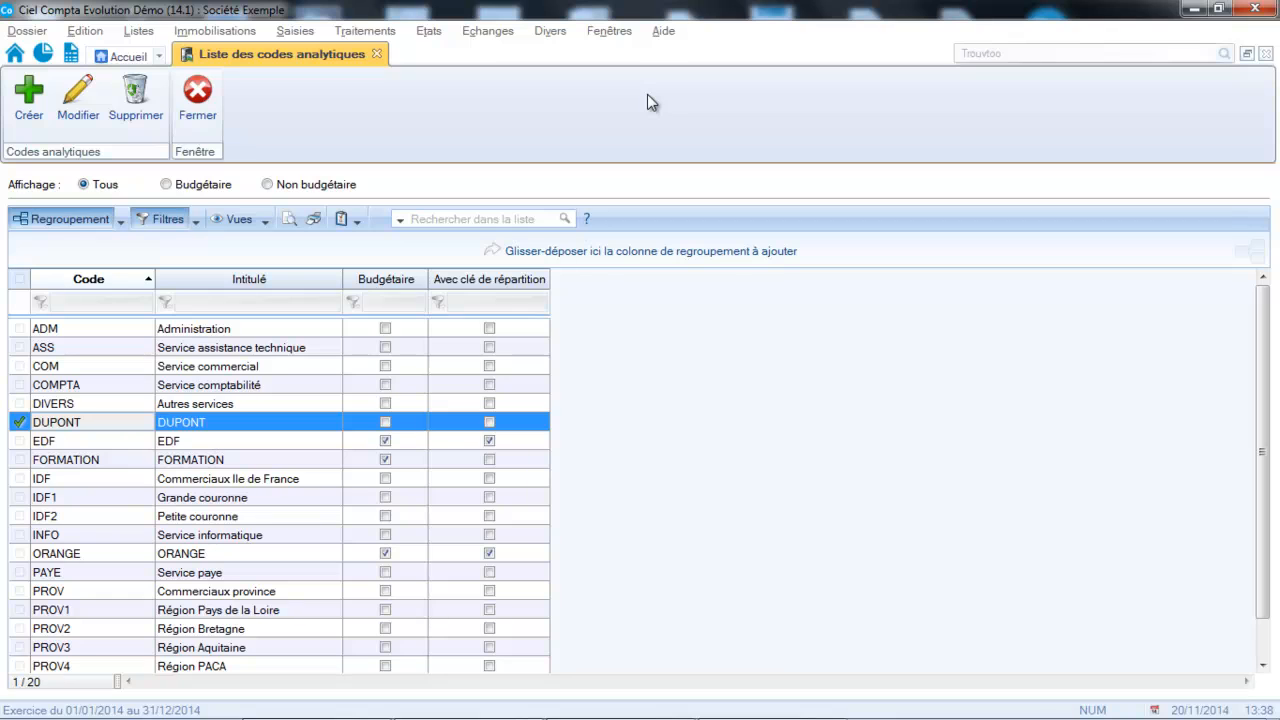
pyautogui.click(377, 54)
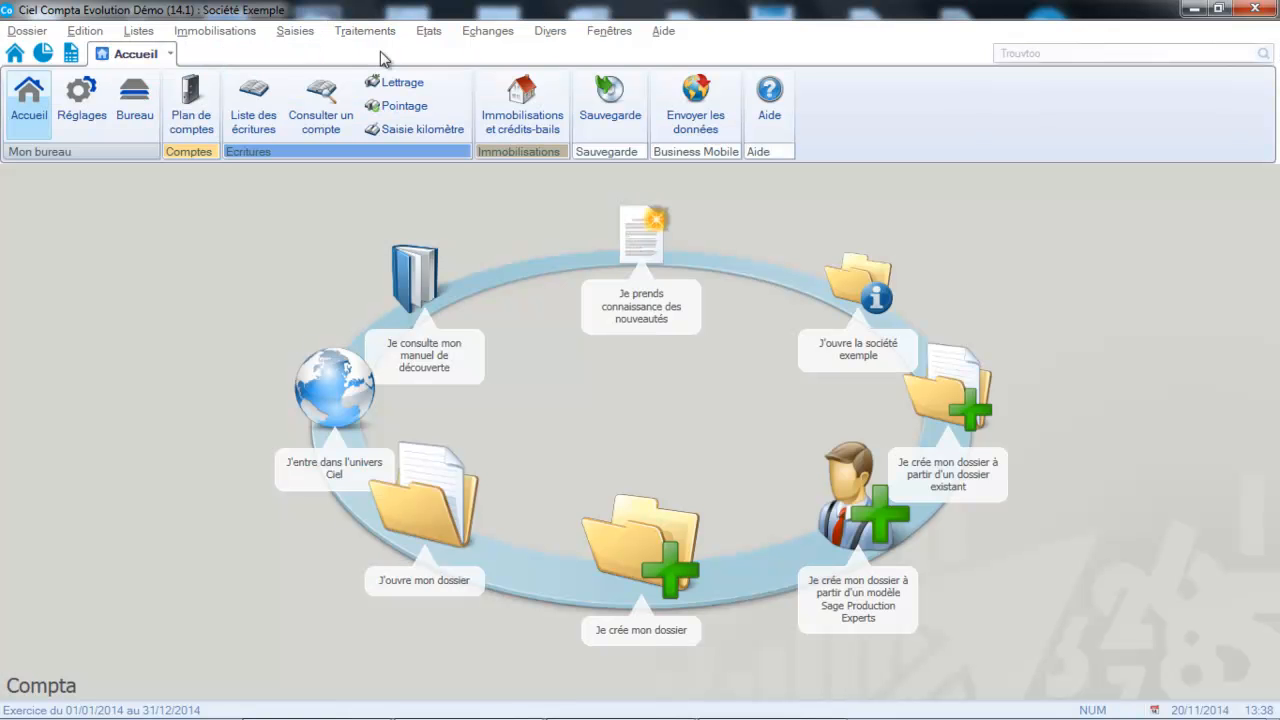